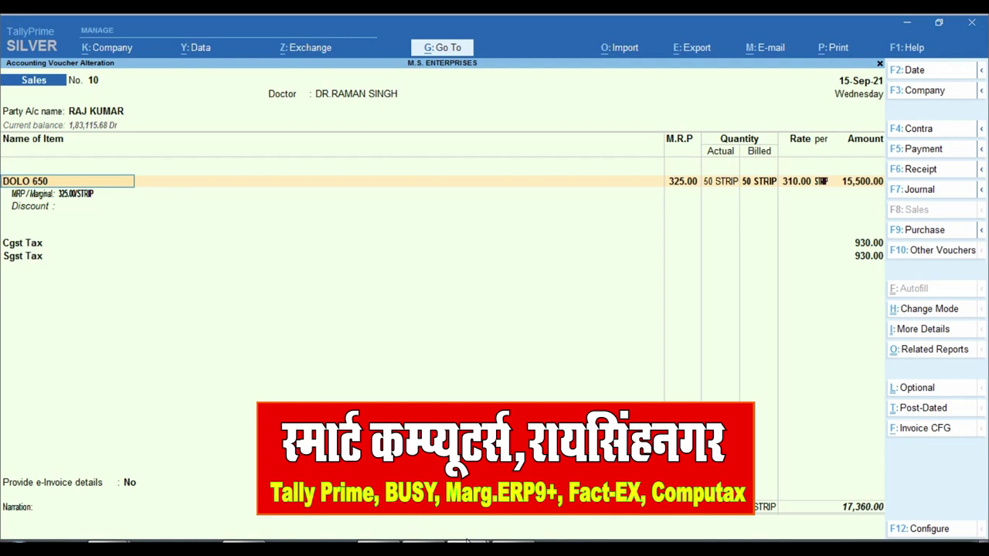
- Review the sample chemist invoice, marking its DL No. and Valid From/Valid Till lines
{"action": "left_click", "coordinate": [466, 540]}
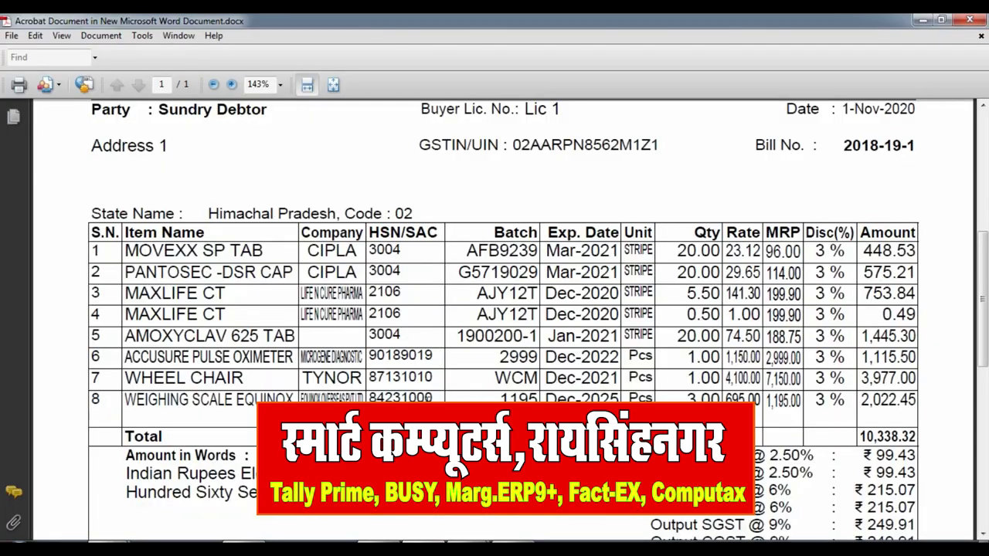
{"action": "scroll", "coordinate": [427, 403], "scroll_direction": "up", "scroll_amount": 7}
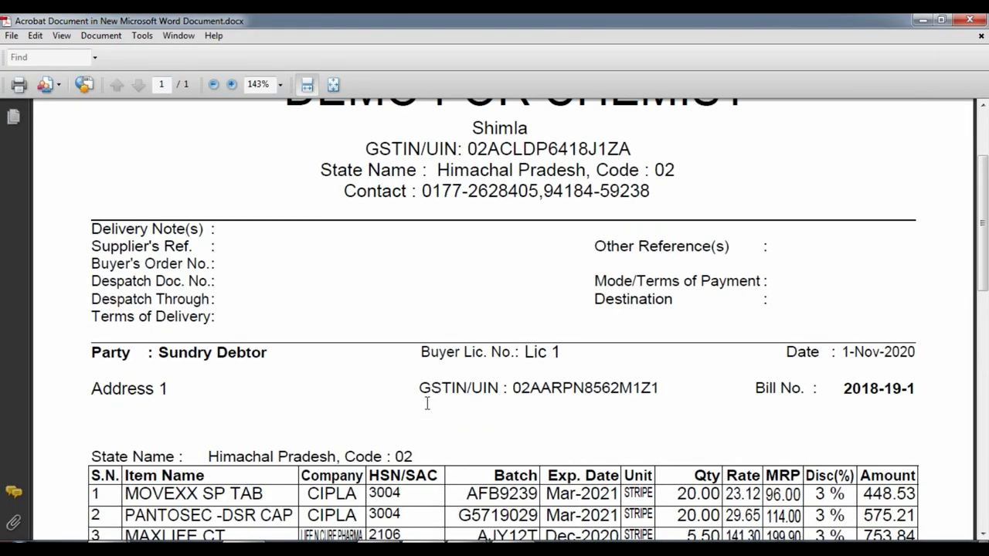
{"action": "scroll", "coordinate": [426, 403], "scroll_direction": "up", "scroll_amount": 2}
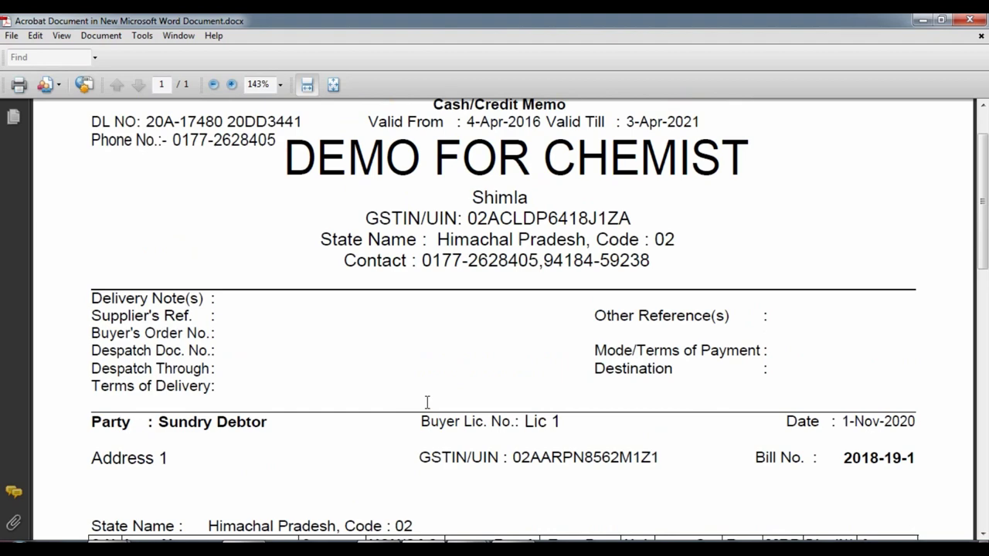
{"action": "scroll", "coordinate": [427, 403], "scroll_direction": "down", "scroll_amount": 2}
{"action": "scroll", "coordinate": [427, 399], "scroll_direction": "down", "scroll_amount": 3}
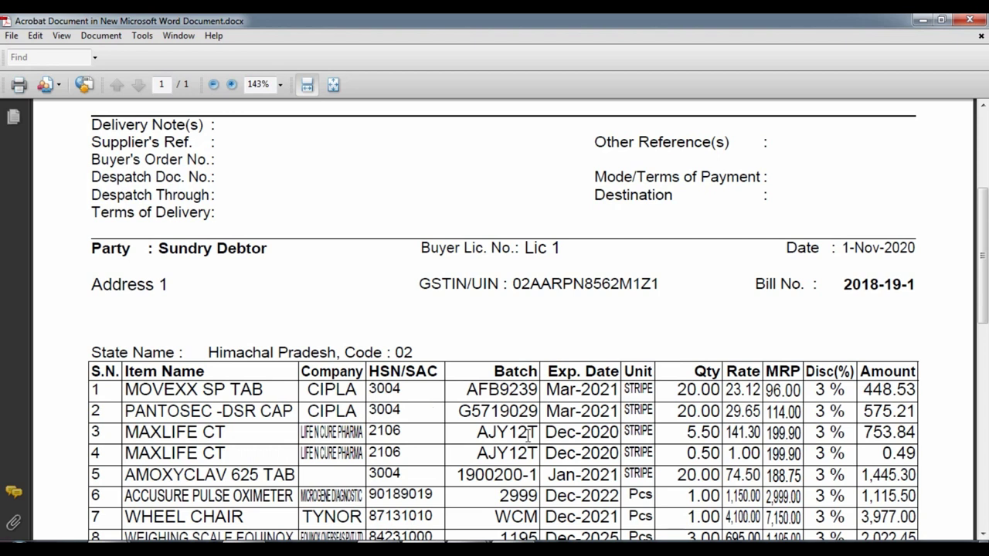
{"action": "scroll", "coordinate": [341, 378], "scroll_direction": "down", "scroll_amount": 2}
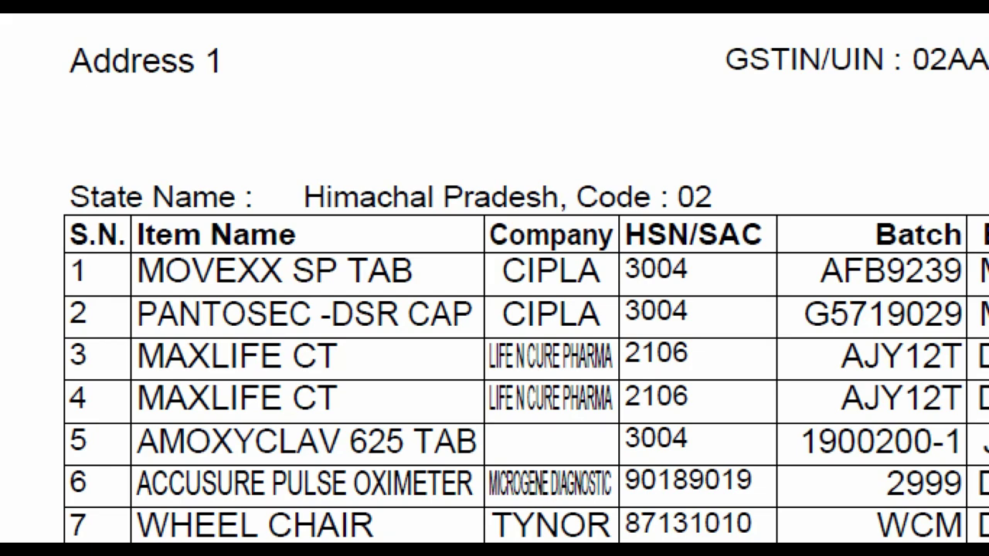
{"action": "left_click", "coordinate": [114, 370]}
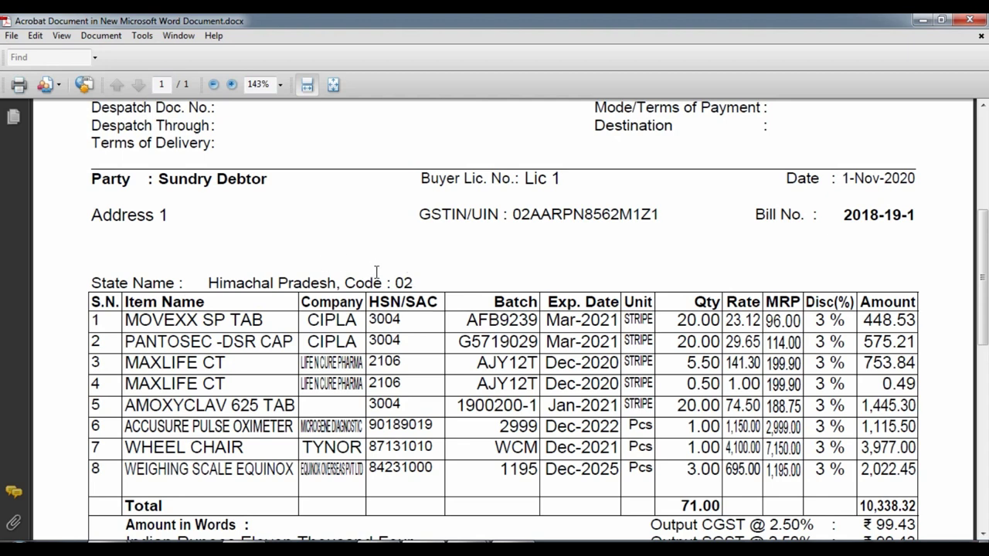
{"action": "scroll", "coordinate": [404, 228], "scroll_direction": "up", "scroll_amount": 5}
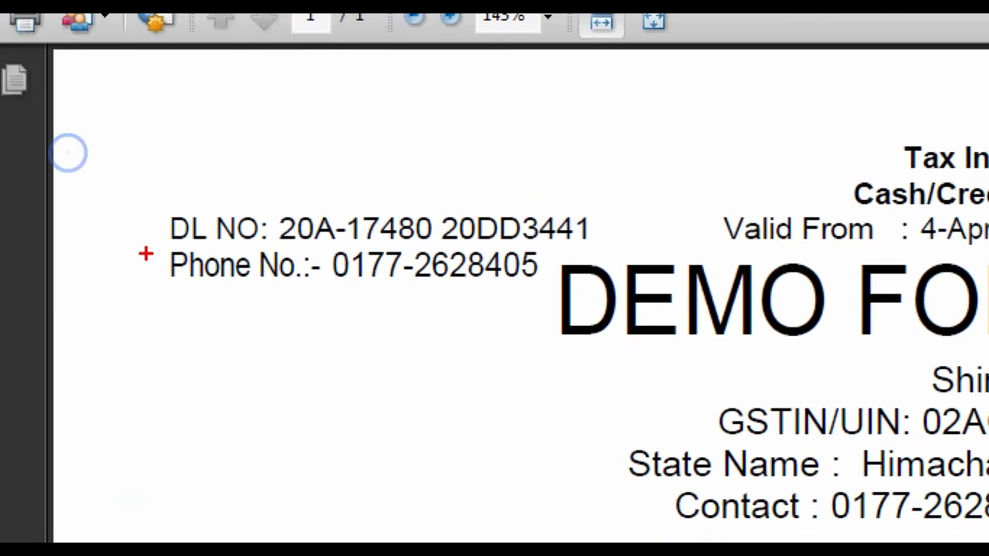
{"action": "left_click_drag", "start_coordinate": [155, 200], "coordinate": [616, 247]}
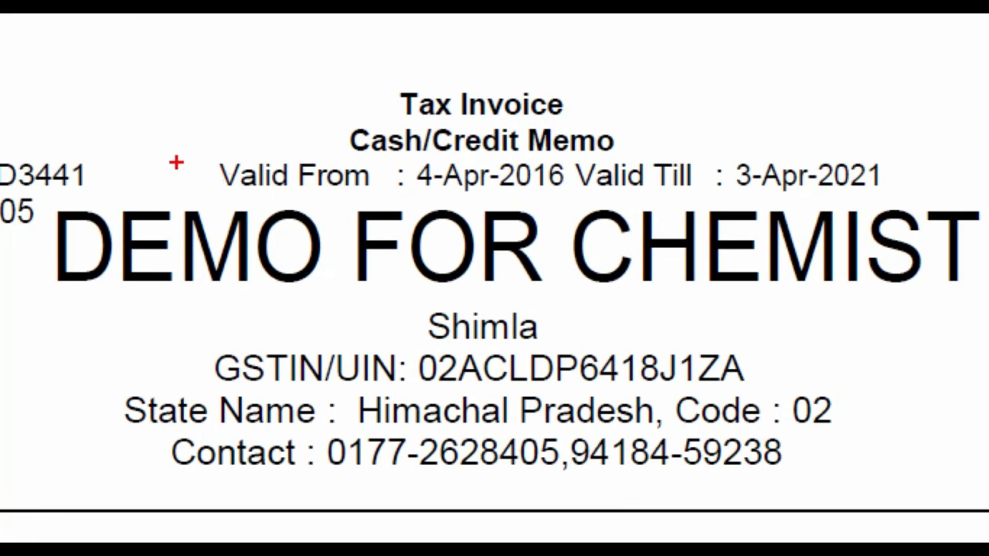
{"action": "left_click_drag", "start_coordinate": [354, 180], "coordinate": [723, 191]}
{"action": "left_click_drag", "start_coordinate": [933, 171], "coordinate": [900, 198]}
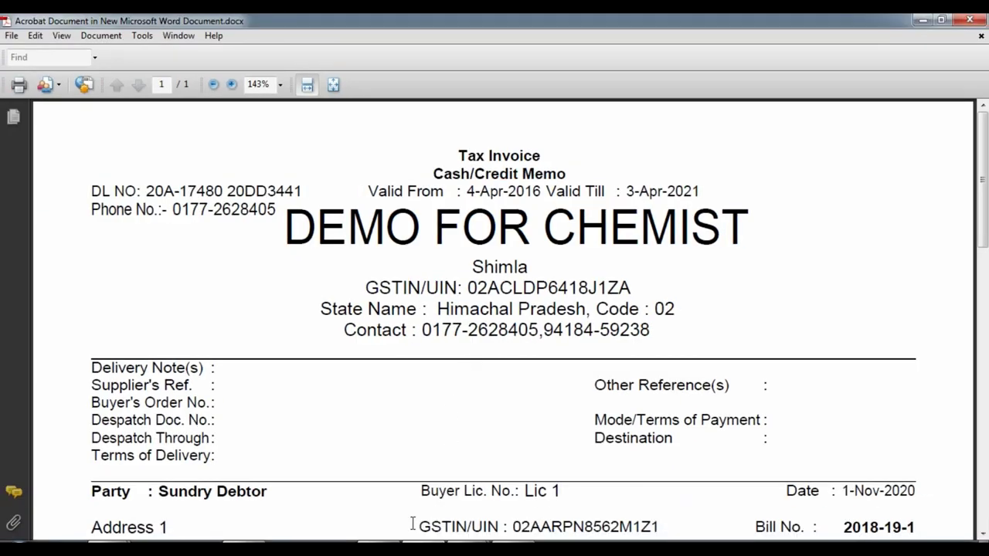
- Back in the sales voucher, mark the Doctor field for reference
{"action": "left_click", "coordinate": [410, 502]}
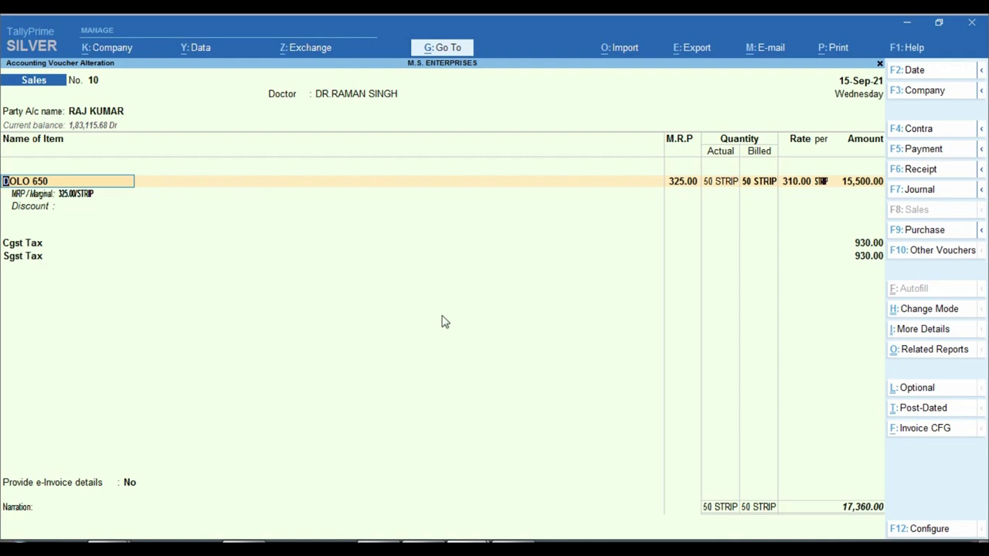
{"action": "key", "text": "ctrl+1"}
{"action": "left_click", "coordinate": [356, 104]}
{"action": "mouse_move", "coordinate": [153, 53]}
{"action": "left_mouse_down"}
{"action": "mouse_move", "coordinate": [419, 111]}
{"action": "mouse_move", "coordinate": [487, 113]}
{"action": "left_mouse_up"}
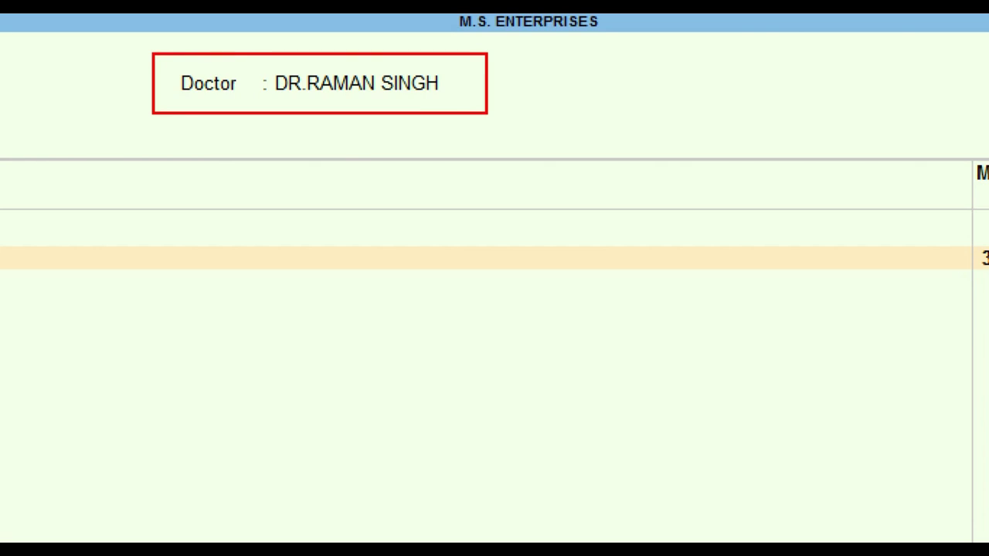
{"action": "key", "text": "Escape"}
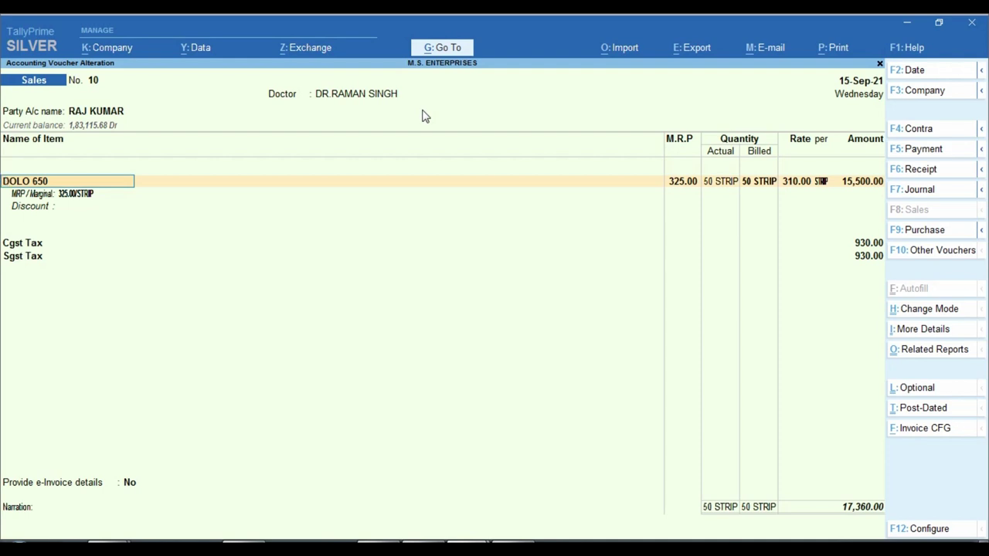
- Open the DOLO 650 stock item for alteration from the sales voucher window
{"action": "mouse_move", "coordinate": [502, 541]}
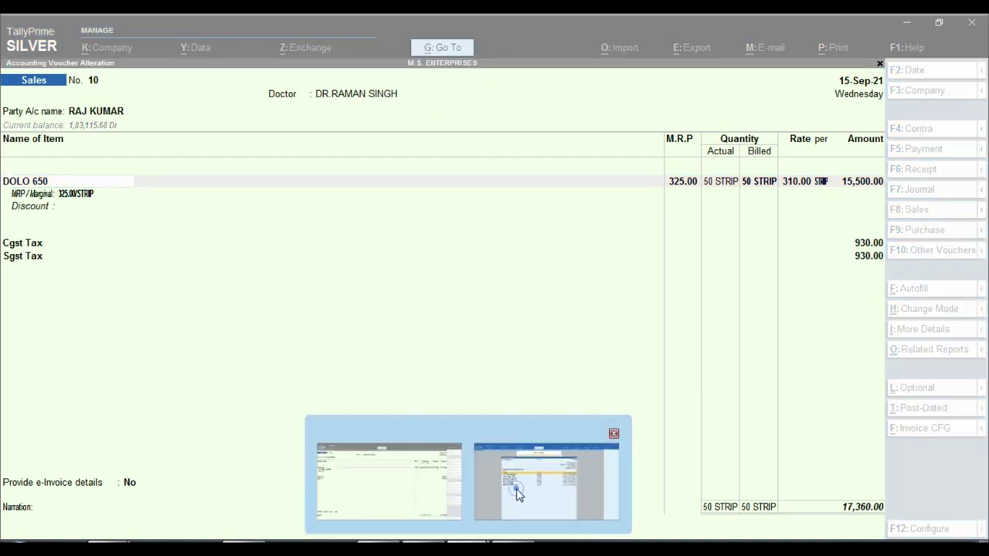
{"action": "left_click", "coordinate": [515, 491]}
{"action": "left_click", "coordinate": [444, 545]}
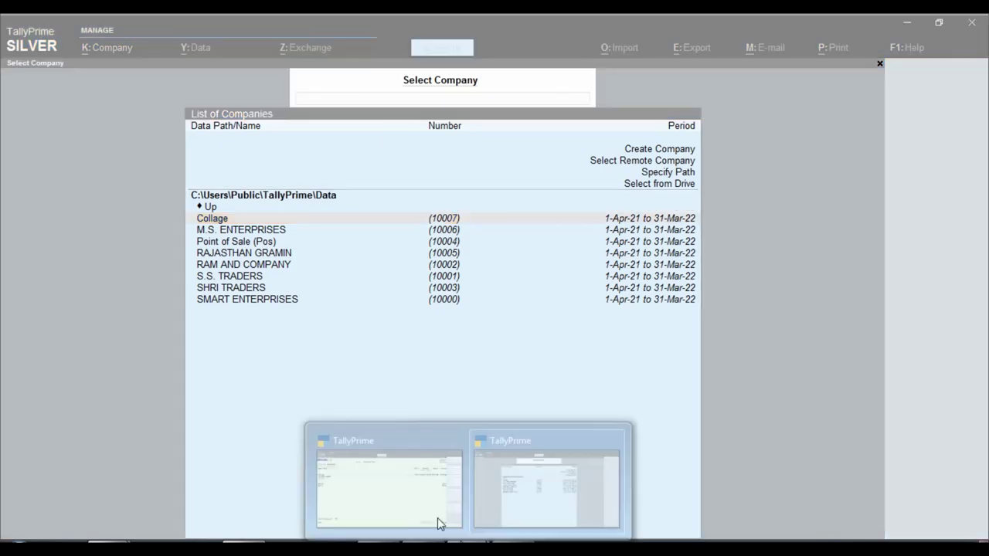
{"action": "left_click", "coordinate": [392, 487]}
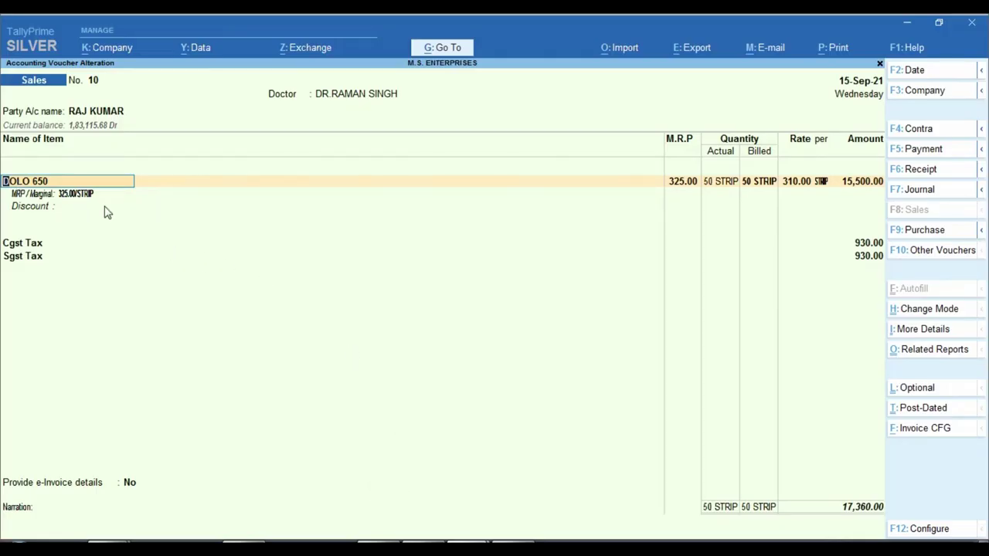
{"action": "key", "text": "ctrl+Return"}
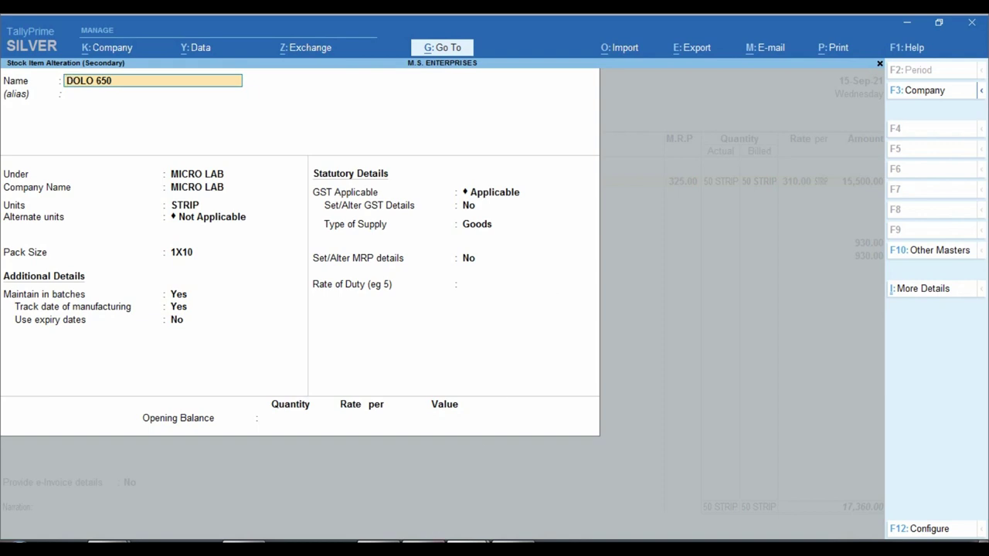
- Quit the DOLO 650 stock item screen without saving and accept sales voucher No. 10
{"action": "key", "text": "alt+Tab"}
{"action": "scroll", "coordinate": [456, 398], "scroll_direction": "down", "scroll_amount": 8}
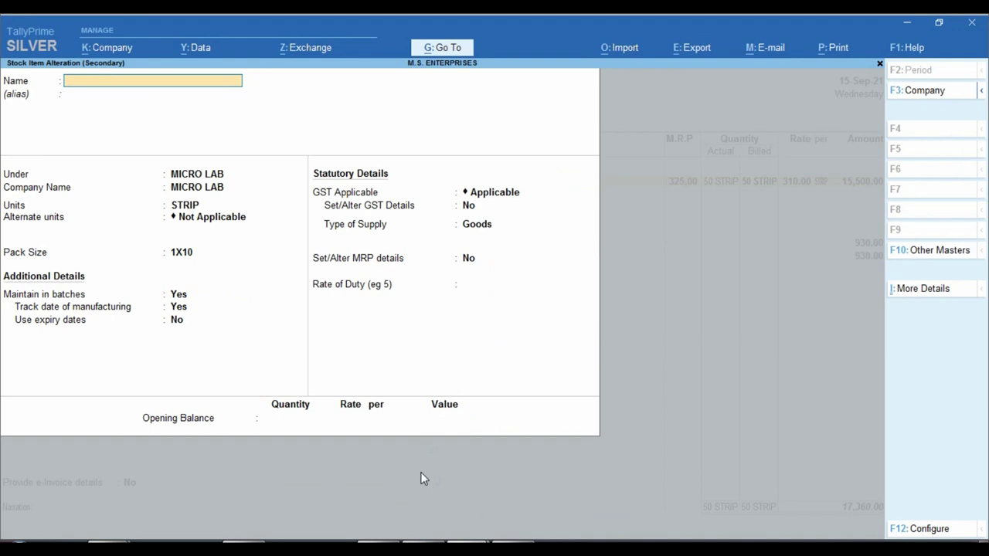
{"action": "key", "text": "Escape"}
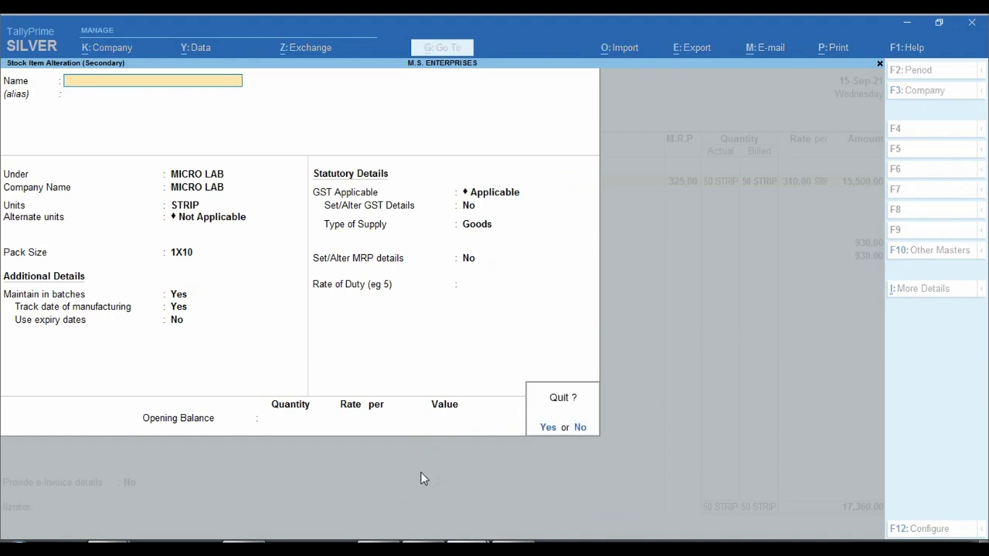
{"action": "key", "text": "y"}
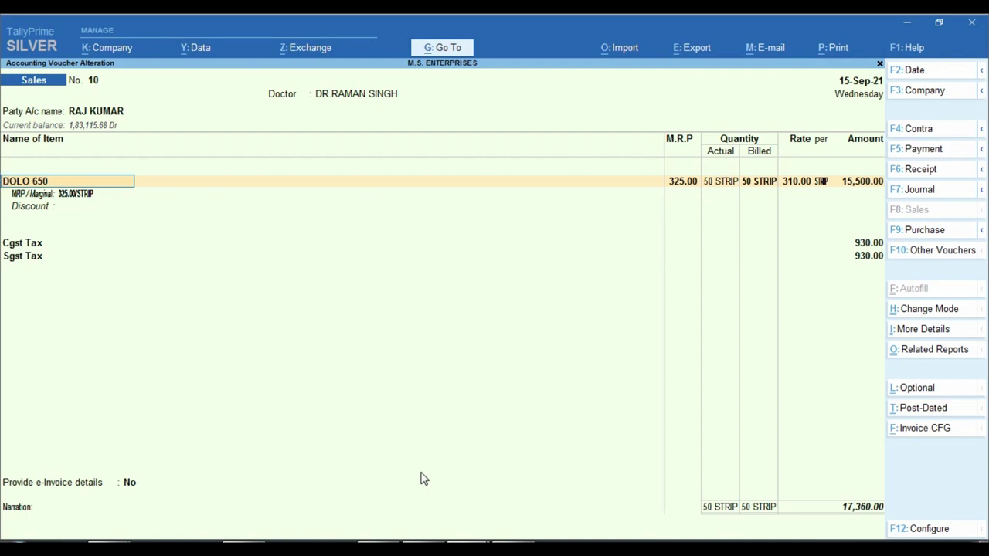
{"action": "key", "text": "ctrl+a"}
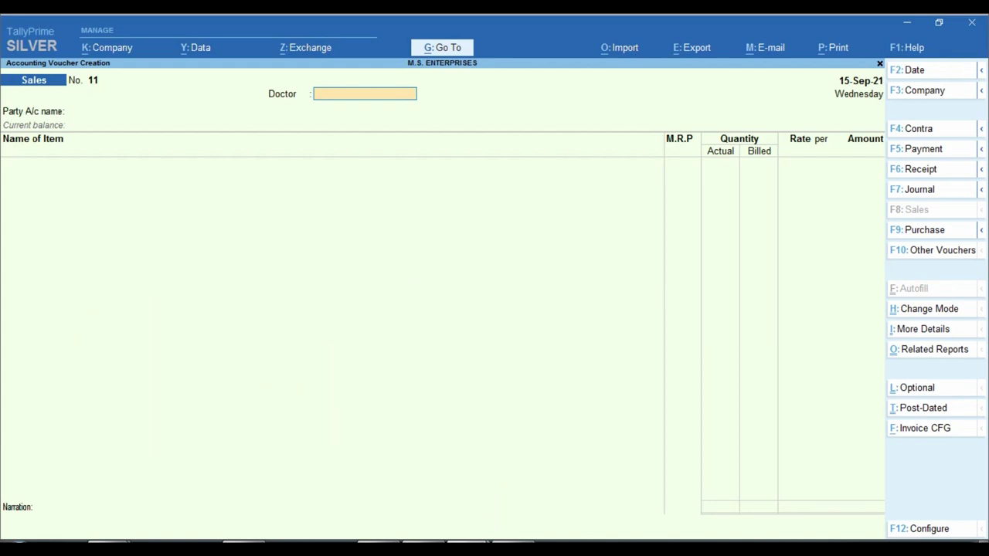
- Quit the TallyPrime window holding the new voucher No. 11
{"action": "mouse_move", "coordinate": [468, 543]}
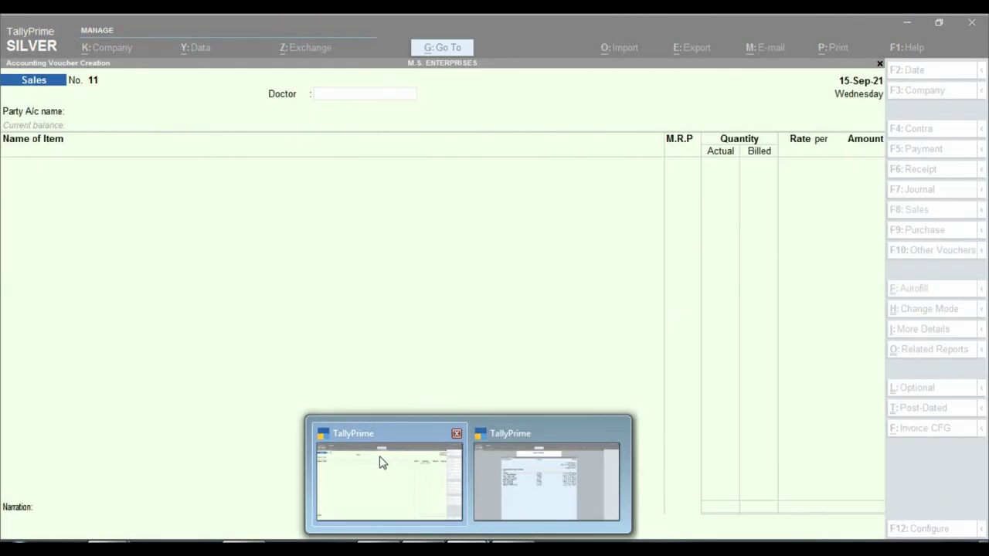
{"action": "left_click", "coordinate": [381, 462]}
{"action": "left_click", "coordinate": [395, 238]}
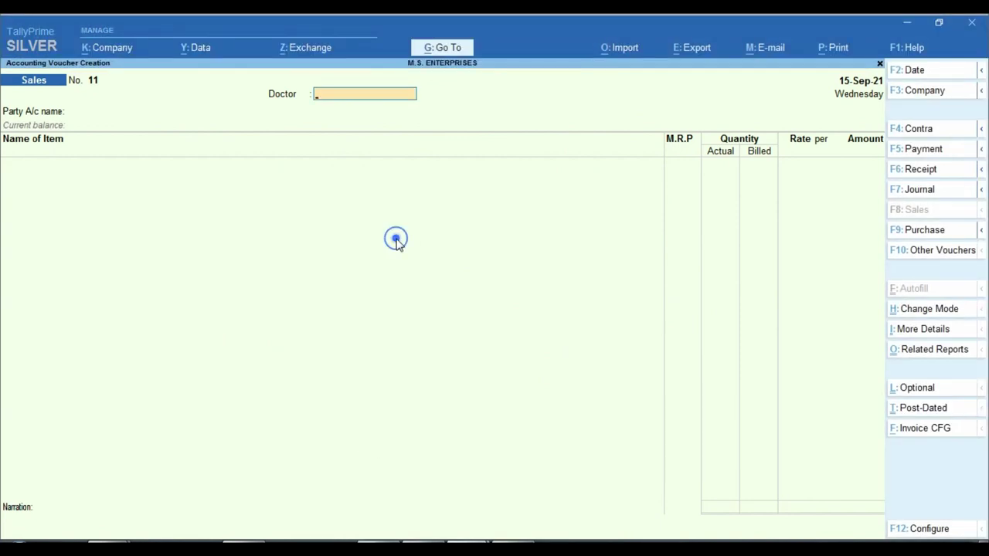
{"action": "left_click", "coordinate": [468, 543]}
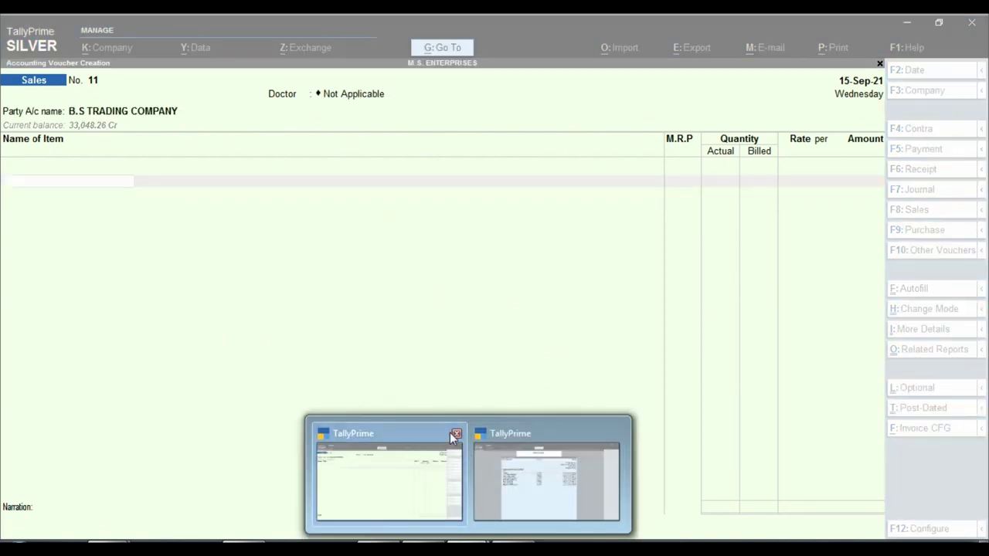
{"action": "left_click", "coordinate": [456, 435]}
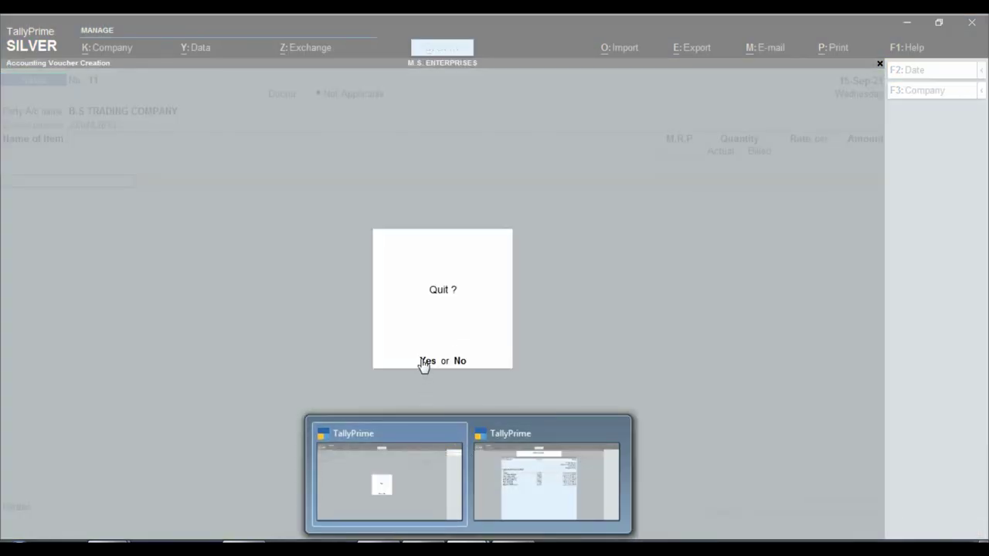
{"action": "left_click", "coordinate": [420, 359]}
- Choose Create Company from the Select Company list
{"action": "left_click", "coordinate": [463, 538]}
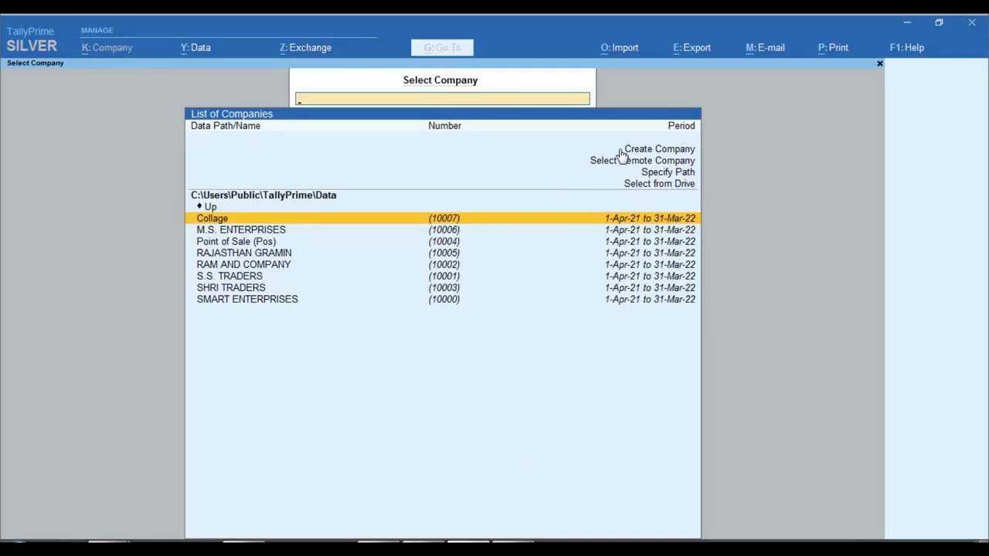
{"action": "left_click", "coordinate": [621, 149]}
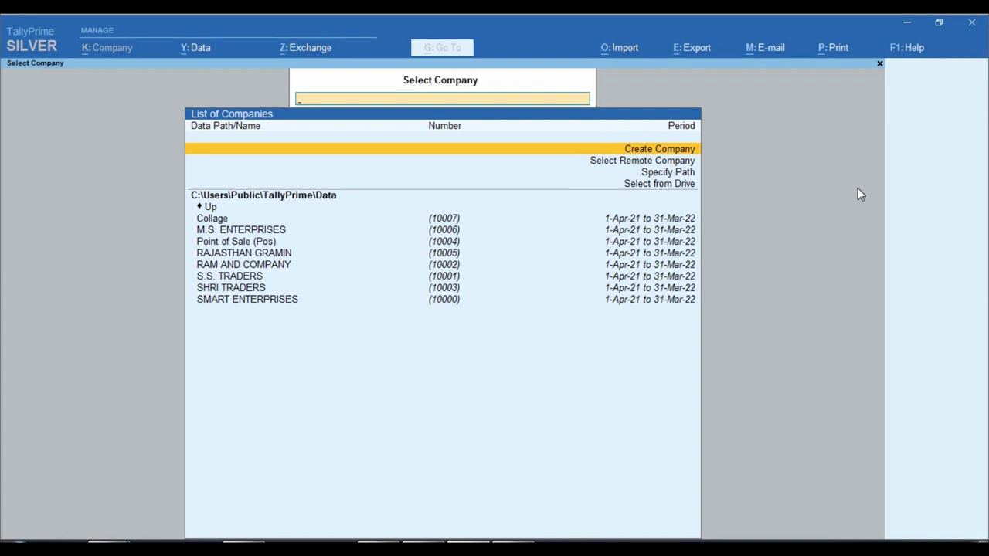
{"action": "key", "text": "Return"}
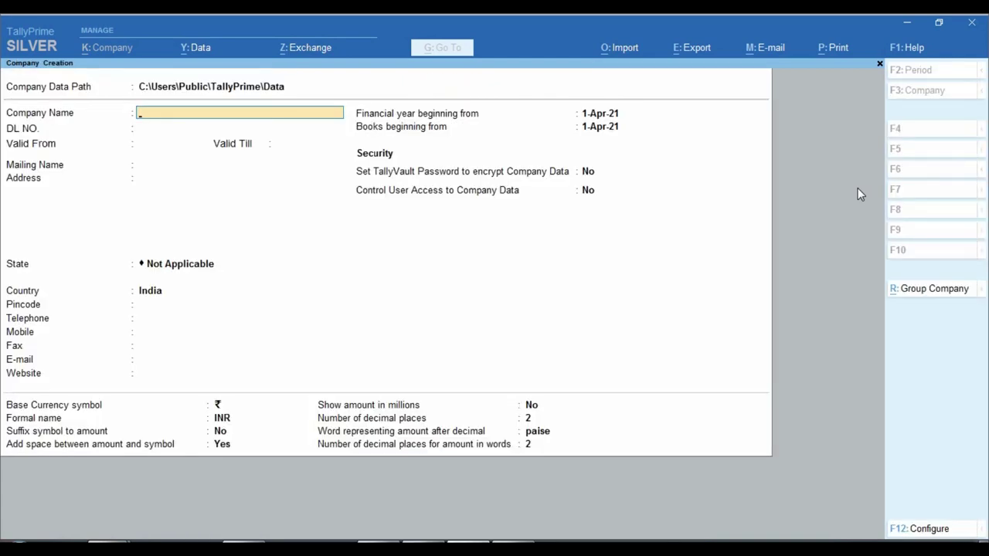
- Name the new company 'Abc Chemist Shop'
{"action": "type", "text": "Medical Store Invoice"}
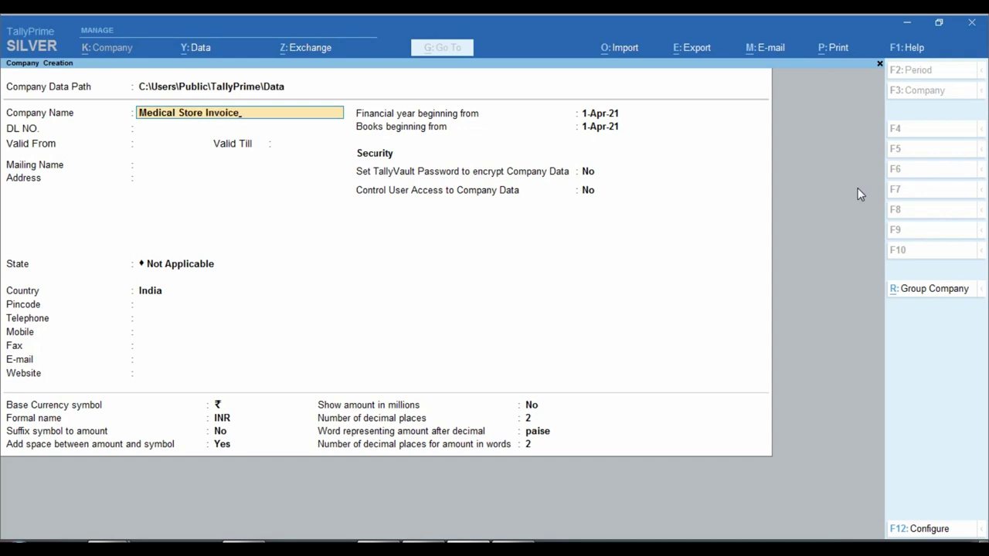
{"action": "key", "text": "BackSpace"}
{"action": "key", "text": "BackSpace"}
{"action": "key", "text": "BackSpace"}
{"action": "key", "text": "BackSpace"}
{"action": "key", "text": "BackSpace"}
{"action": "key", "text": "BackSpace"}
{"action": "key", "text": "BackSpace"}
{"action": "key", "text": "BackSpace"}
{"action": "key", "text": "BackSpace"}
{"action": "key", "text": "BackSpace"}
{"action": "key", "text": "BackSpace"}
{"action": "key", "text": "BackSpace"}
{"action": "key", "text": "BackSpace"}
{"action": "key", "text": "BackSpace"}
{"action": "key", "text": "BackSpace"}
{"action": "key", "text": "BackSpace"}
{"action": "key", "text": "BackSpace"}
{"action": "key", "text": "BackSpace"}
{"action": "key", "text": "BackSpace"}
{"action": "key", "text": "BackSpace"}
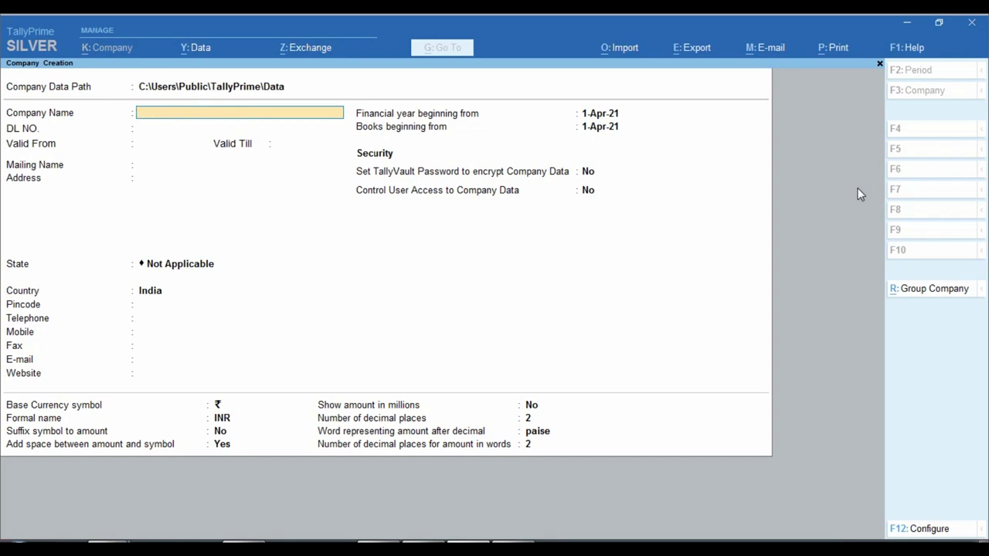
{"action": "type", "text": "Abc Chemist Shop"}
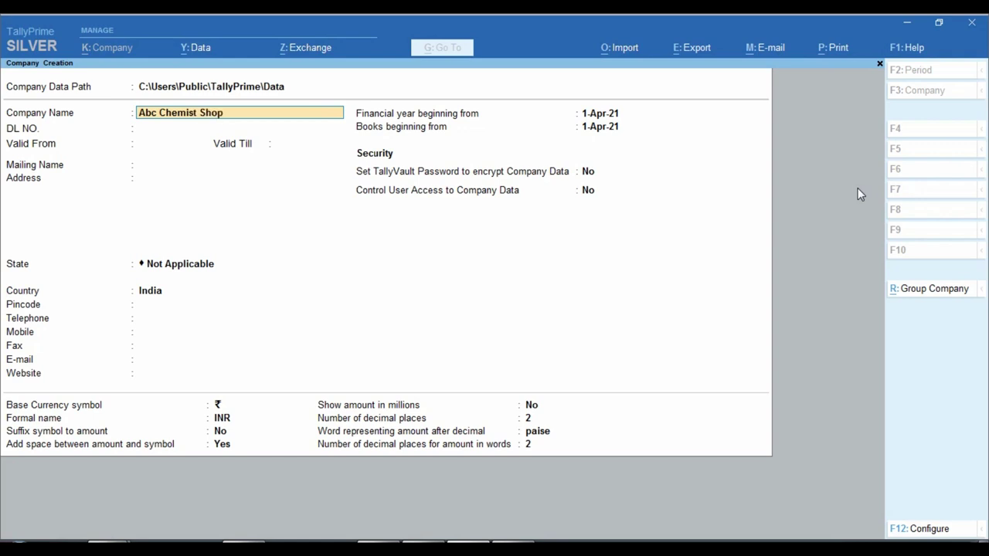
{"action": "key", "text": "Return"}
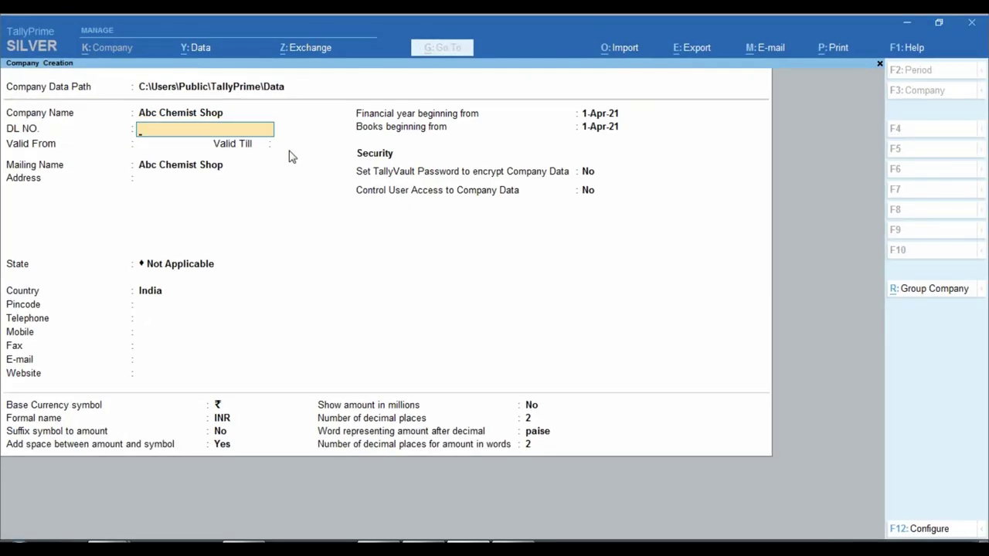
- Enter the drug licence number, valid from 01-04-2021 till 31-3-2022
{"action": "type", "text": "568574"}
{"action": "key", "text": "Return"}
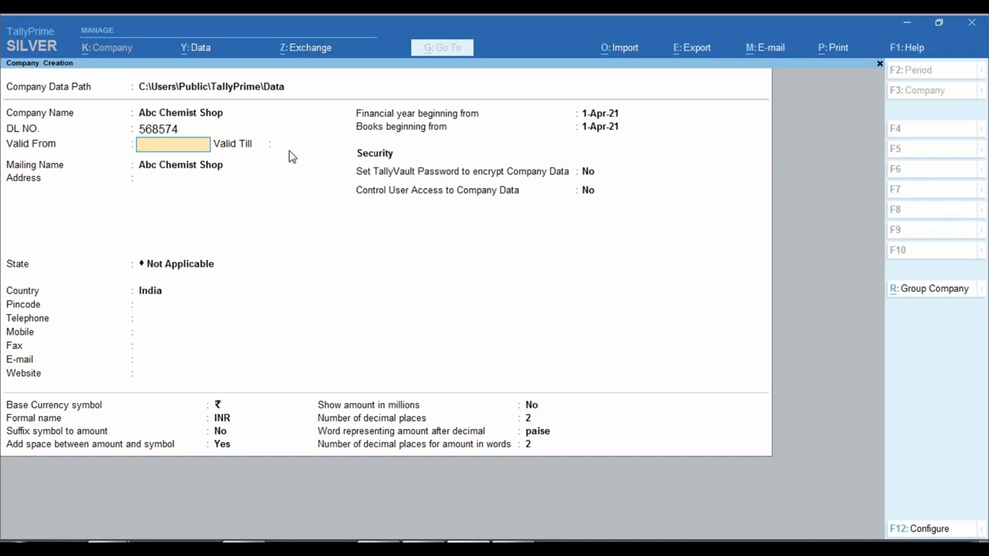
{"action": "type", "text": "01-04-2021"}
{"action": "key", "text": "Return"}
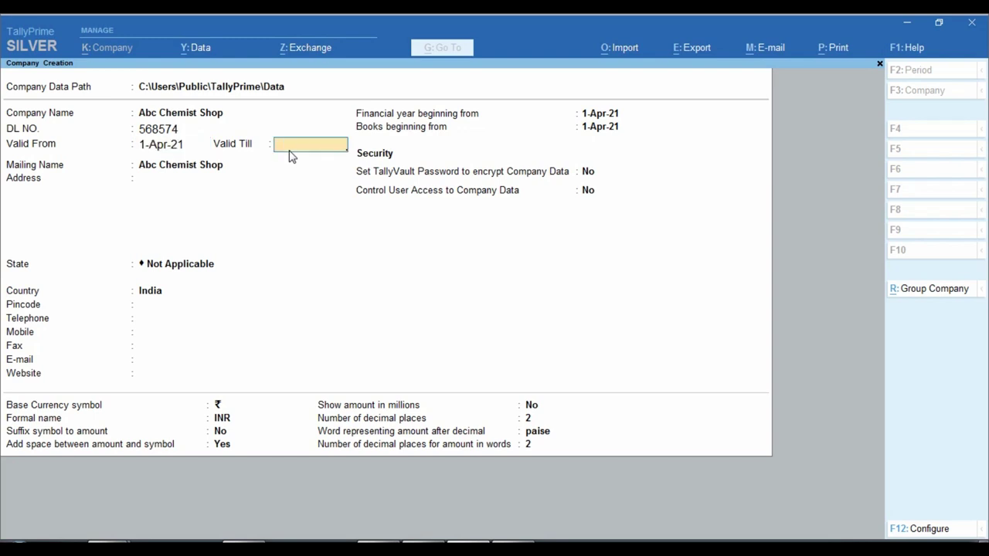
{"action": "type", "text": "31-3-2022"}
{"action": "key", "text": "Return"}
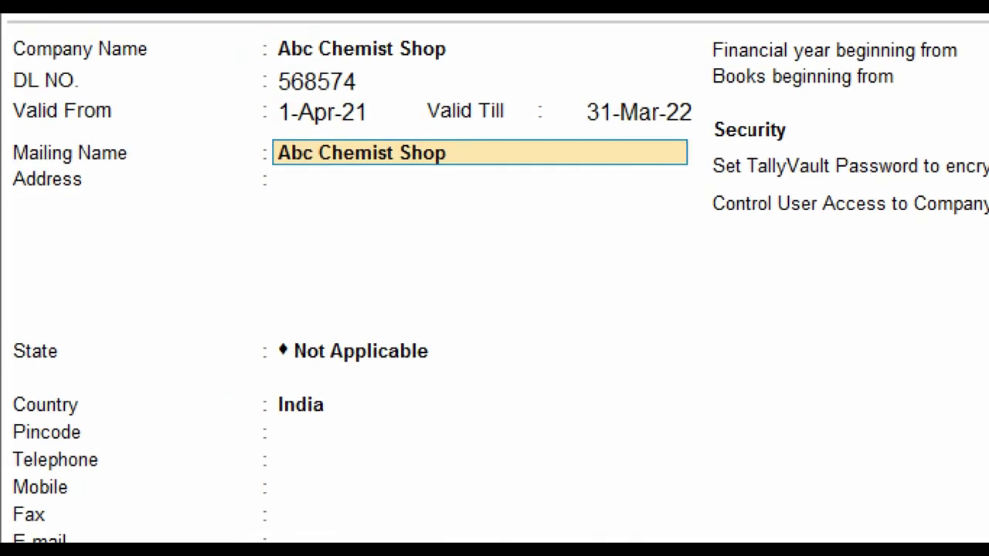
- Enter the shop's two-line address
{"action": "left_click", "coordinate": [22, 176]}
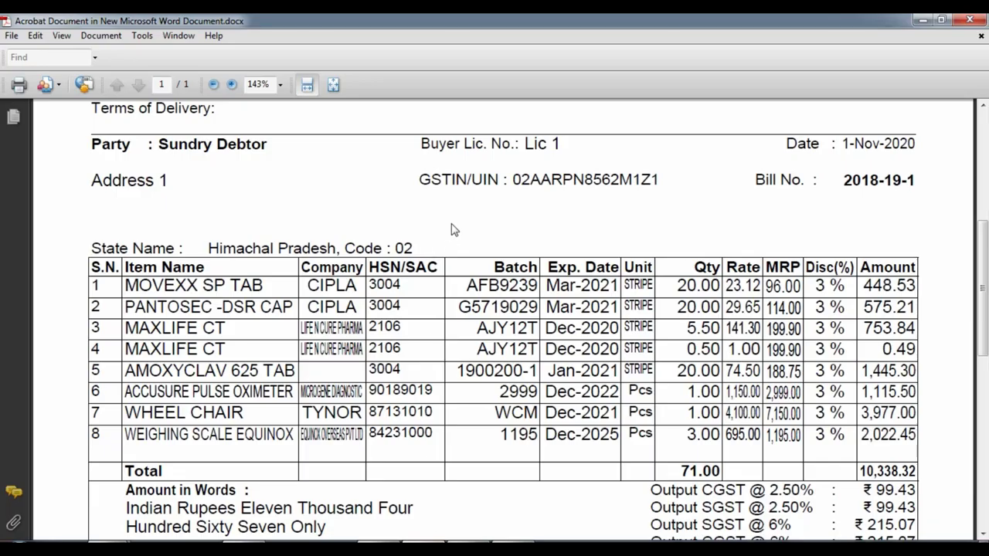
{"action": "scroll", "coordinate": [452, 224], "scroll_direction": "up", "scroll_amount": 5}
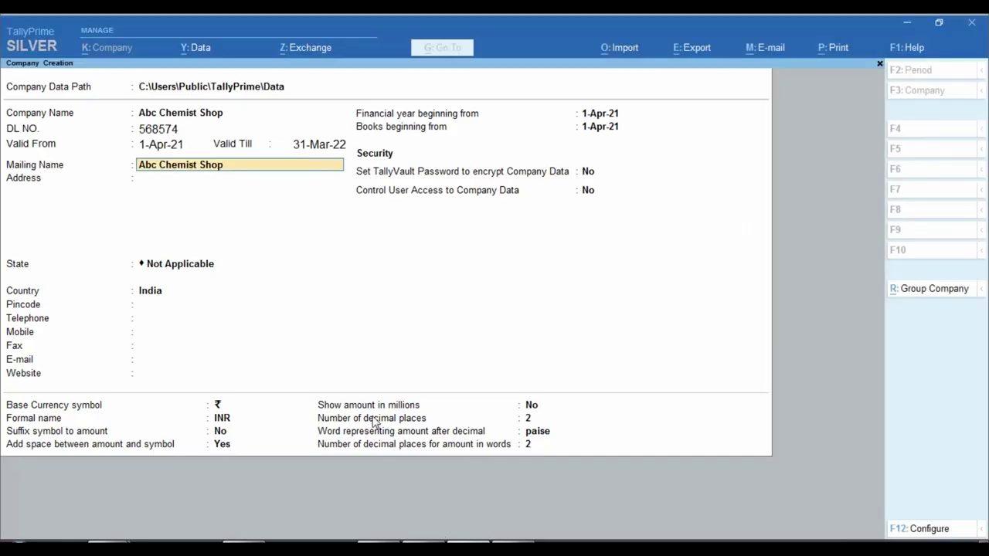
{"action": "key", "text": "Return"}
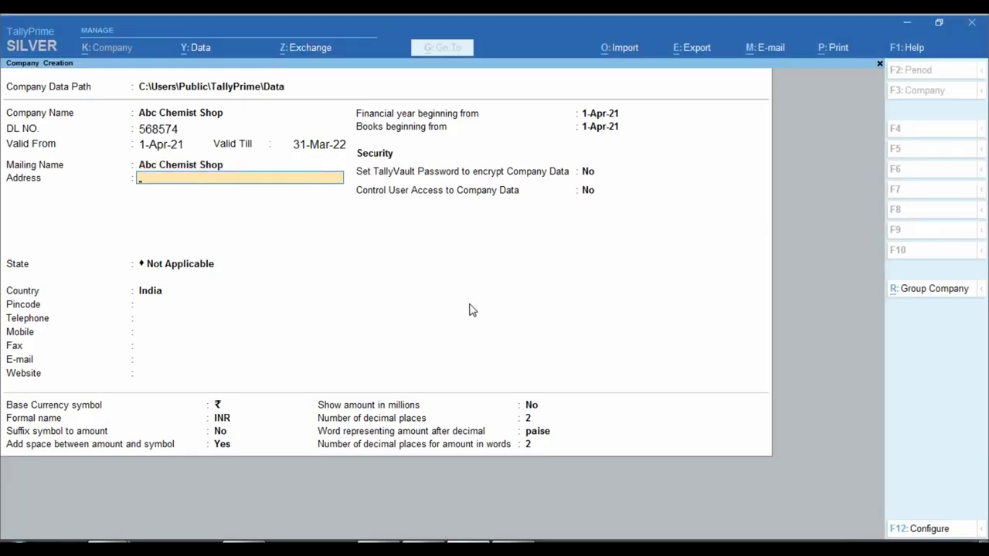
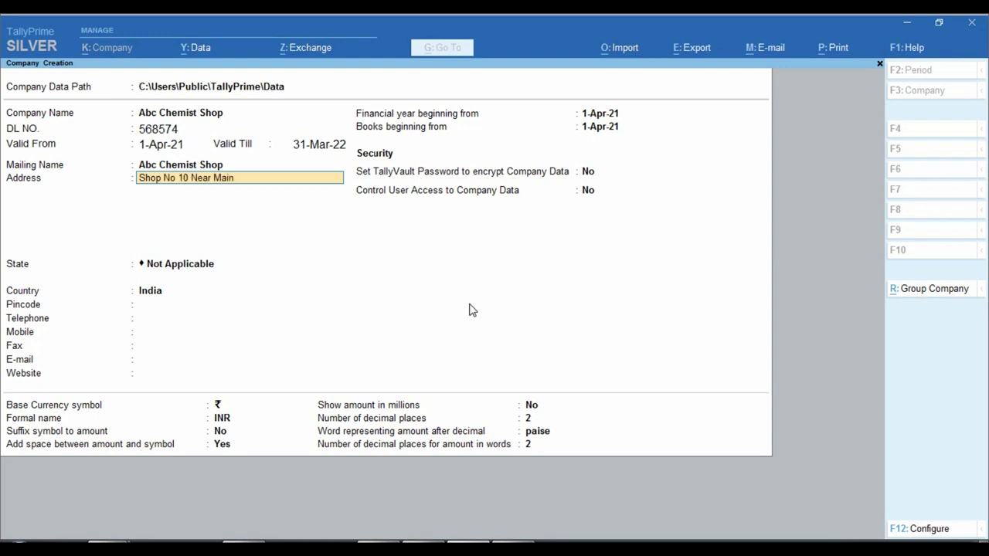
{"action": "key", "text": "Return"}
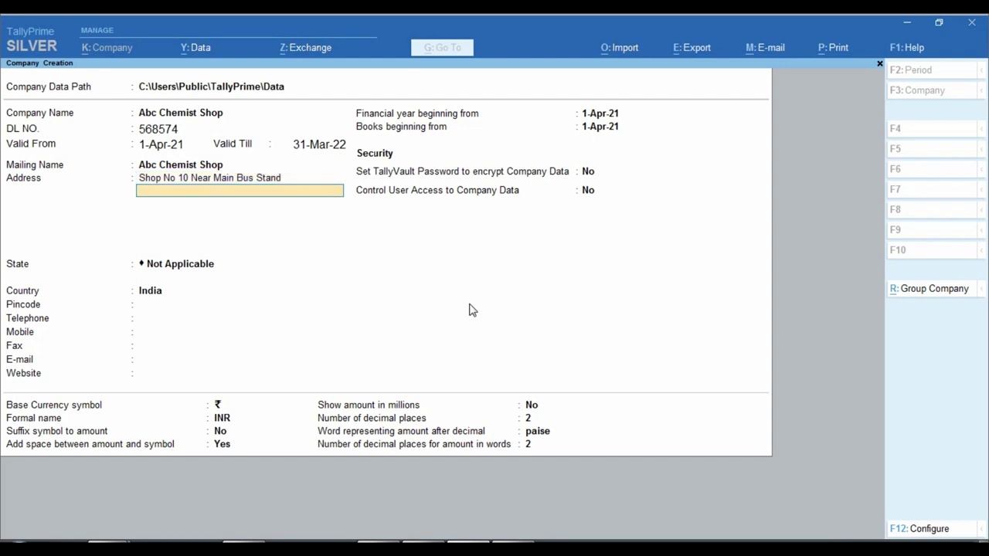
{"action": "type", "text": "Raisinghnagar"}
{"action": "key", "text": "Return"}
{"action": "key", "text": "Return"}
- Set the state to Rajasthan and enter the shop's pincode
{"action": "type", "text": "r"}
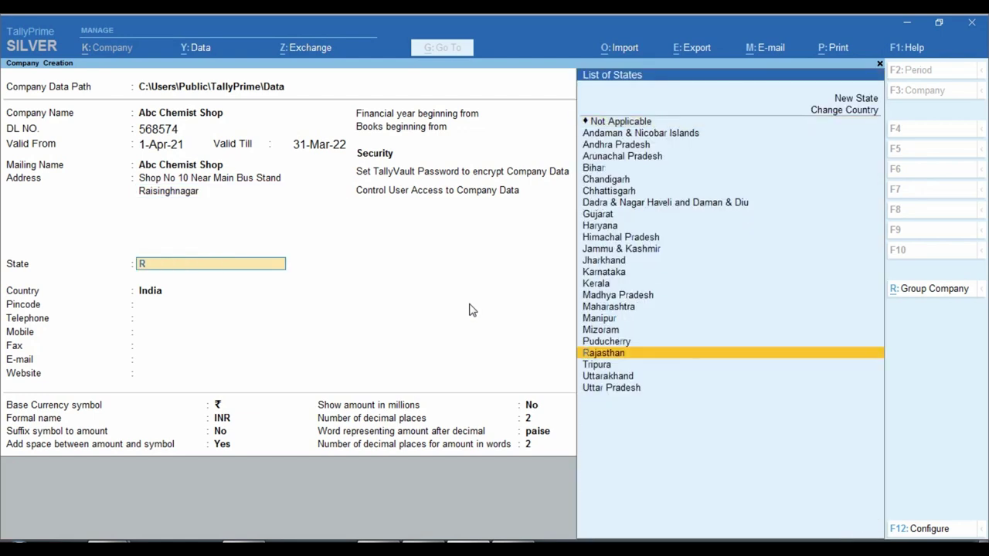
{"action": "key", "text": "Return"}
{"action": "type", "text": "335051"}
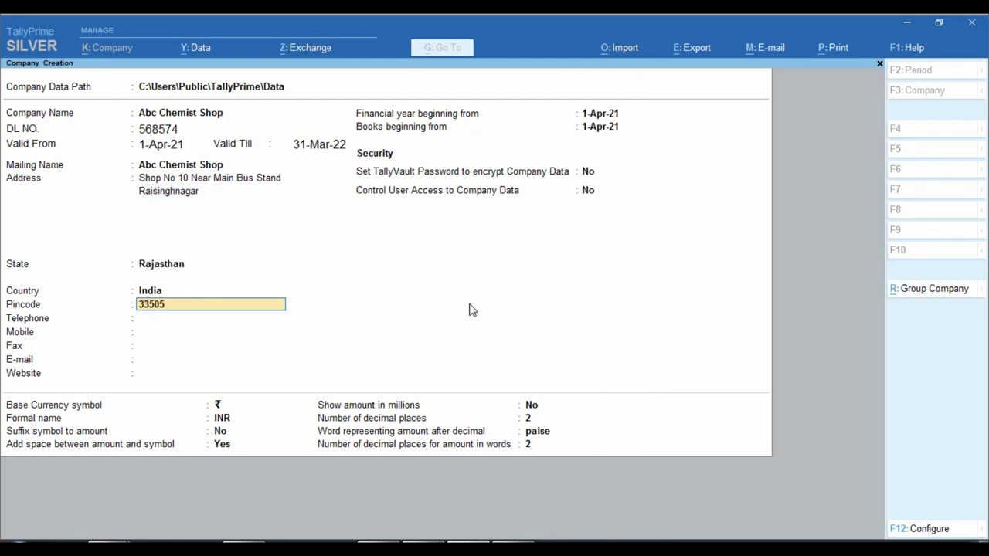
{"action": "key", "text": "Return"}
{"action": "key", "text": "Return"}
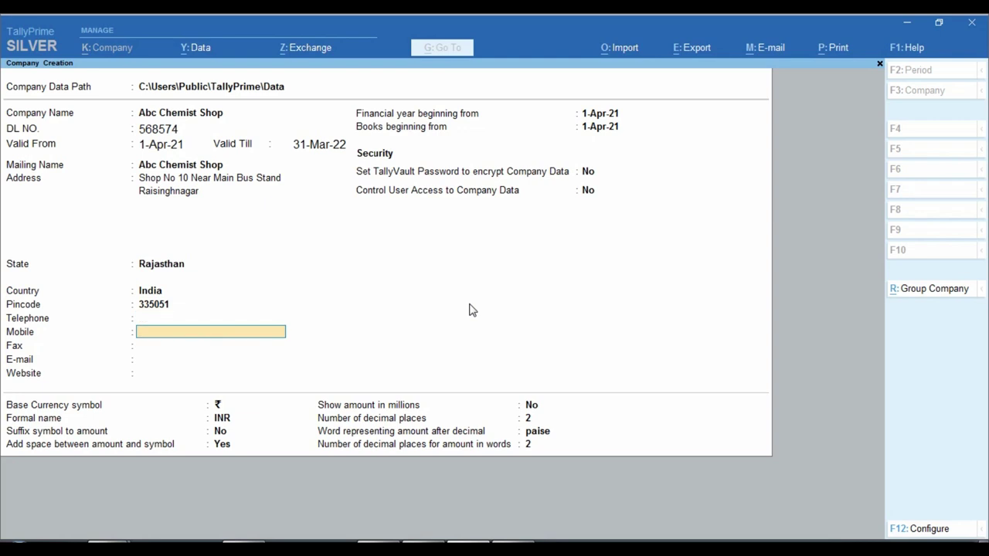
- Skip the remaining fields and confirm creating the company
{"action": "key", "text": "Return"}
{"action": "key", "text": "Return"}
{"action": "key", "text": "Return"}
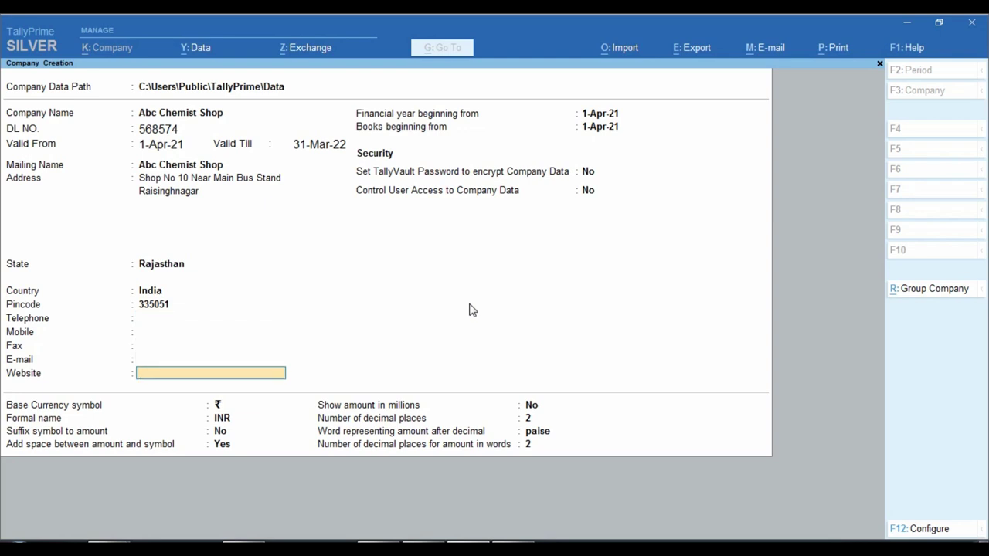
{"action": "left_click", "coordinate": [429, 550]}
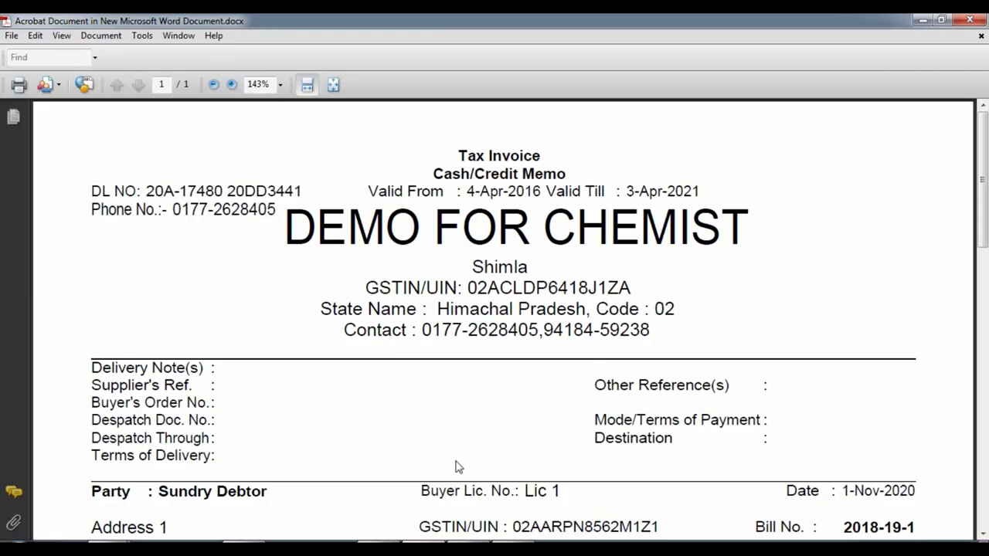
{"action": "left_click", "coordinate": [467, 550]}
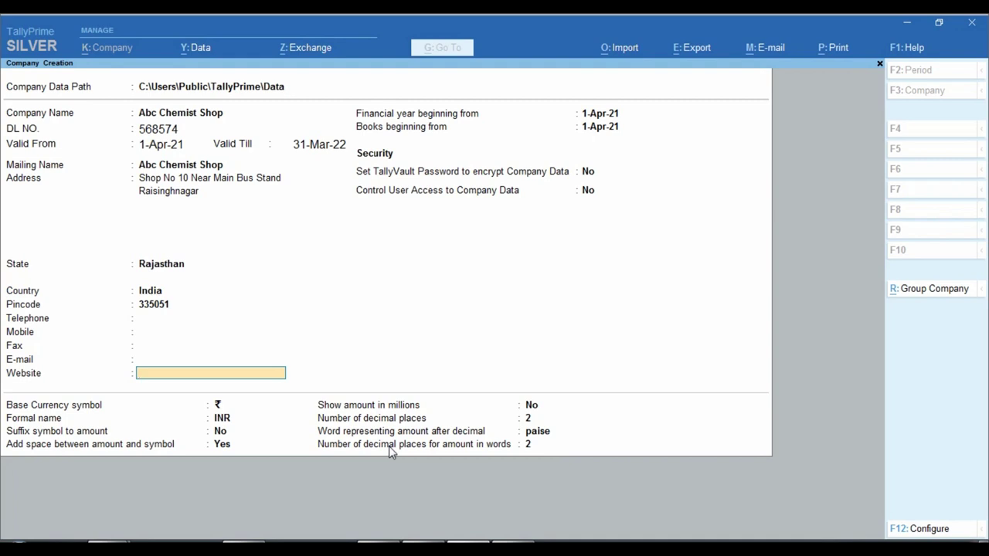
{"action": "key", "text": "Return"}
{"action": "key", "text": "Return"}
{"action": "key", "text": "Return"}
{"action": "key", "text": "Return"}
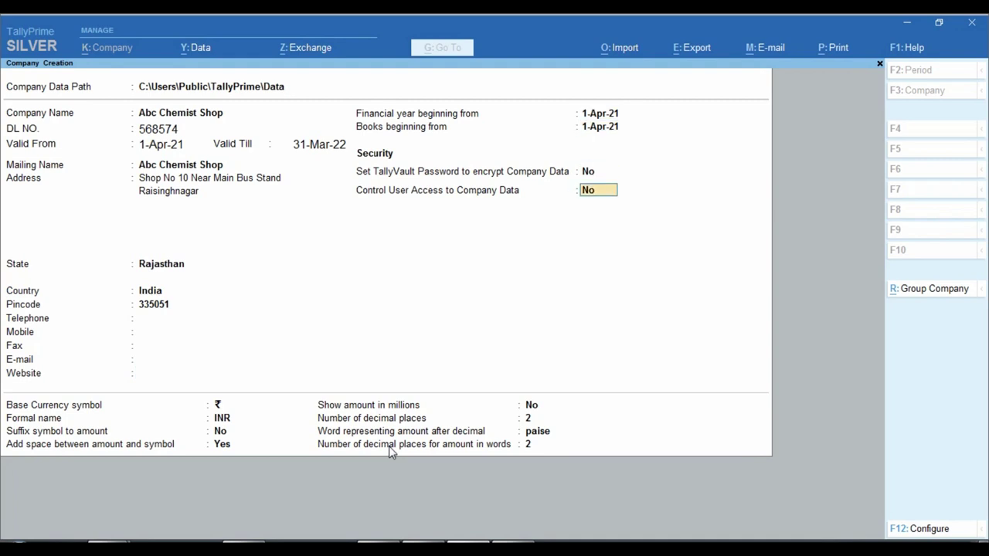
{"action": "key", "text": "Return"}
{"action": "key", "text": "Return"}
{"action": "key", "text": "Return"}
{"action": "key", "text": "Return"}
{"action": "key", "text": "Return"}
{"action": "key", "text": "Return"}
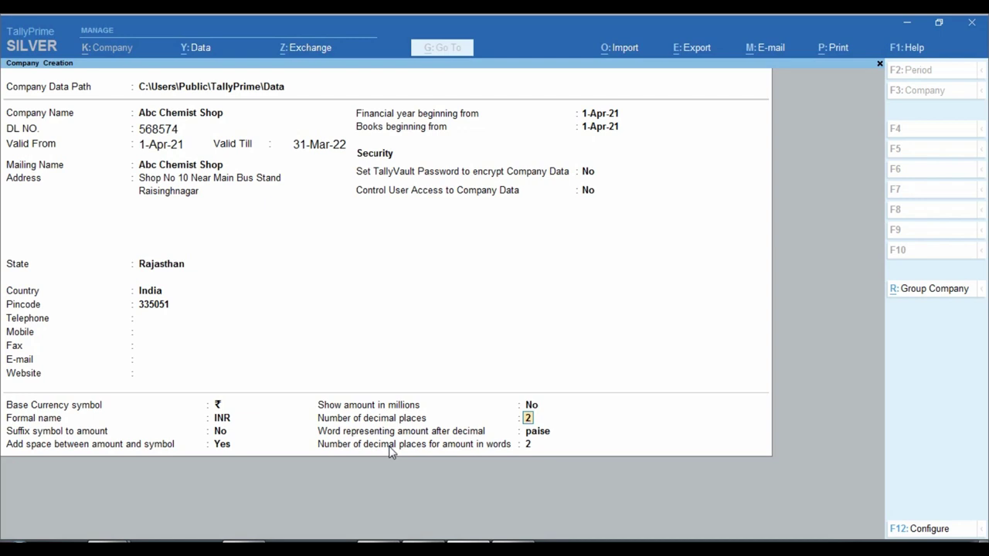
{"action": "key", "text": "Return"}
{"action": "key", "text": "Return"}
{"action": "key", "text": "Return"}
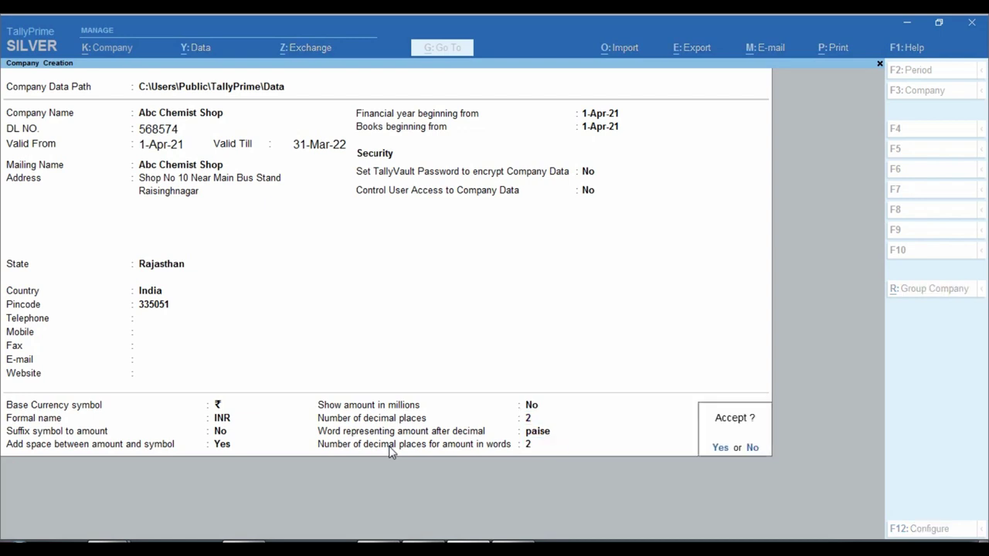
{"action": "key", "text": "Return"}
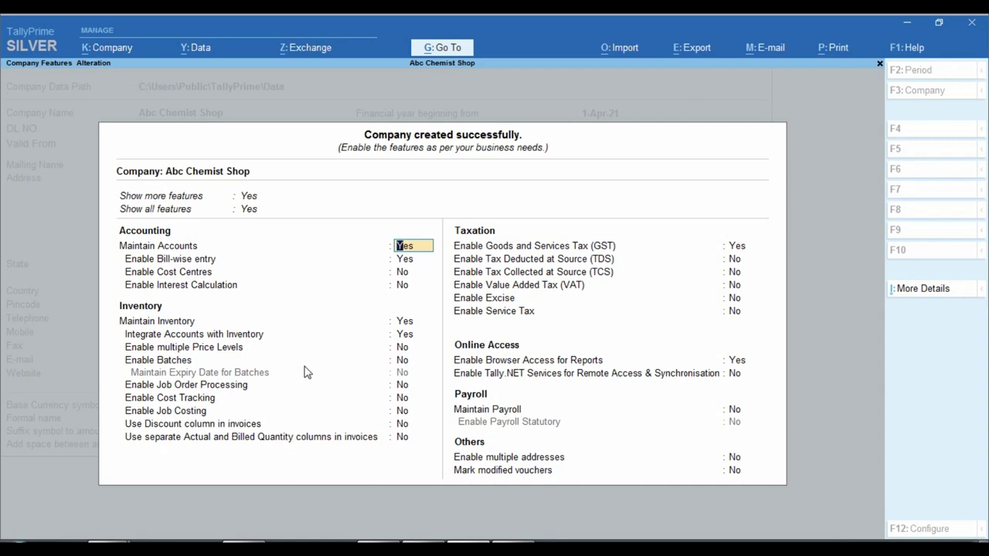
- Enable batches and expiry dates for inventory
{"action": "key", "text": "ctrl"}
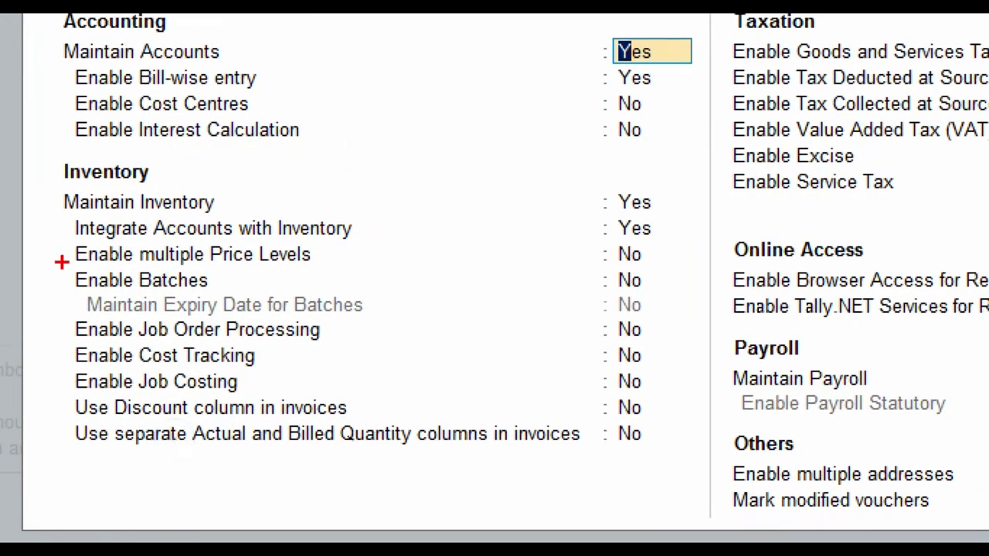
{"action": "mouse_move", "coordinate": [62, 262]}
{"action": "left_mouse_down"}
{"action": "mouse_move", "coordinate": [337, 319]}
{"action": "mouse_move", "coordinate": [663, 325]}
{"action": "left_mouse_up"}
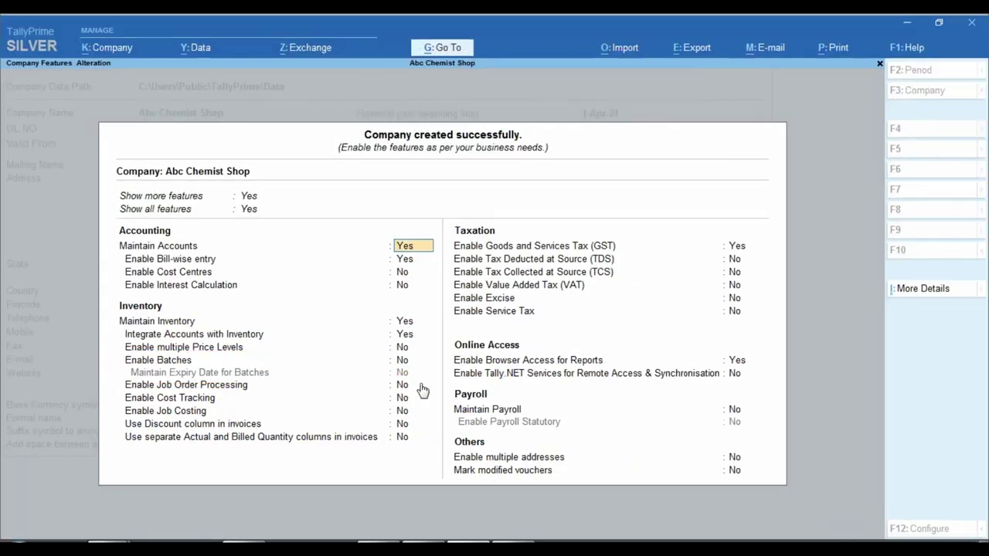
{"action": "key", "text": "Down"}
{"action": "key", "text": "Down"}
{"action": "key", "text": "Down"}
{"action": "key", "text": "Down"}
{"action": "key", "text": "Down"}
{"action": "key", "text": "Down"}
{"action": "key", "text": "Down"}
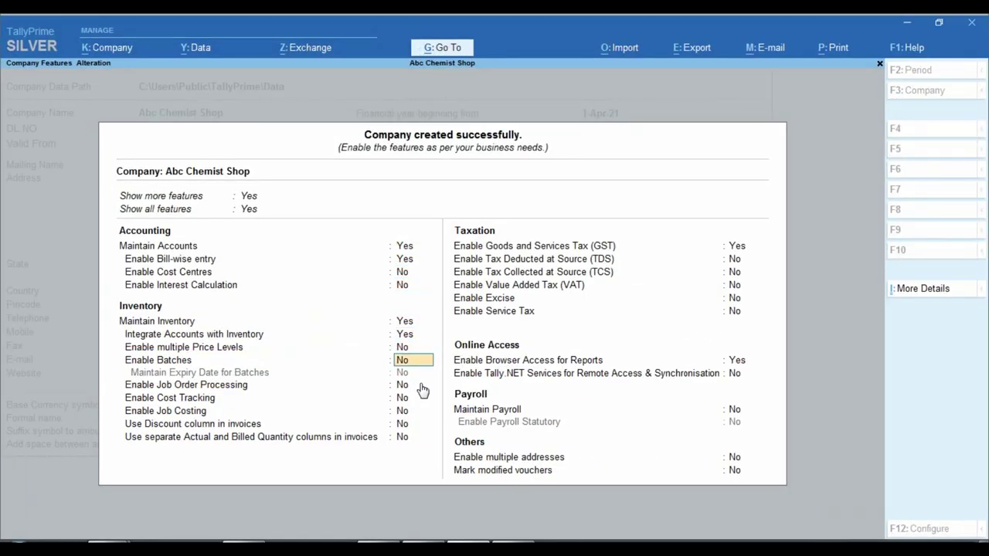
{"action": "type", "text": "y"}
{"action": "key", "text": "Return"}
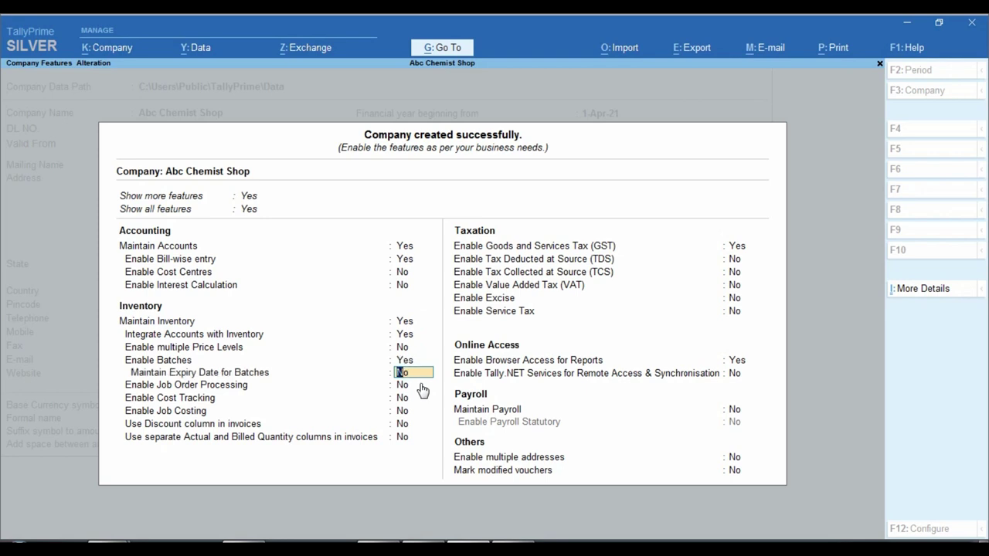
{"action": "type", "text": "y"}
{"action": "key", "text": "Return"}
{"action": "key", "text": "Return"}
{"action": "key", "text": "Return"}
{"action": "key", "text": "Return"}
{"action": "key", "text": "Return"}
{"action": "key", "text": "Return"}
{"action": "key", "text": "Return"}
{"action": "key", "text": "Return"}
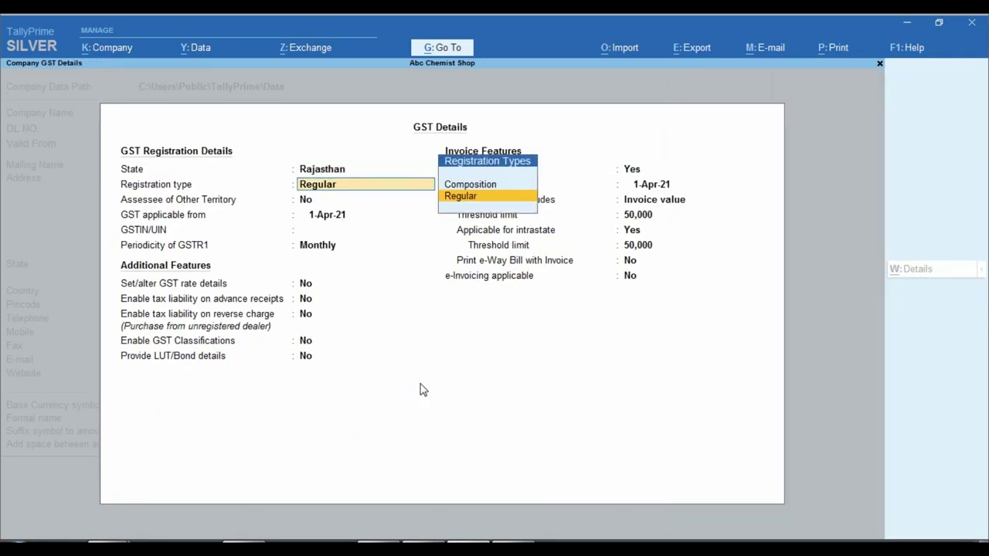
- Accept Regular GST registration with Monthly GSTR1, leave TDS, TCS, VAT off, and save features
{"action": "key", "text": "Return"}
{"action": "key", "text": "Return"}
{"action": "key", "text": "Return"}
{"action": "key", "text": "Return"}
{"action": "key", "text": "Return"}
{"action": "key", "text": "Return"}
{"action": "key", "text": "Return"}
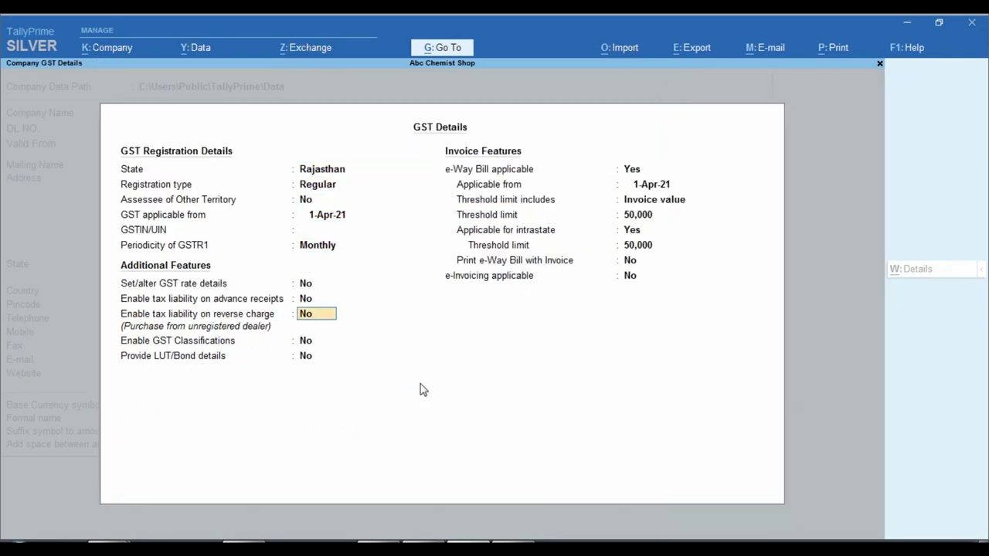
{"action": "key", "text": "ctrl+a"}
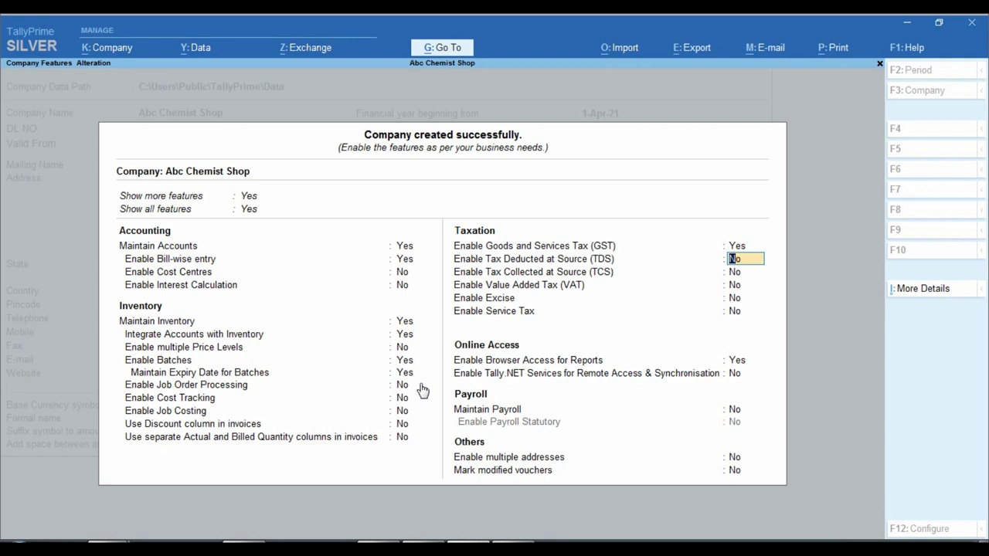
{"action": "key", "text": "Return"}
{"action": "key", "text": "Return"}
{"action": "key", "text": "Return"}
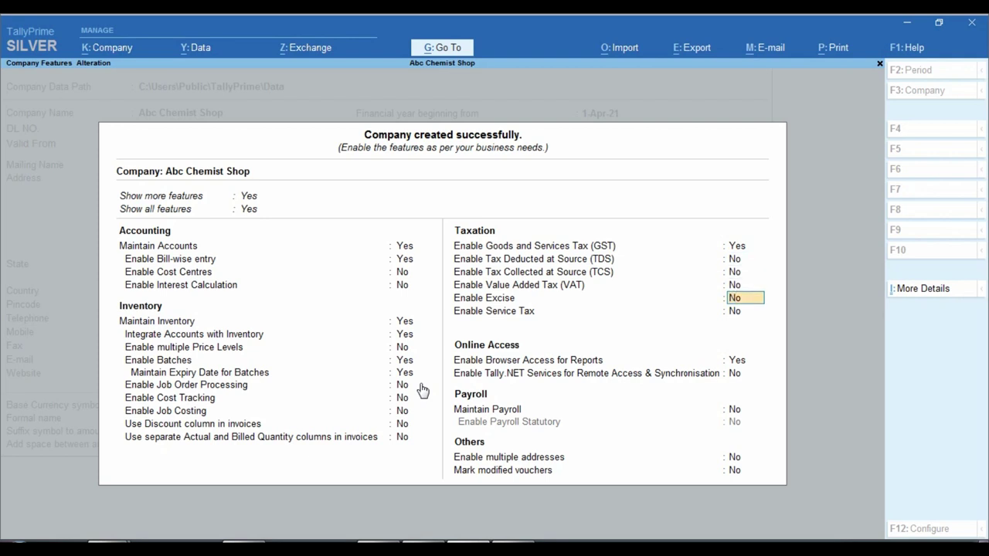
{"action": "key", "text": "Return"}
{"action": "key", "text": "Return"}
{"action": "key", "text": "Return"}
{"action": "key", "text": "Return"}
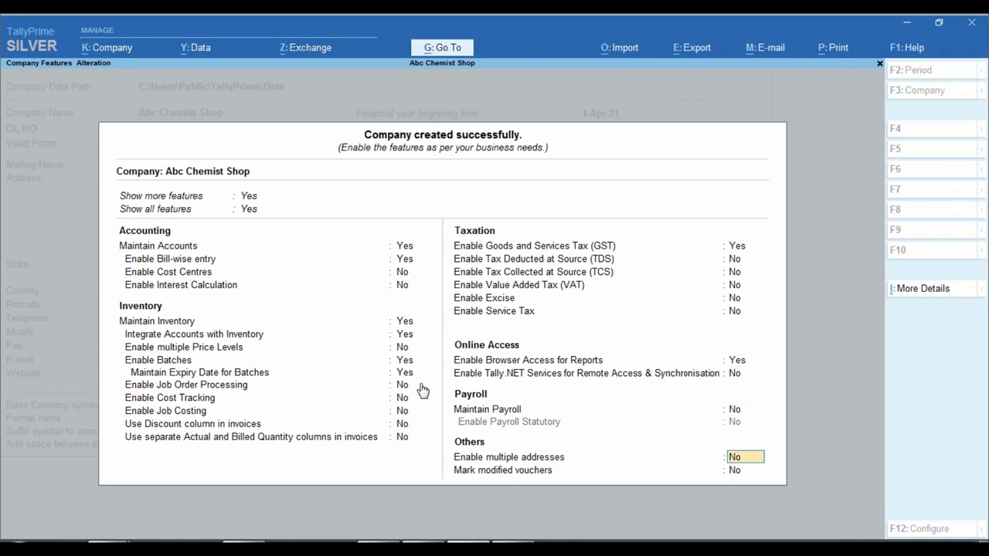
{"action": "key", "text": "Return"}
{"action": "key", "text": "Return"}
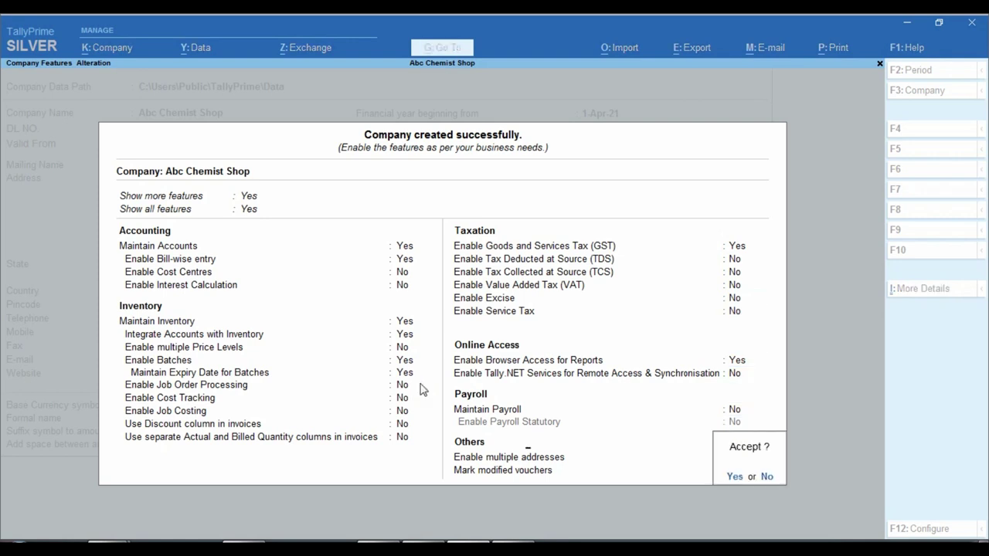
{"action": "key", "text": "Return"}
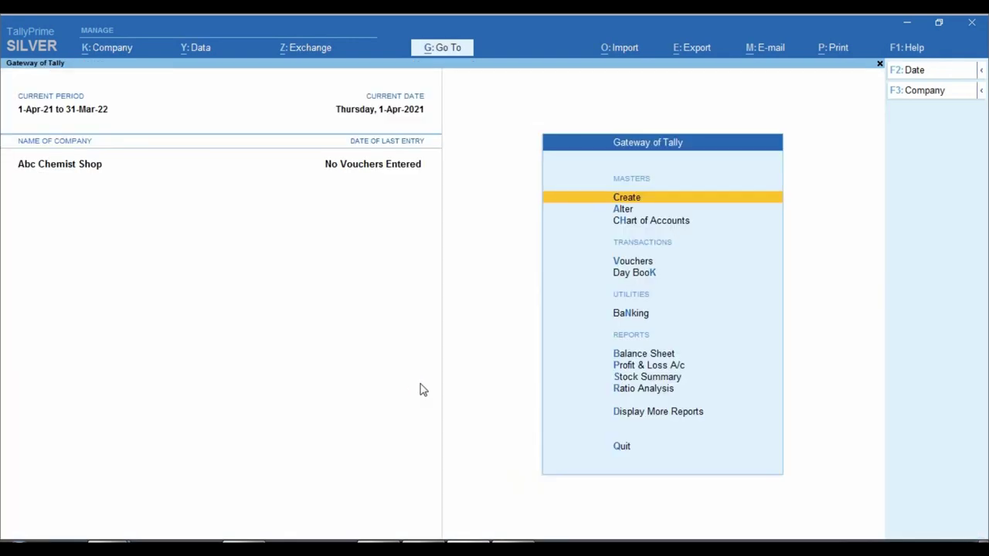
- Glance at the list of masters from Gateway of Tally, then close it
{"action": "key", "text": "Down"}
{"action": "key", "text": "Up"}
{"action": "key", "text": "Return"}
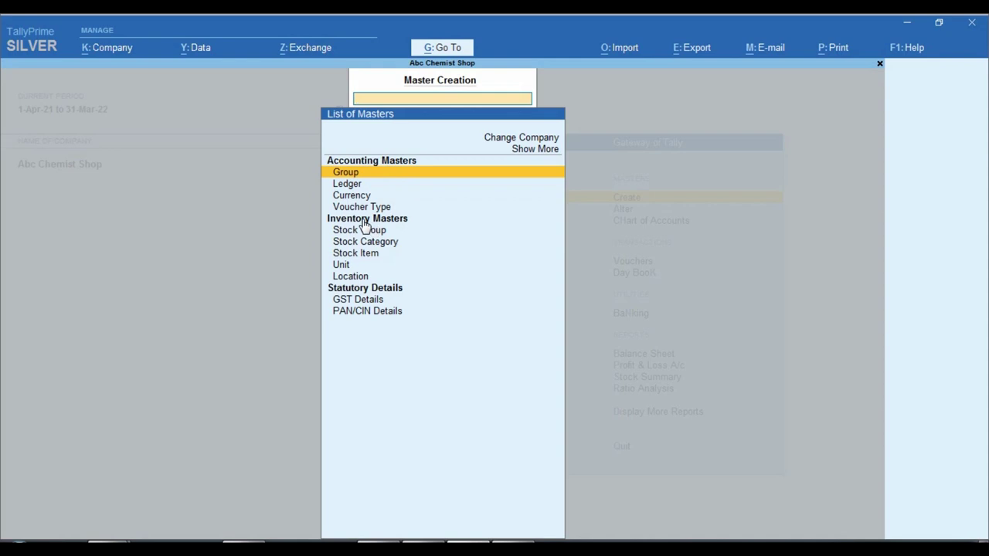
{"action": "key", "text": "Escape"}
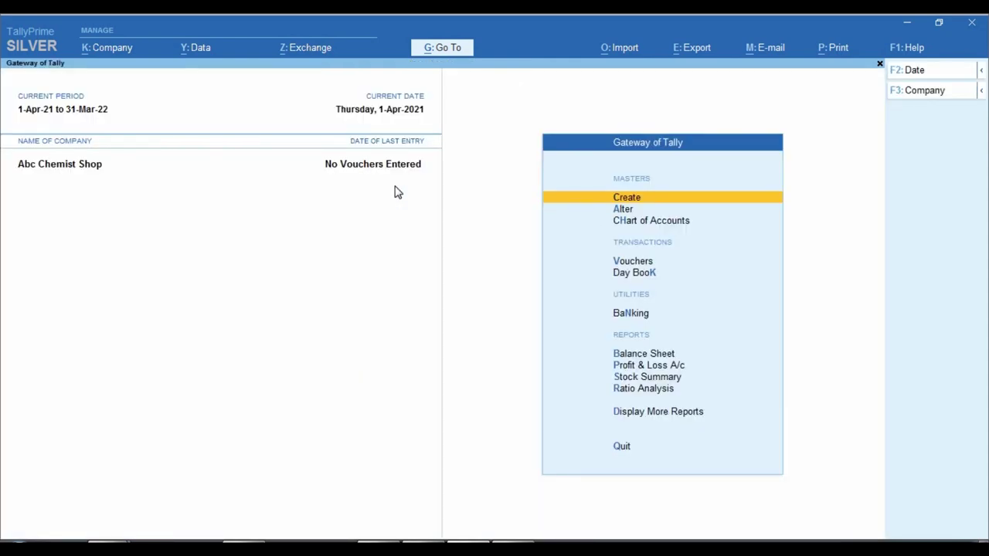
- Activate the Invoice For Chemist P 1.2 add-on and leave TDL management
{"action": "left_click", "coordinate": [916, 50]}
{"action": "key", "text": "Down"}
{"action": "key", "text": "Down"}
{"action": "key", "text": "Down"}
{"action": "key", "text": "Down"}
{"action": "key", "text": "Down"}
{"action": "key", "text": "Down"}
{"action": "key", "text": "Down"}
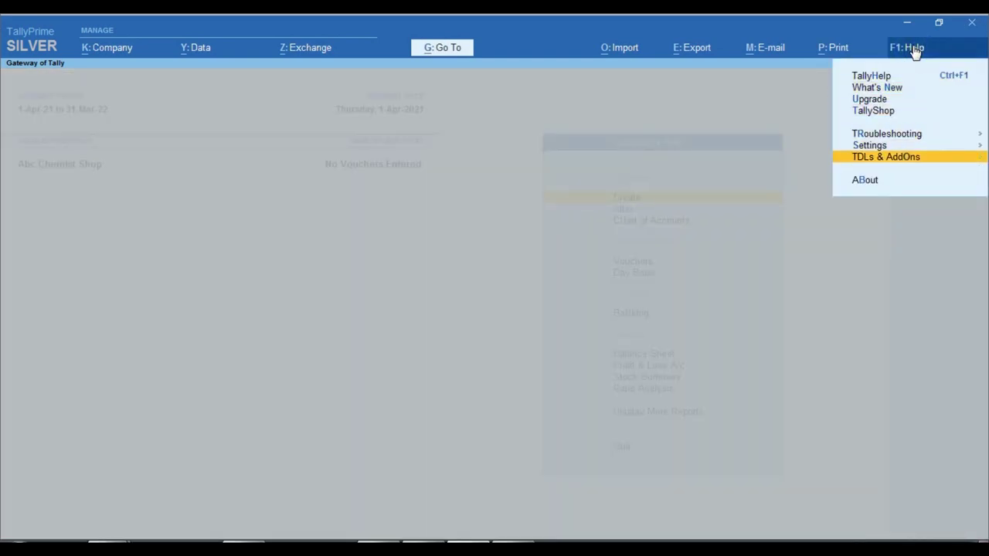
{"action": "key", "text": "Up"}
{"action": "key", "text": "Return"}
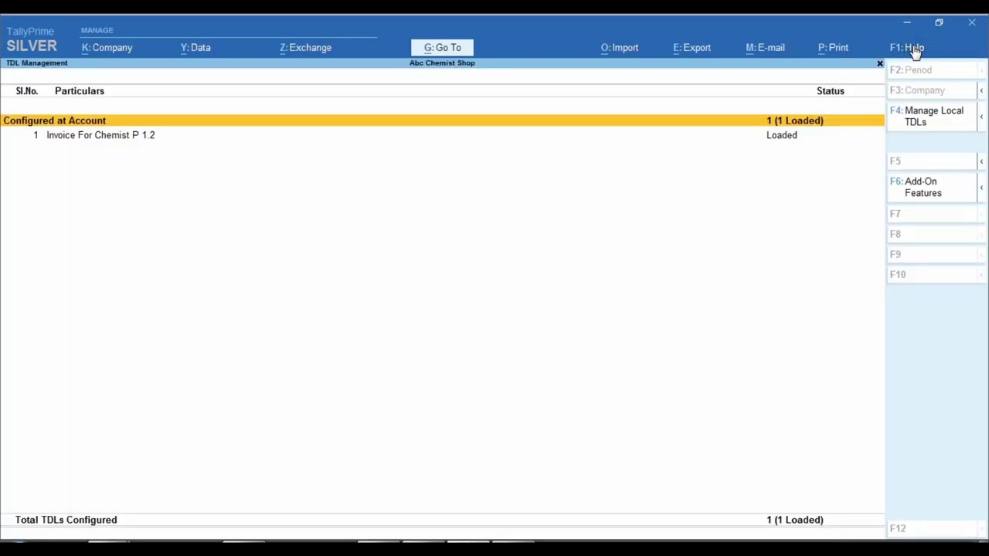
{"action": "key", "text": "Down"}
{"action": "key", "text": "F6"}
{"action": "type", "text": "y"}
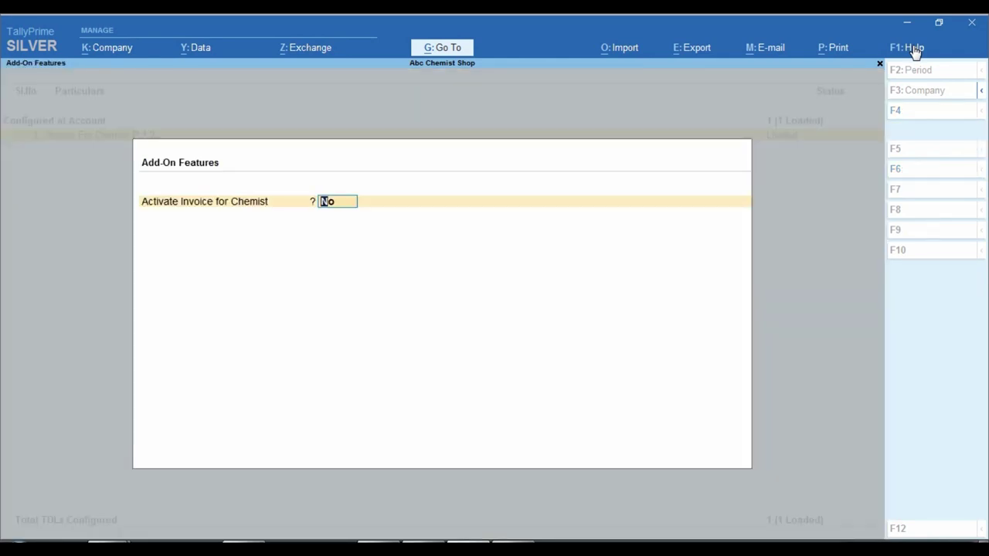
{"action": "key", "text": "Return"}
{"action": "key", "text": "y"}
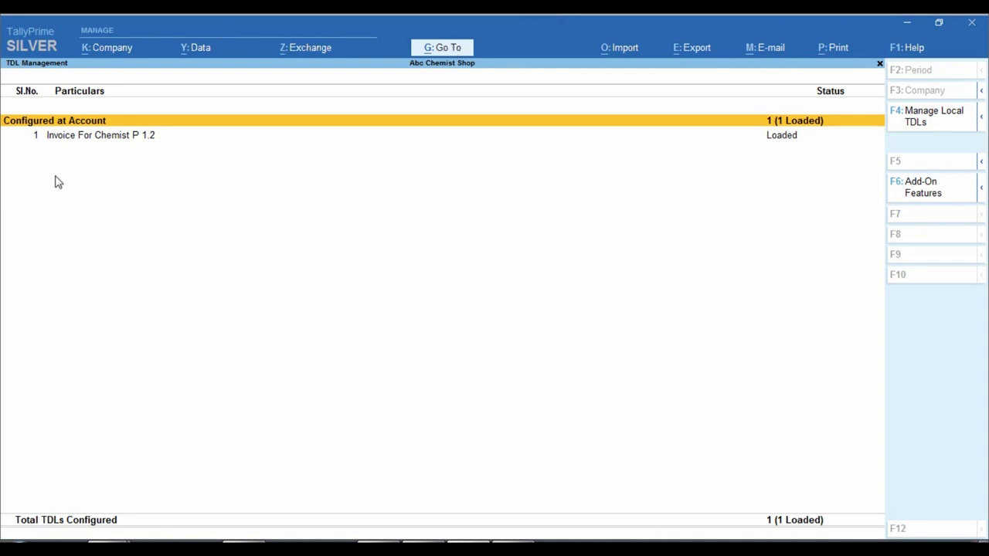
{"action": "key", "text": "ctrl"}
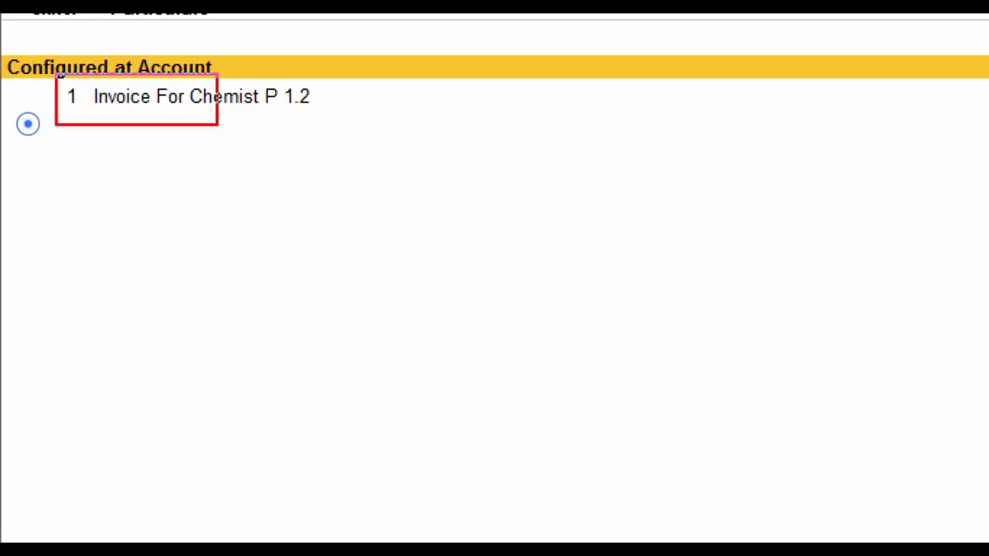
{"action": "key", "text": "Escape"}
{"action": "key", "text": "Escape"}
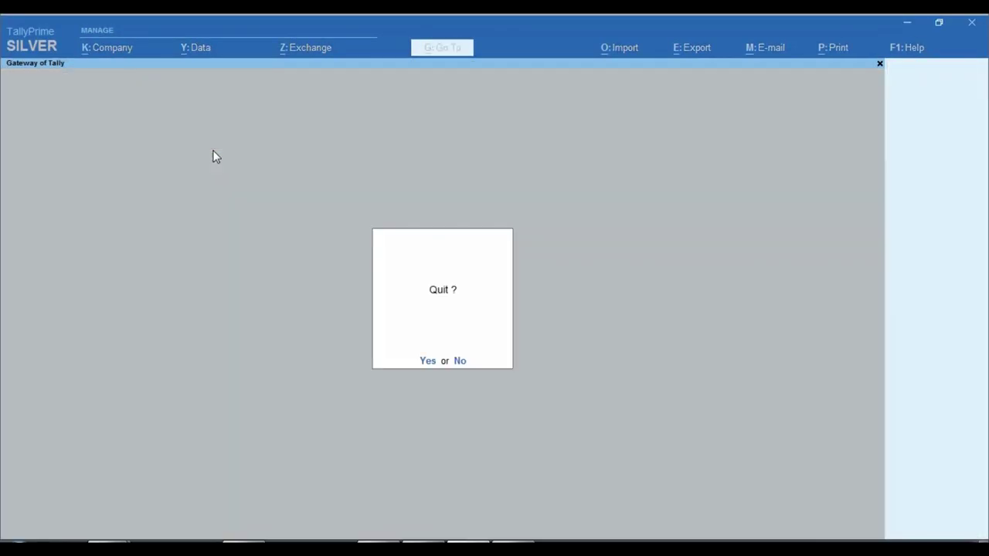
- Decline quitting TallyPrime and open the Create list of masters
{"action": "key", "text": "n"}
{"action": "key", "text": "Return"}
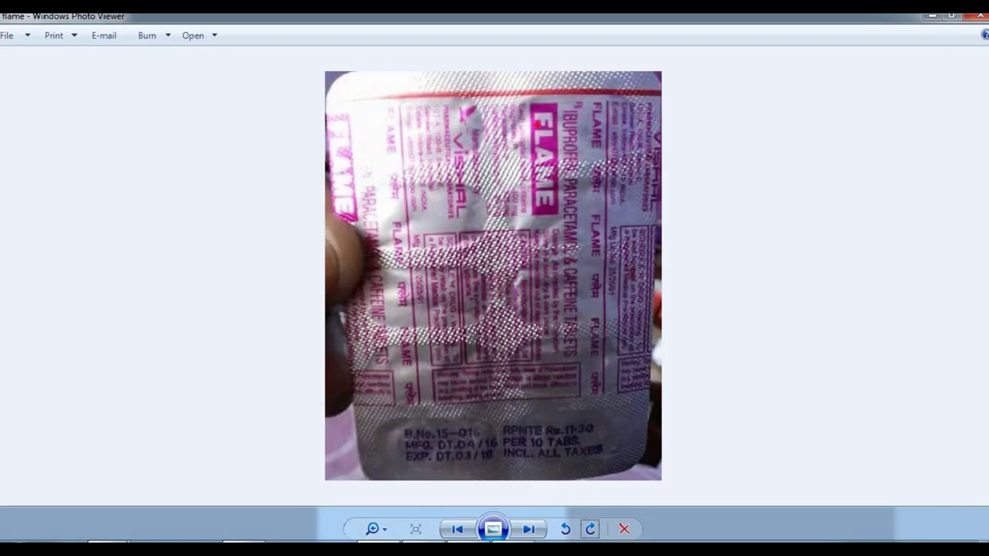
- Rotate the FLAME strip photo counter-clockwise and mark its brand and manufacturer names
{"action": "left_click", "coordinate": [564, 528]}
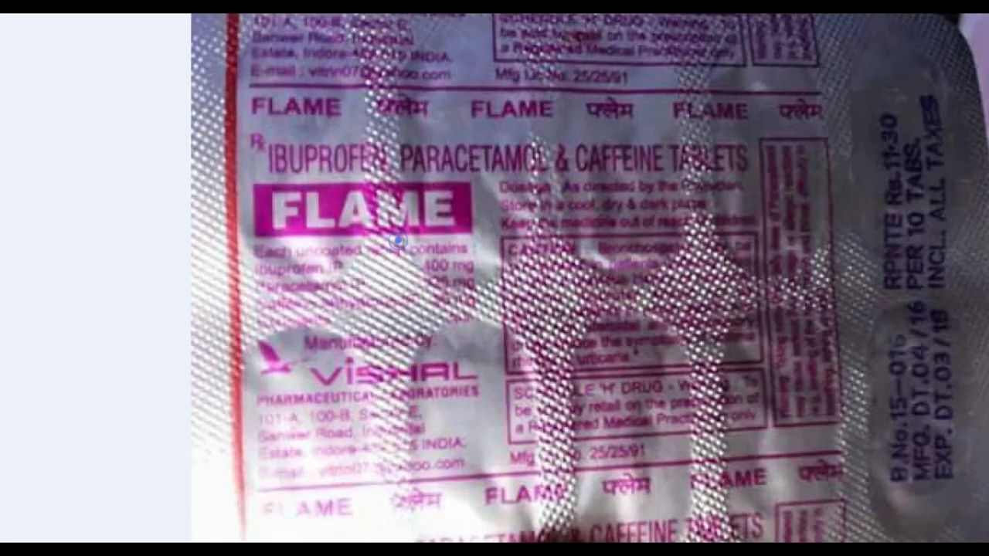
{"action": "left_click_drag", "start_coordinate": [225, 168], "coordinate": [493, 245]}
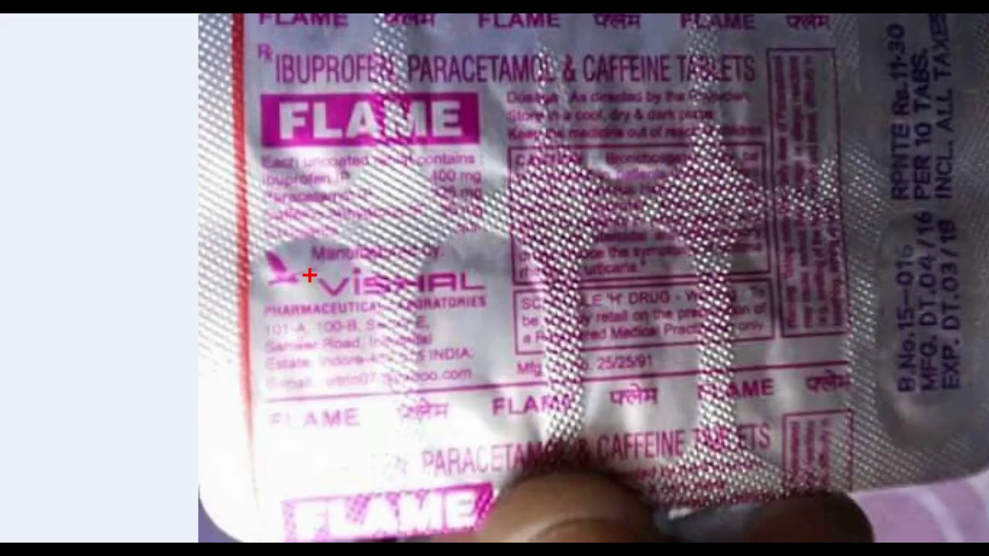
{"action": "mouse_move", "coordinate": [249, 242]}
{"action": "left_mouse_down"}
{"action": "mouse_move", "coordinate": [318, 285]}
{"action": "mouse_move", "coordinate": [517, 326]}
{"action": "left_mouse_up"}
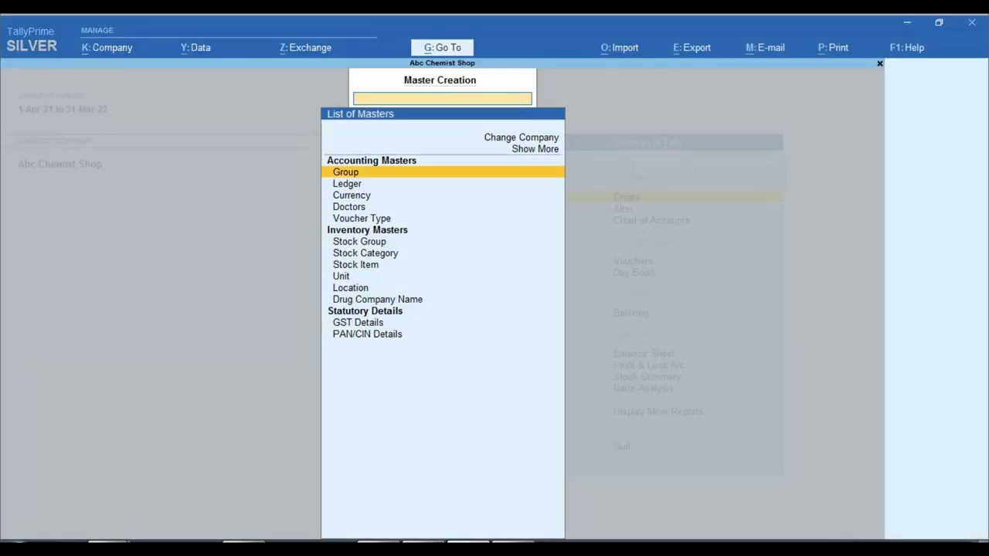
- Create drug company names Vishal Pharma, Micro Lab and Cipla, then exit creation
{"action": "left_click", "coordinate": [384, 300]}
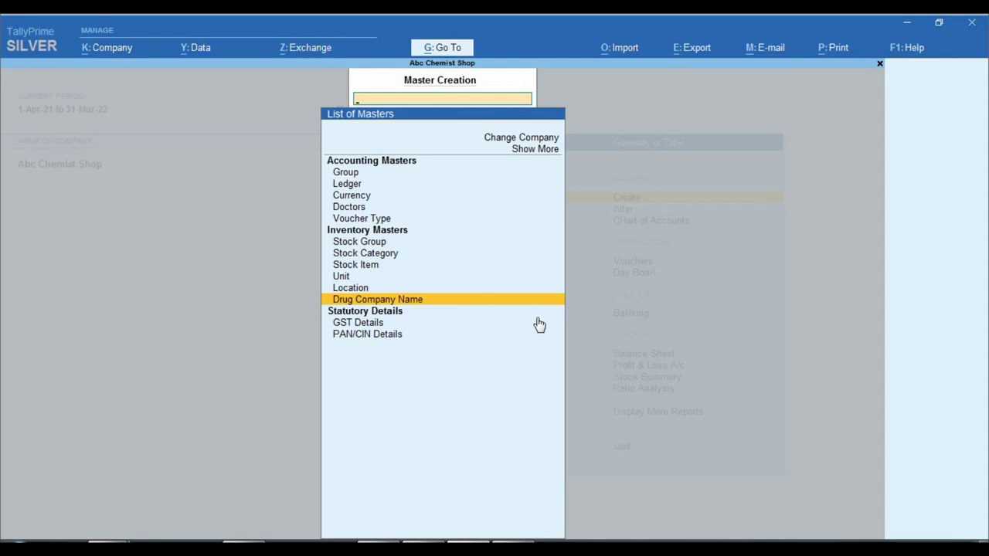
{"action": "key", "text": "Return"}
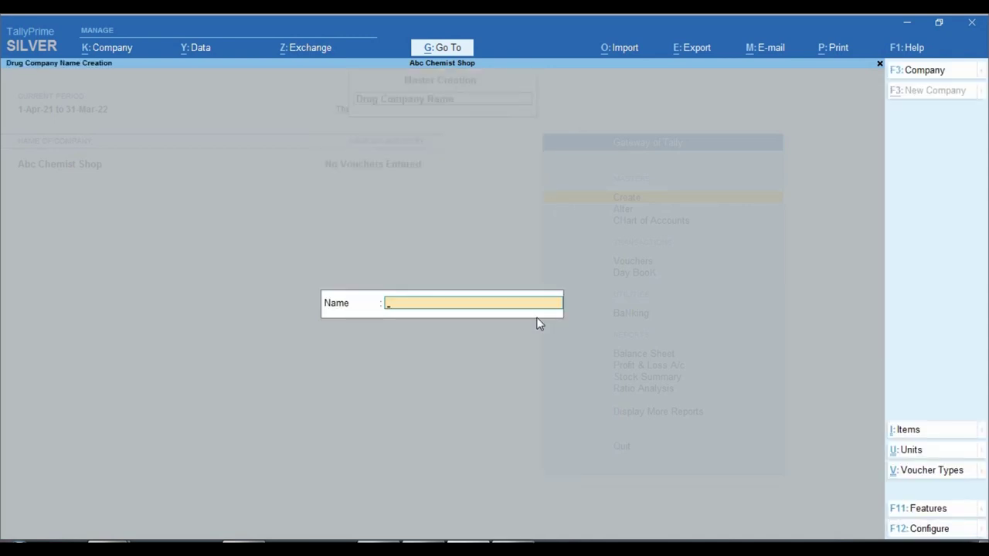
{"action": "type", "text": "Vishal Pharma"}
{"action": "key", "text": "Return"}
{"action": "key", "text": "Return"}
{"action": "type", "text": "Micro Lab"}
{"action": "key", "text": "Return"}
{"action": "key", "text": "Return"}
{"action": "type", "text": "Cipla"}
{"action": "key", "text": "Return"}
{"action": "key", "text": "Return"}
{"action": "key", "text": "Escape"}
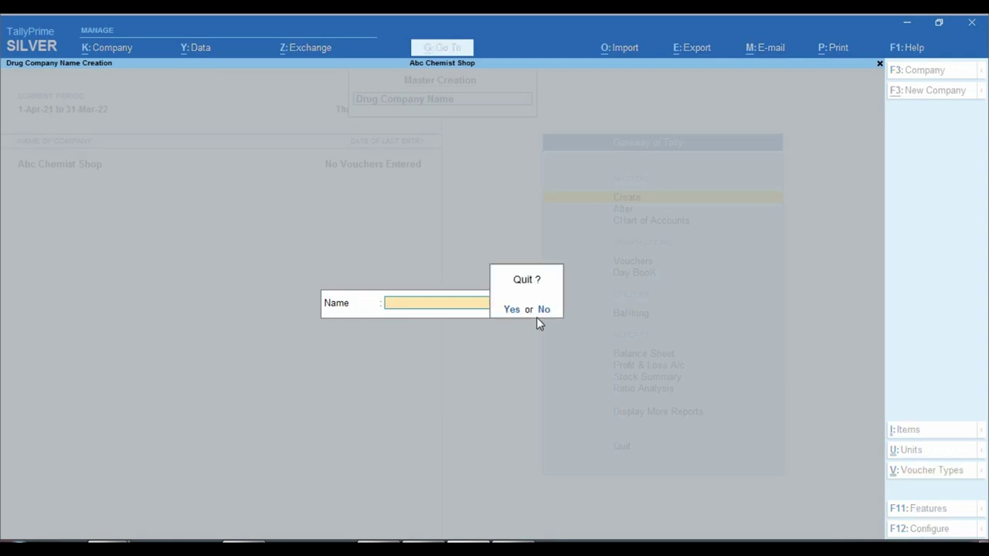
{"action": "key", "text": "Return"}
{"action": "key", "text": "Up"}
{"action": "key", "text": "Up"}
{"action": "key", "text": "Up"}
{"action": "key", "text": "Up"}
{"action": "key", "text": "Up"}
{"action": "key", "text": "Up"}
{"action": "key", "text": "Up"}
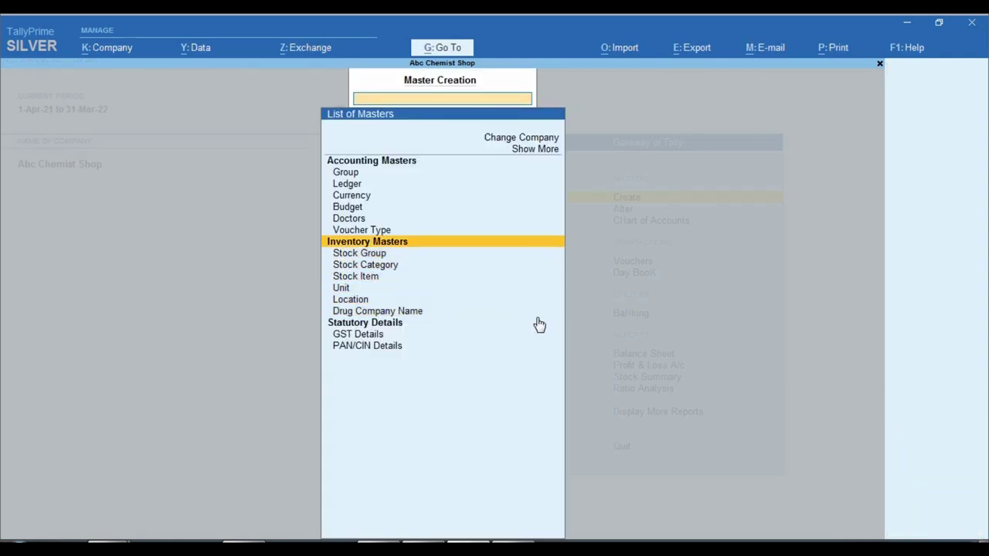
- Add two doctors' names to the Doctors master
{"action": "key", "text": "Return"}
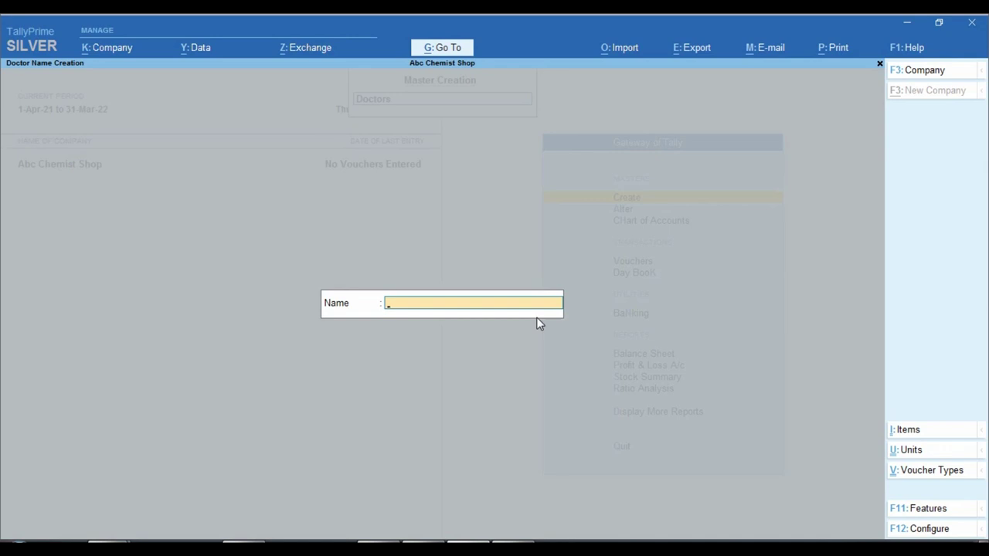
{"action": "key", "text": "Return"}
{"action": "key", "text": "Return"}
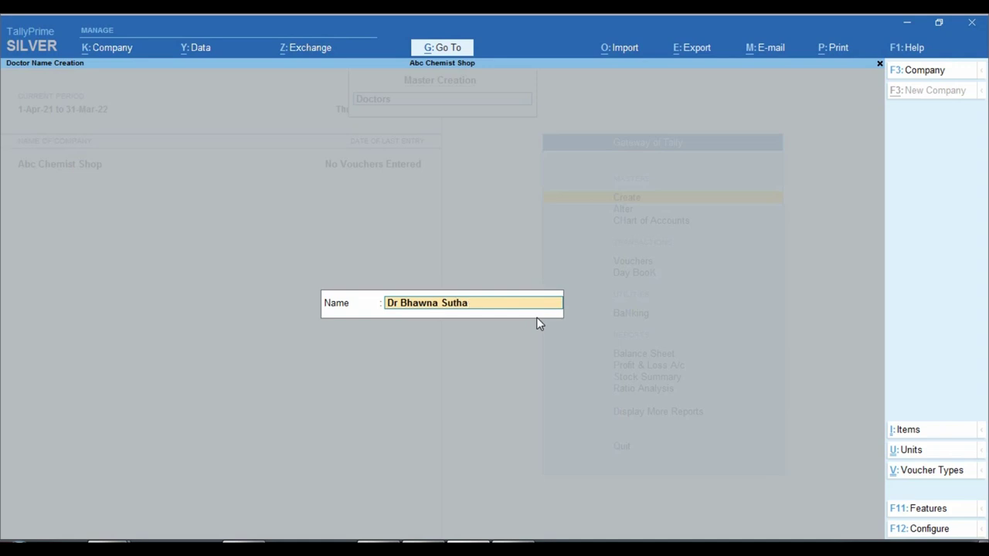
{"action": "key", "text": "Return"}
{"action": "key", "text": "Return"}
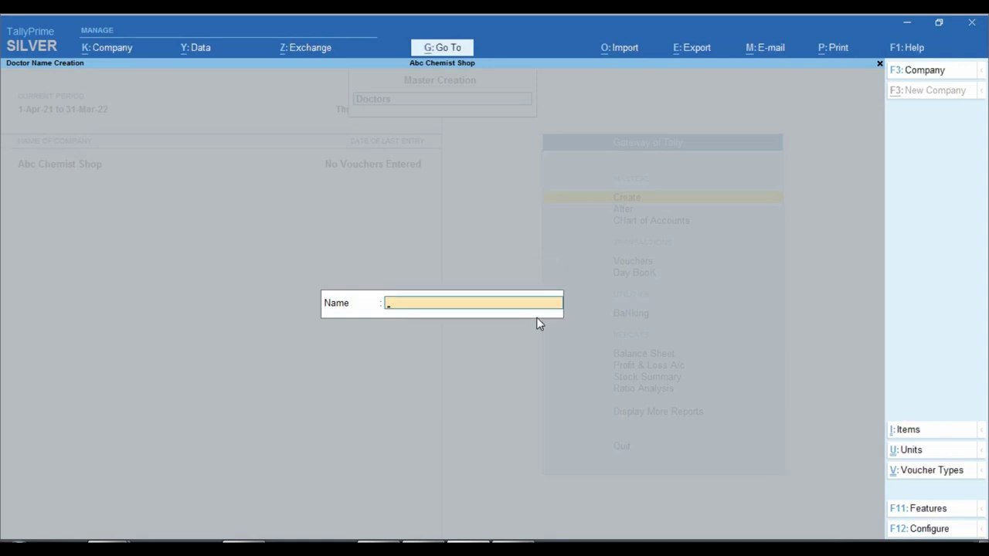
- Leave doctor creation and open a new Stock Item creation form
{"action": "key", "text": "Escape"}
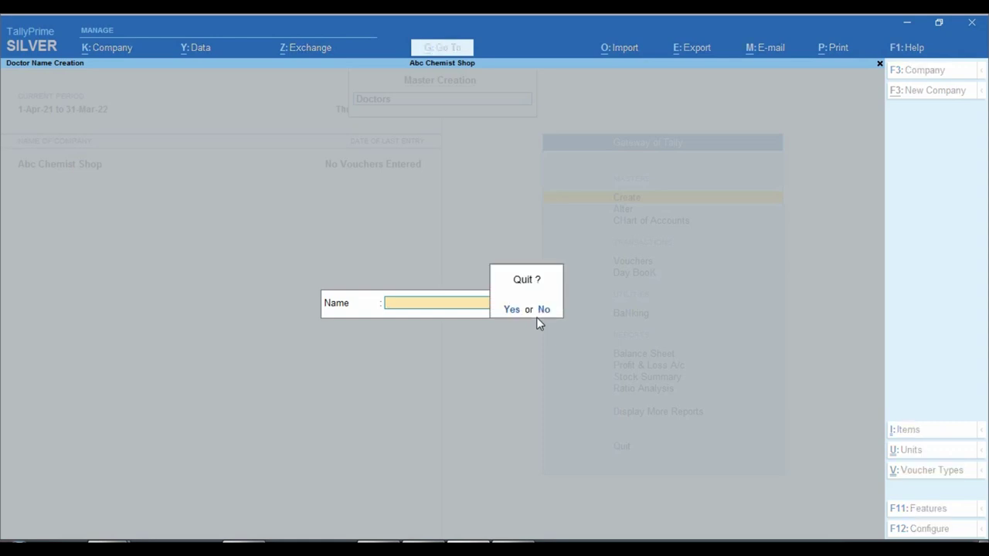
{"action": "key", "text": "Return"}
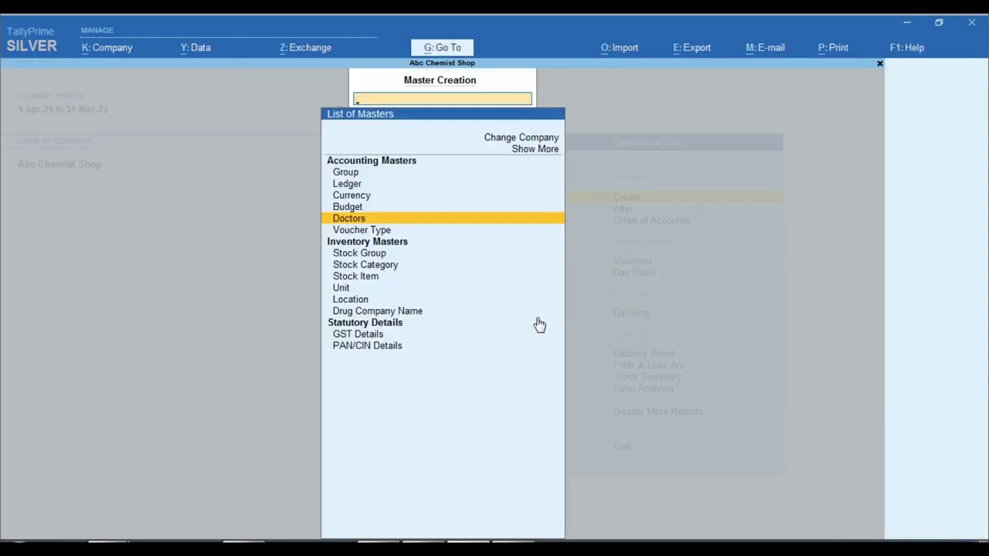
{"action": "key", "text": "Down"}
{"action": "key", "text": "Down"}
{"action": "key", "text": "Down"}
{"action": "key", "text": "Down"}
{"action": "key", "text": "Return"}
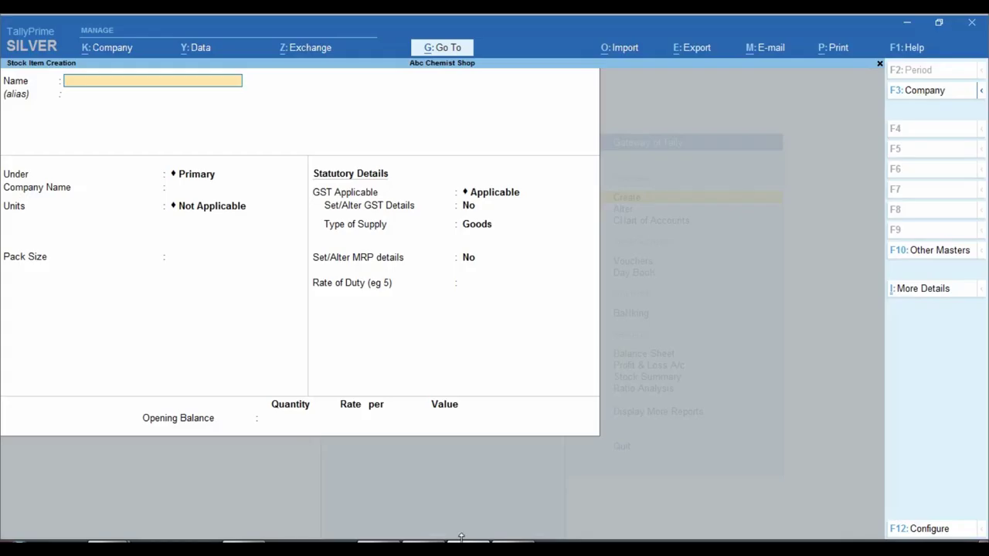
- Name the item Flmae, put it under a new Vishal Pharma group, with Vishal Pharma as company
{"action": "type", "text": "Flmae"}
{"action": "key", "text": "Return"}
{"action": "key", "text": "Return"}
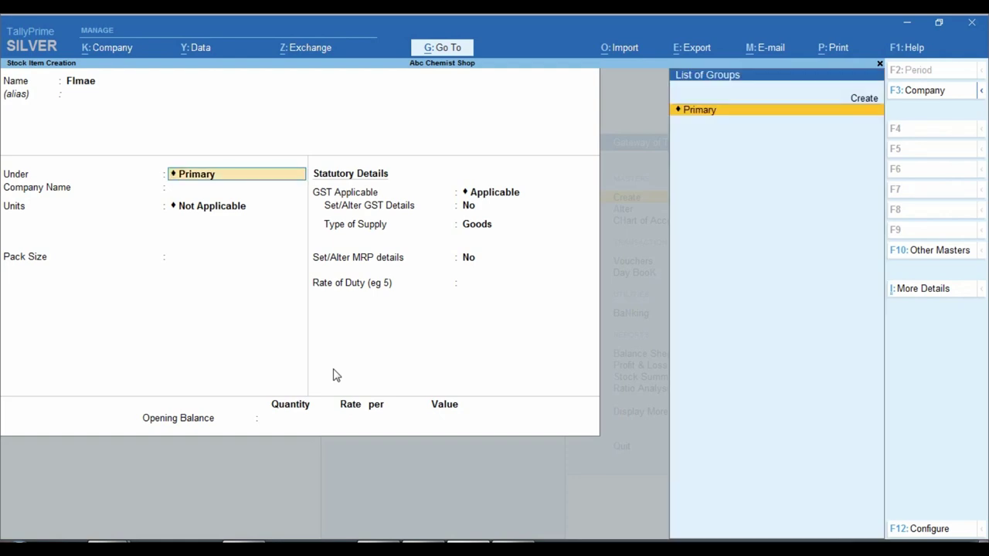
{"action": "key", "text": "alt+c"}
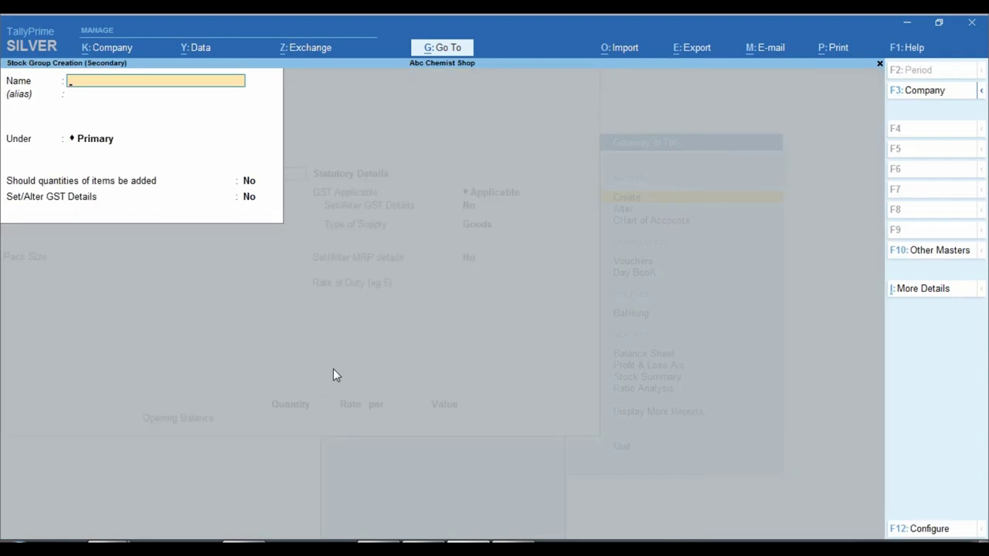
{"action": "type", "text": "Vishal Pharma"}
{"action": "key", "text": "Return"}
{"action": "key", "text": "Return"}
{"action": "key", "text": "Return"}
{"action": "key", "text": "Return"}
{"action": "key", "text": "Return"}
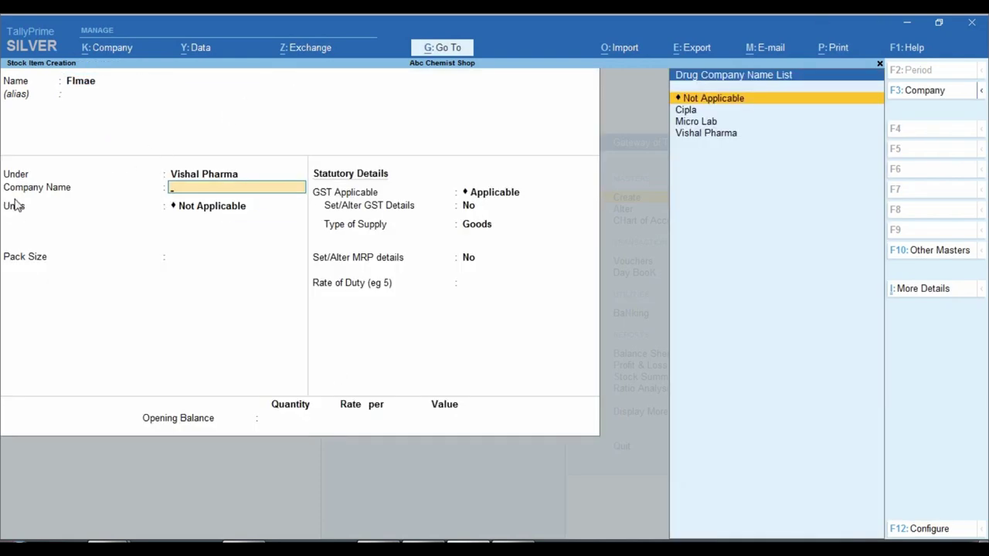
{"action": "key", "text": "ctrl"}
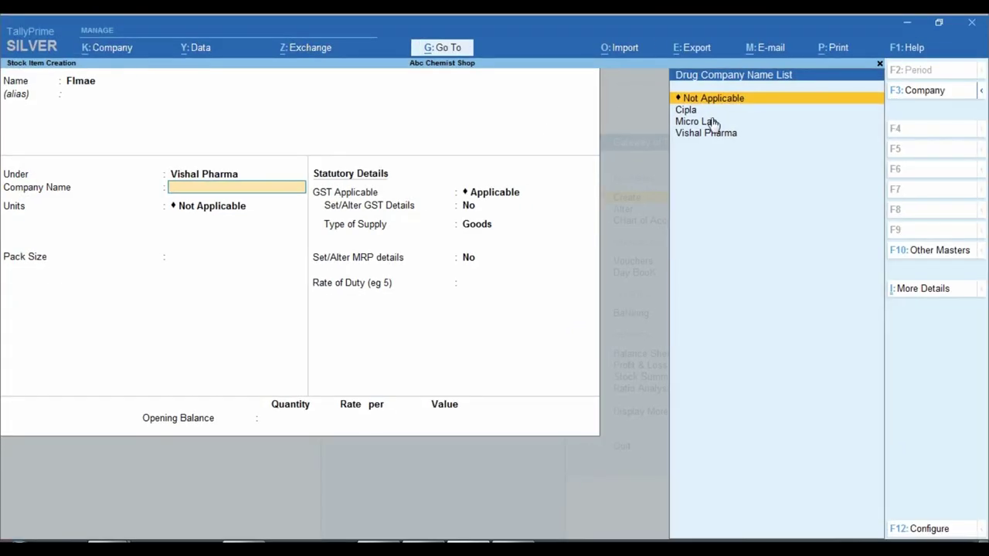
{"action": "key", "text": "ctrl"}
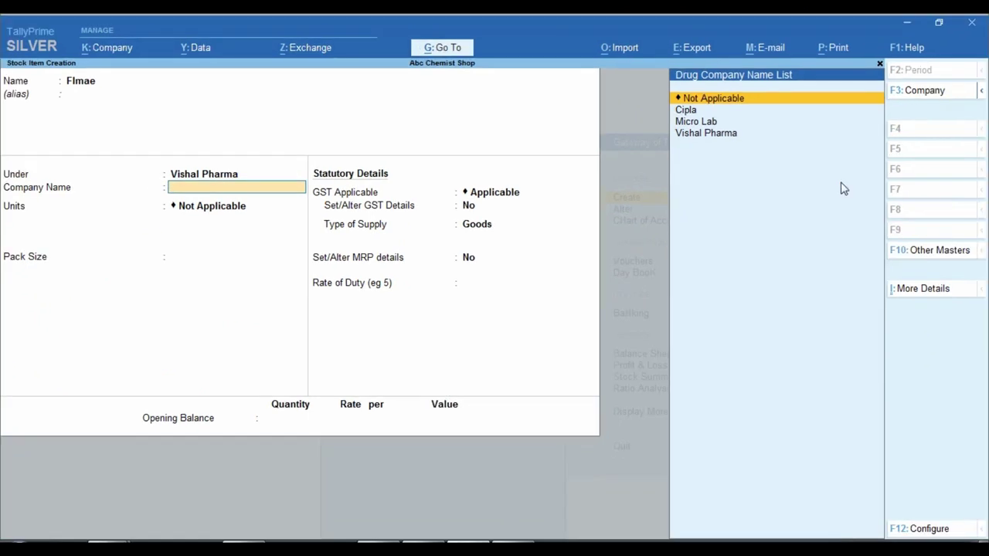
{"action": "key", "text": "Down"}
{"action": "key", "text": "Down"}
{"action": "key", "text": "Down"}
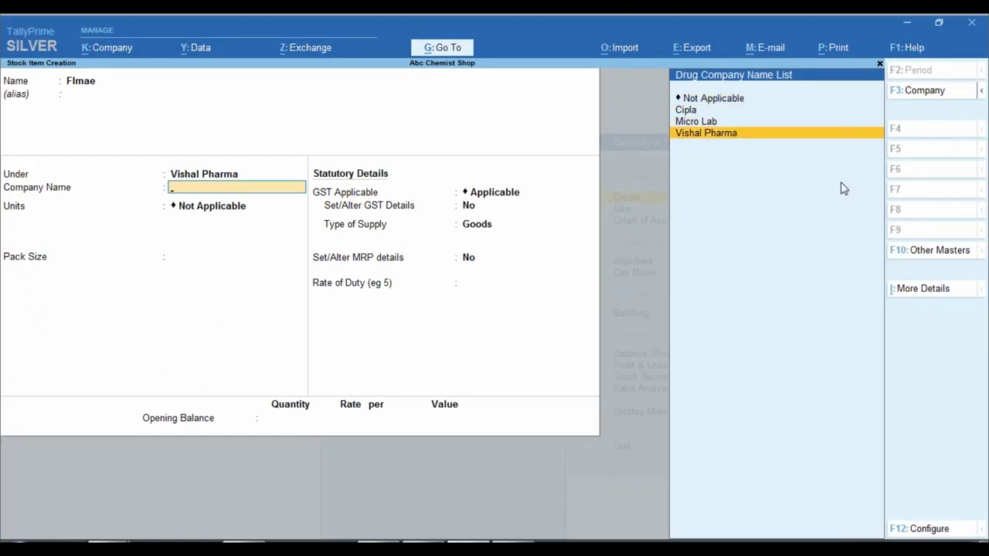
{"action": "key", "text": "Return"}
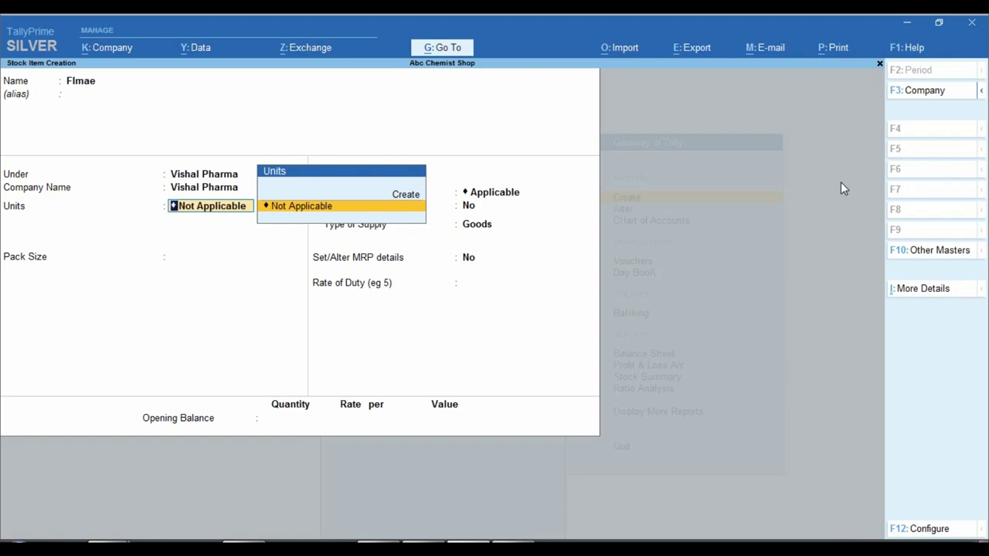
- Create a new unit with symbol strip and UQC TBS-TABLETS
{"action": "key", "text": "alt+c"}
{"action": "type", "text": "s"}
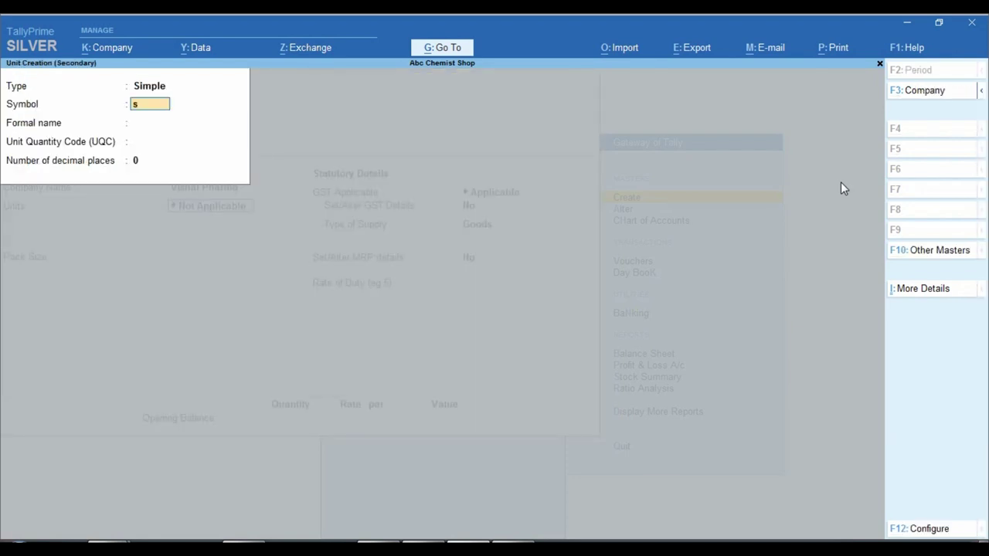
{"action": "type", "text": "trip"}
{"action": "key", "text": "Return"}
{"action": "key", "text": "Return"}
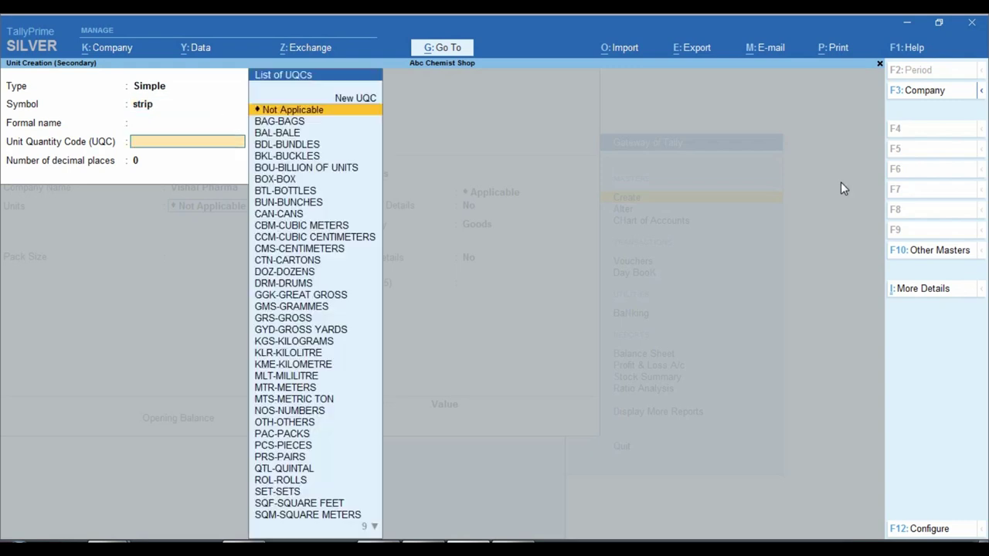
{"action": "type", "text": "ta"}
{"action": "key", "text": "Down"}
{"action": "key", "text": "Down"}
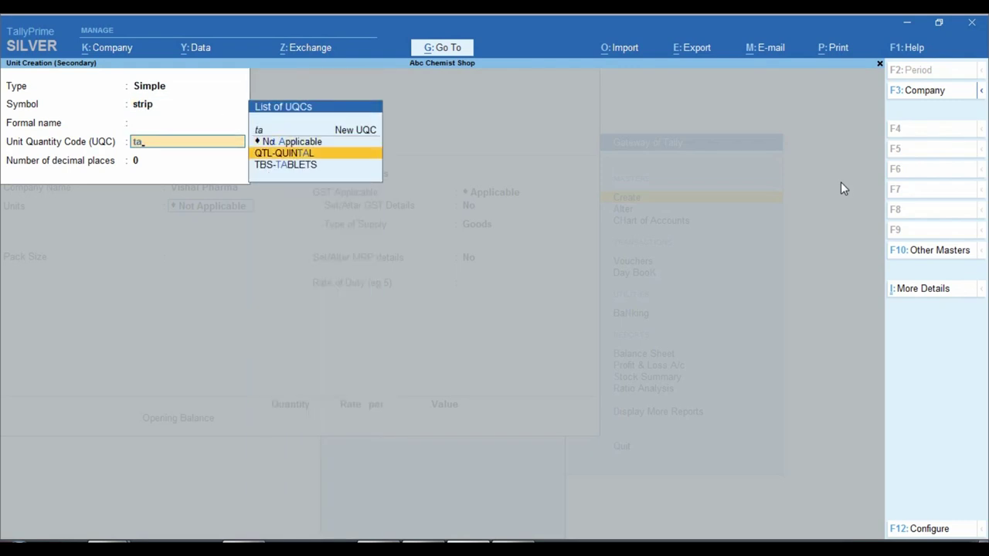
{"action": "key", "text": "Return"}
{"action": "key", "text": "Return"}
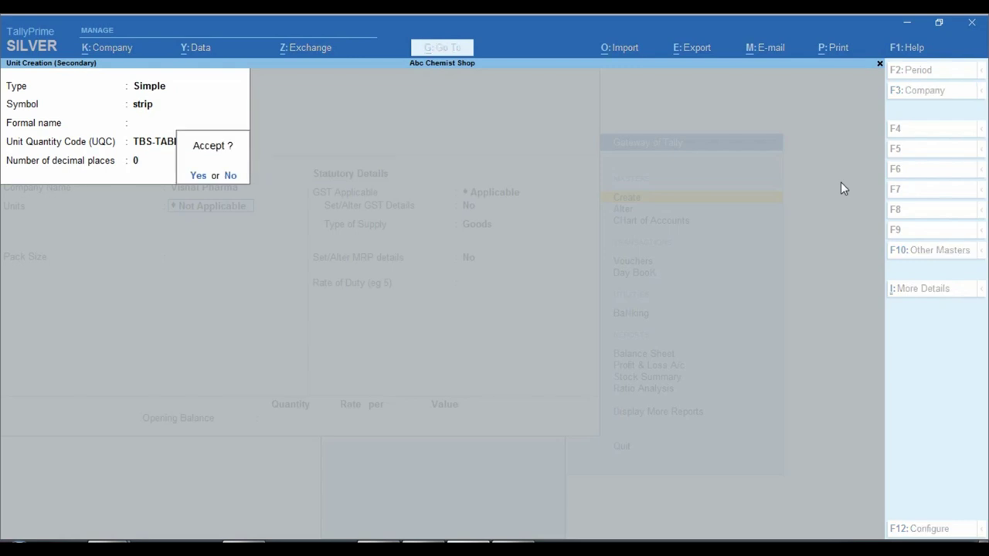
- Give the strip unit 2 decimal places, save it, and switch to the tablet strip photo
{"action": "key", "text": "Escape"}
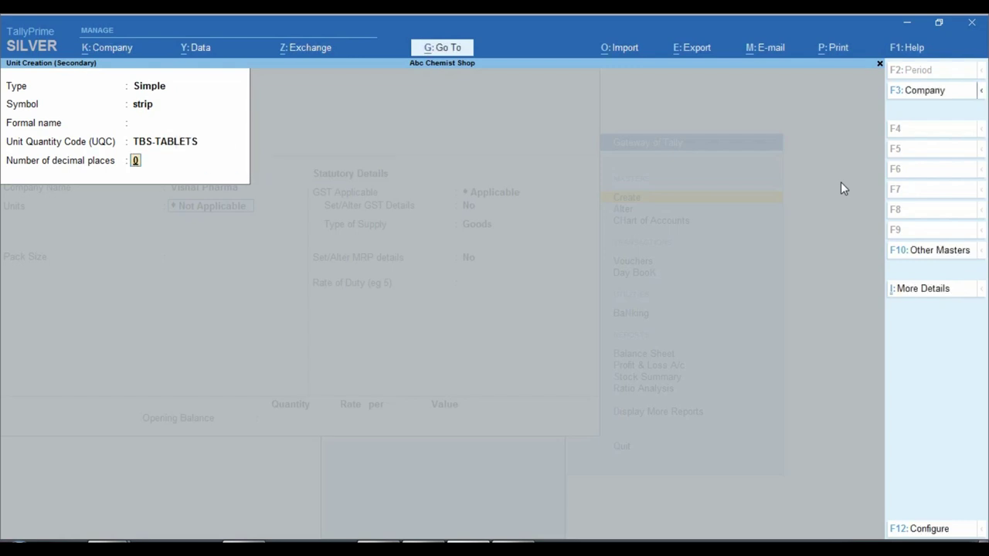
{"action": "type", "text": "2"}
{"action": "key", "text": "Return"}
{"action": "key", "text": "Return"}
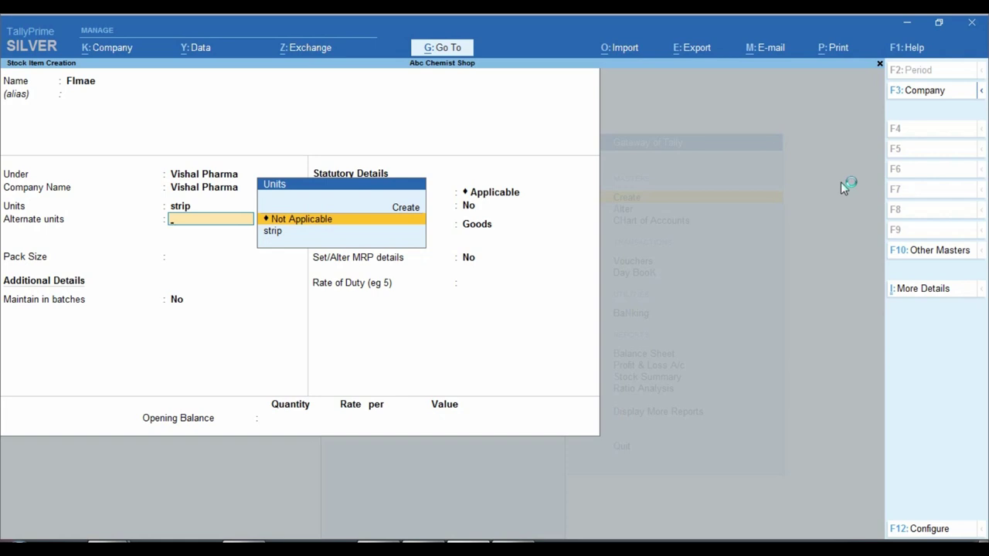
{"action": "key", "text": "Up"}
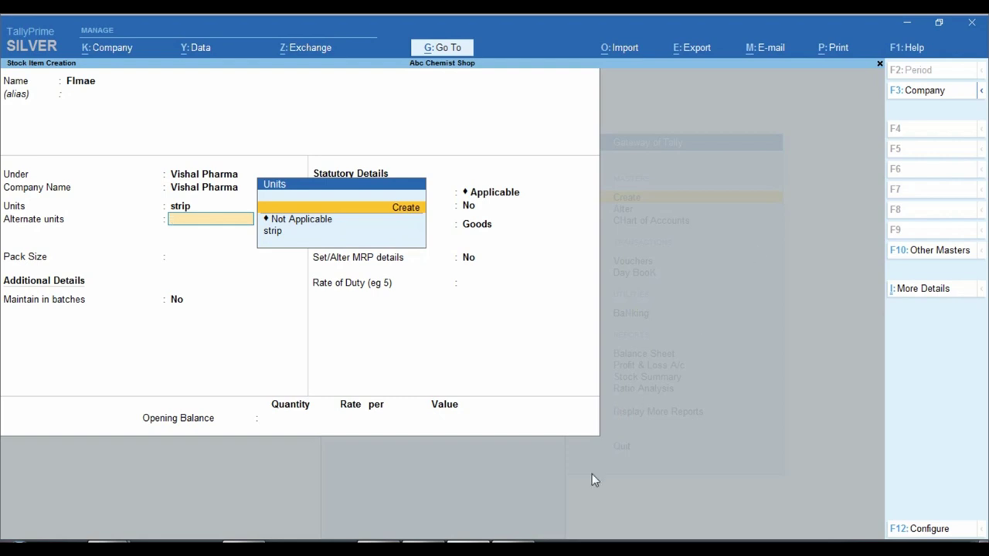
{"action": "key", "text": "alt+Tab"}
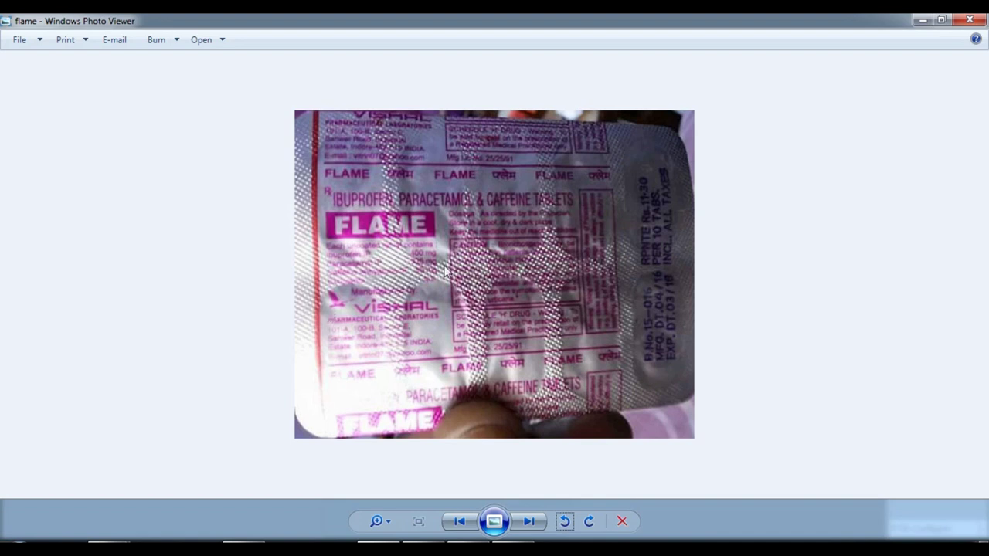
- Go back from the FLAME strip photo to TallyPrime's Flmae stock item form
{"action": "left_click", "coordinate": [458, 541]}
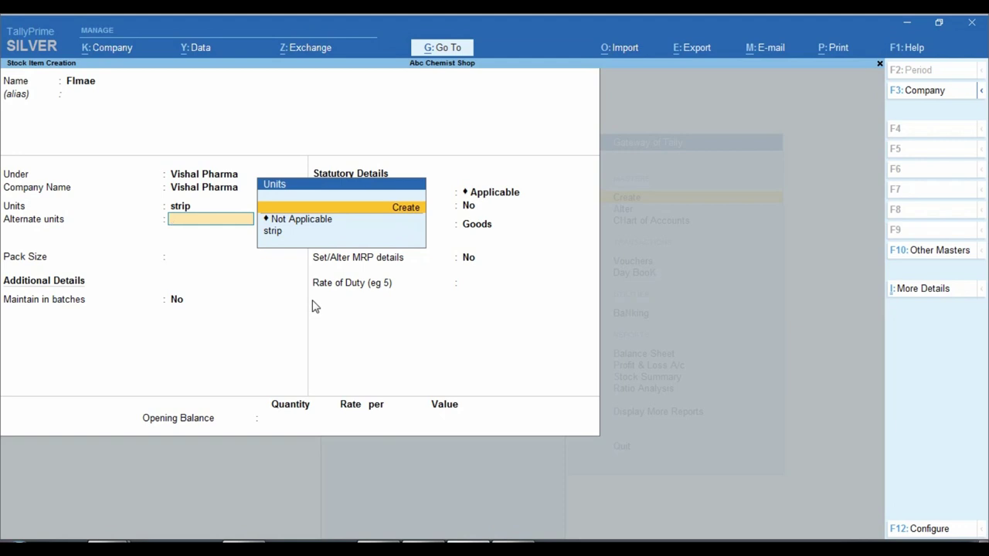
- Create alternate unit tab (UQC TBS-TABLETS) with conversion 10 tab = 1 strip
{"action": "key", "text": "Return"}
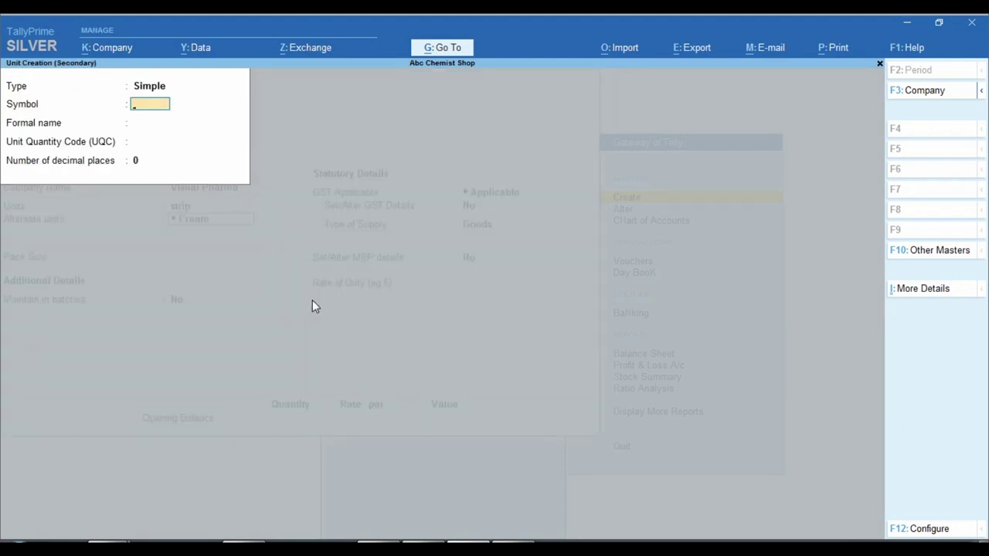
{"action": "type", "text": "tab"}
{"action": "key", "text": "Return"}
{"action": "key", "text": "Return"}
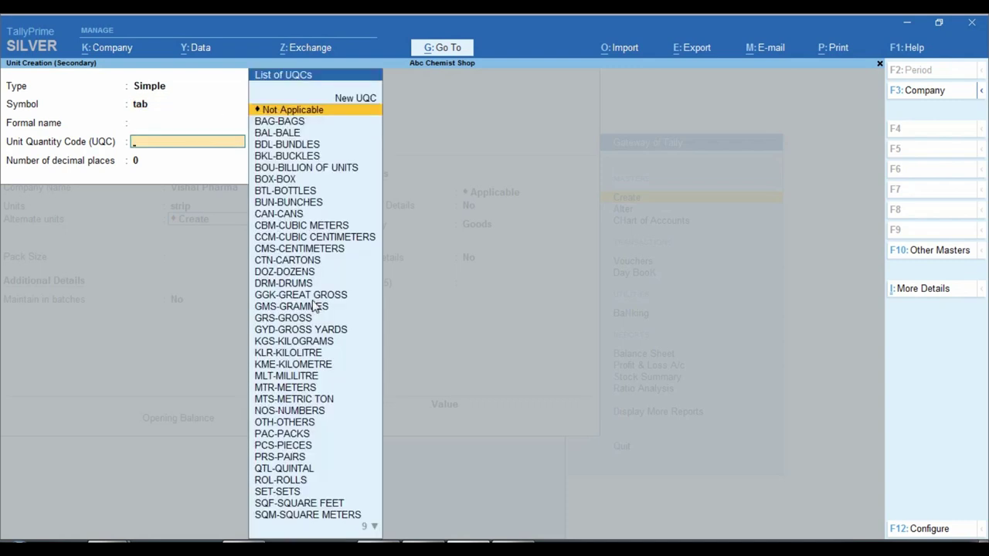
{"action": "type", "text": "tab"}
{"action": "key", "text": "Return"}
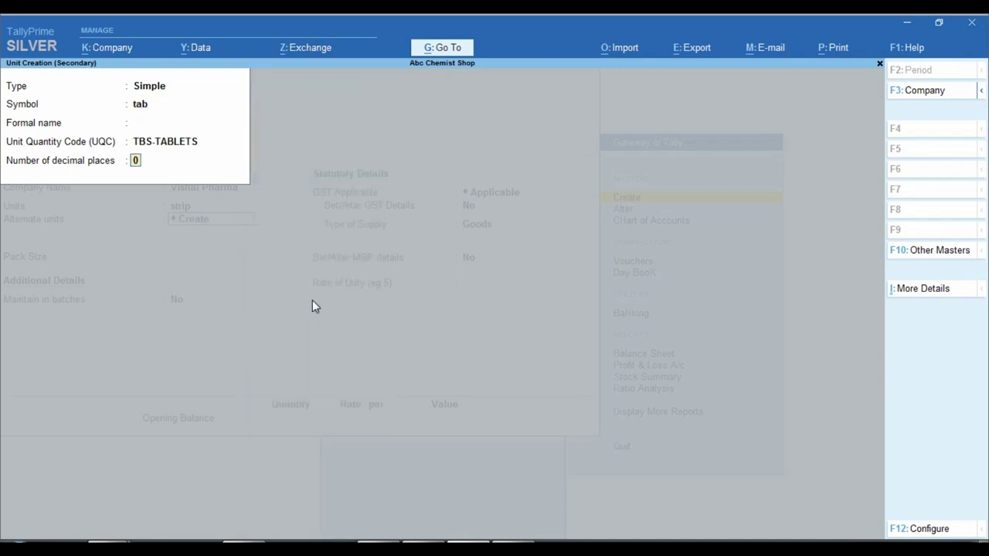
{"action": "key", "text": "Return"}
{"action": "key", "text": "Return"}
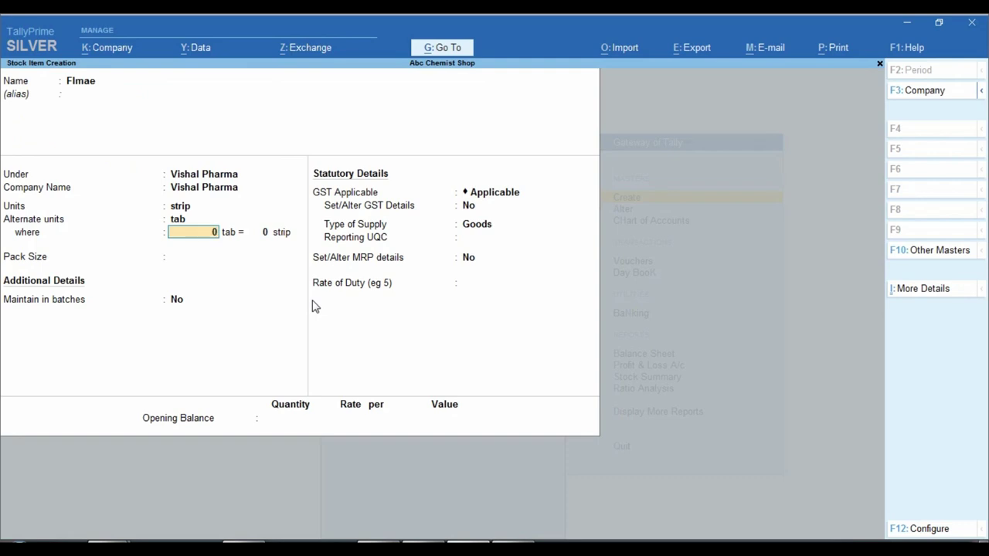
{"action": "type", "text": "10"}
{"action": "key", "text": "Return"}
{"action": "type", "text": "1"}
{"action": "key", "text": "Return"}
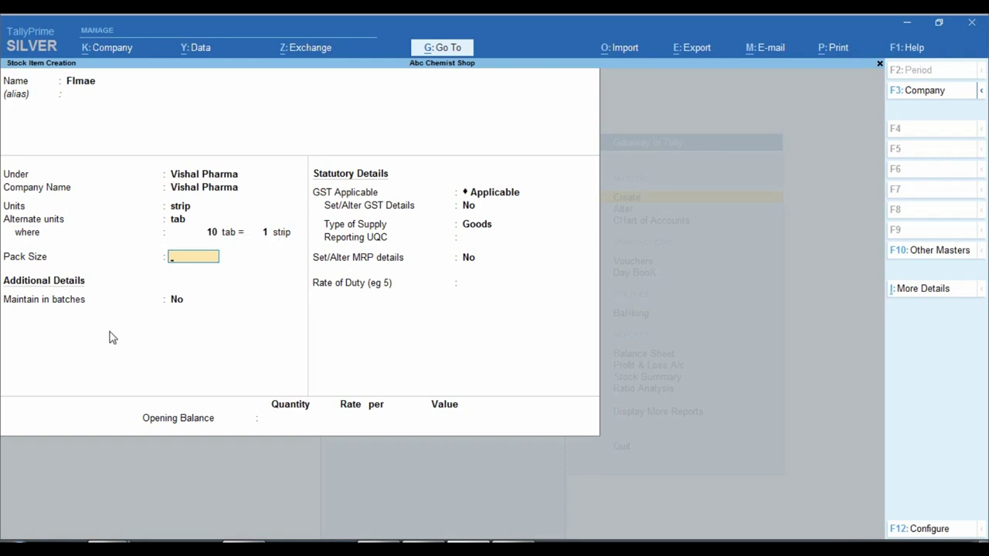
- Set pack size 1x10, enable batches, manufacturing and expiry dates, and open GST details
{"action": "type", "text": "1x10"}
{"action": "key", "text": "Return"}
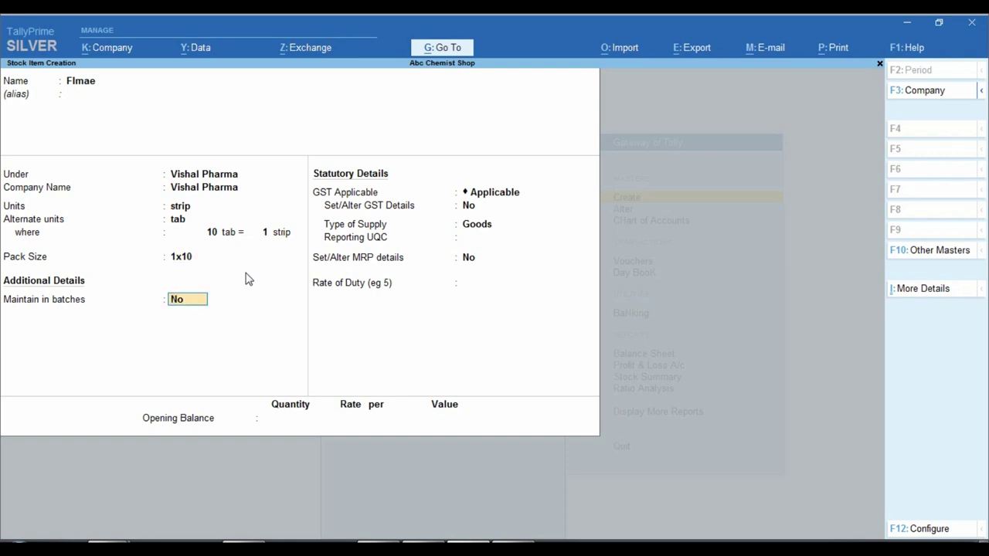
{"action": "key", "text": "y"}
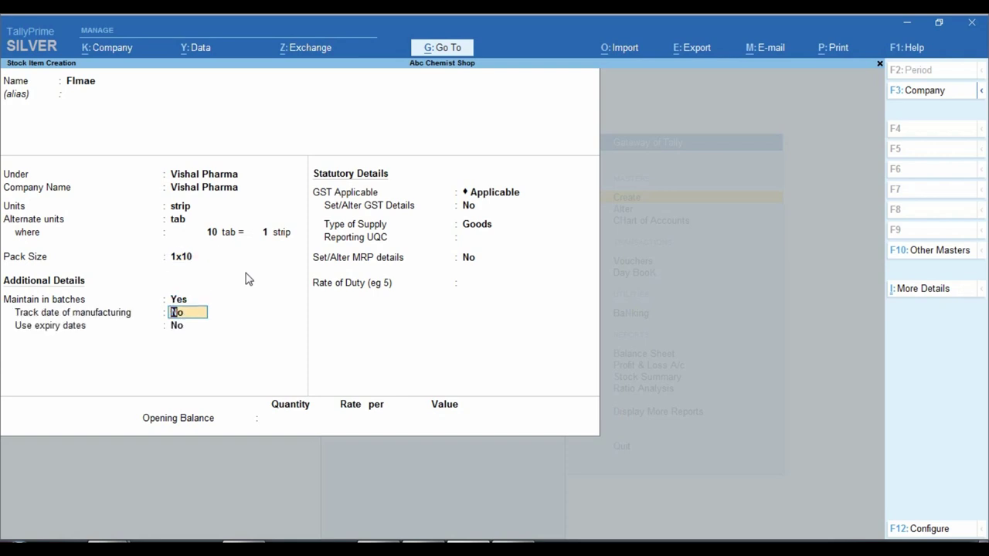
{"action": "type", "text": "y"}
{"action": "key", "text": "Return"}
{"action": "type", "text": "y"}
{"action": "key", "text": "Return"}
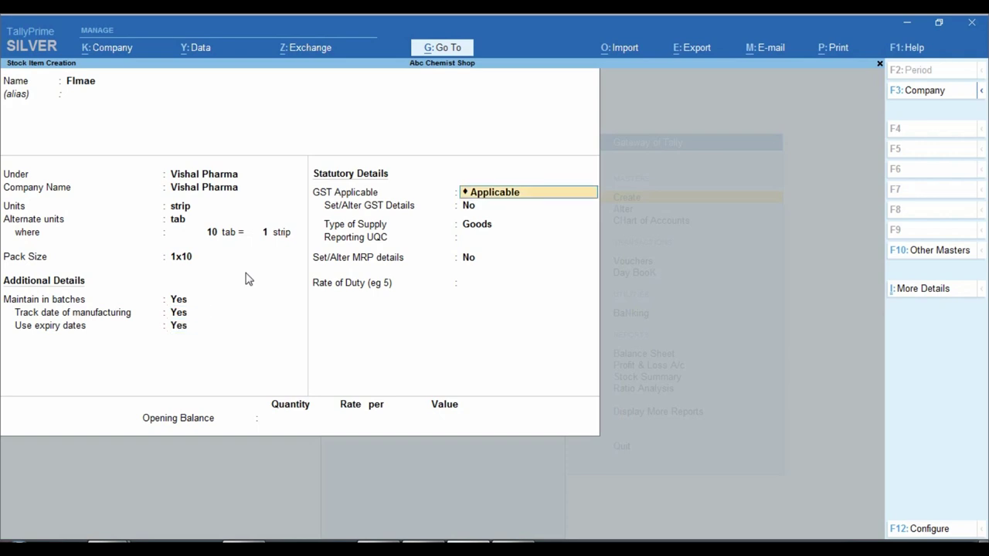
{"action": "key", "text": "Return"}
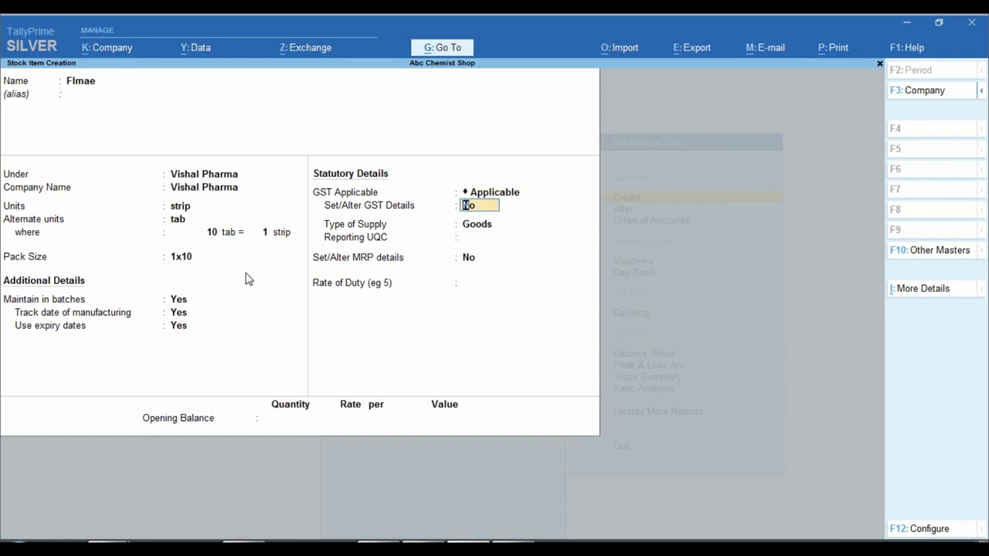
{"action": "type", "text": "y"}
{"action": "key", "text": "Return"}
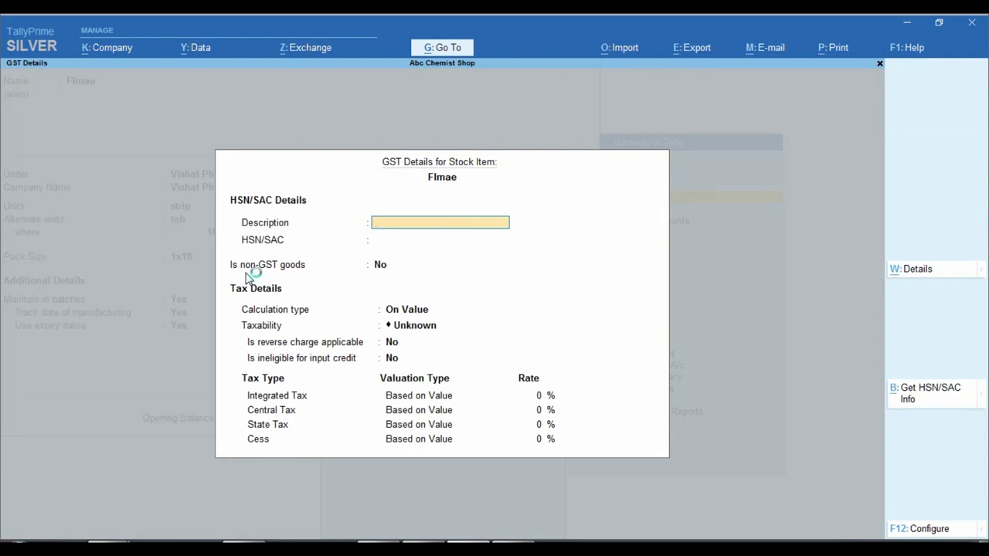
- Enter GST description Medicine, HSN/SAC 252414, taxability Taxable and a 12% tax rate
{"action": "type", "text": "Medicine"}
{"action": "key", "text": "Return"}
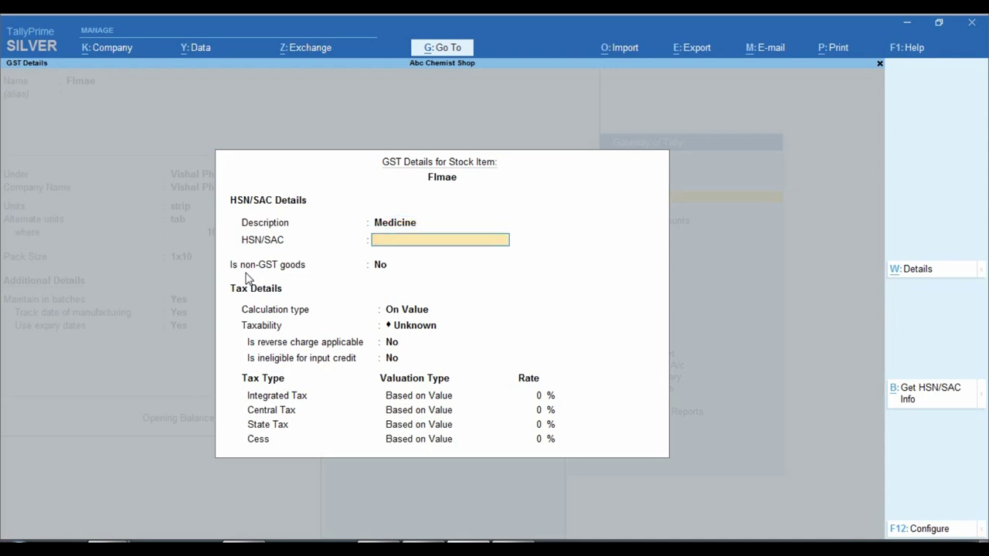
{"action": "type", "text": "252414"}
{"action": "key", "text": "Return"}
{"action": "key", "text": "Return"}
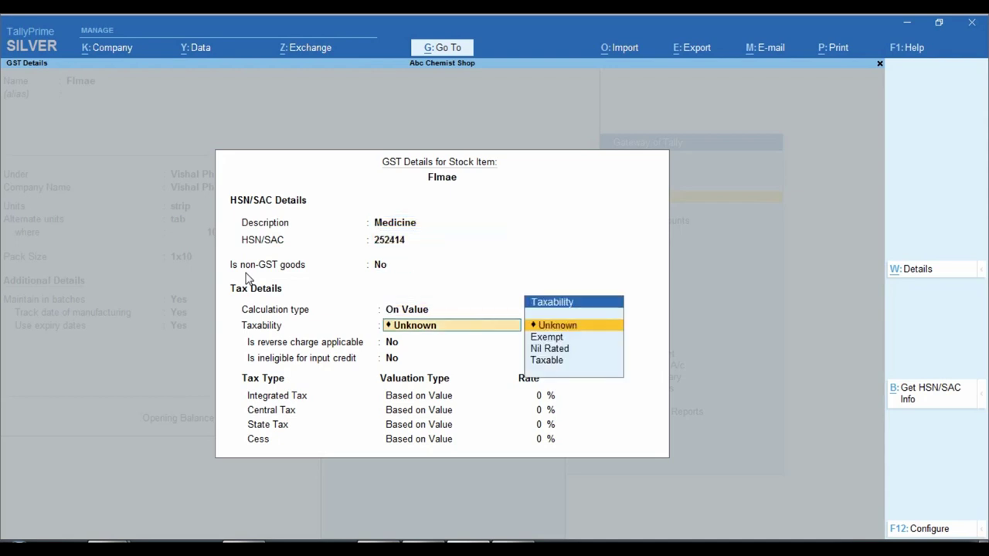
{"action": "key", "text": "Down"}
{"action": "key", "text": "Down"}
{"action": "key", "text": "Down"}
{"action": "key", "text": "Return"}
{"action": "key", "text": "Return"}
{"action": "key", "text": "Return"}
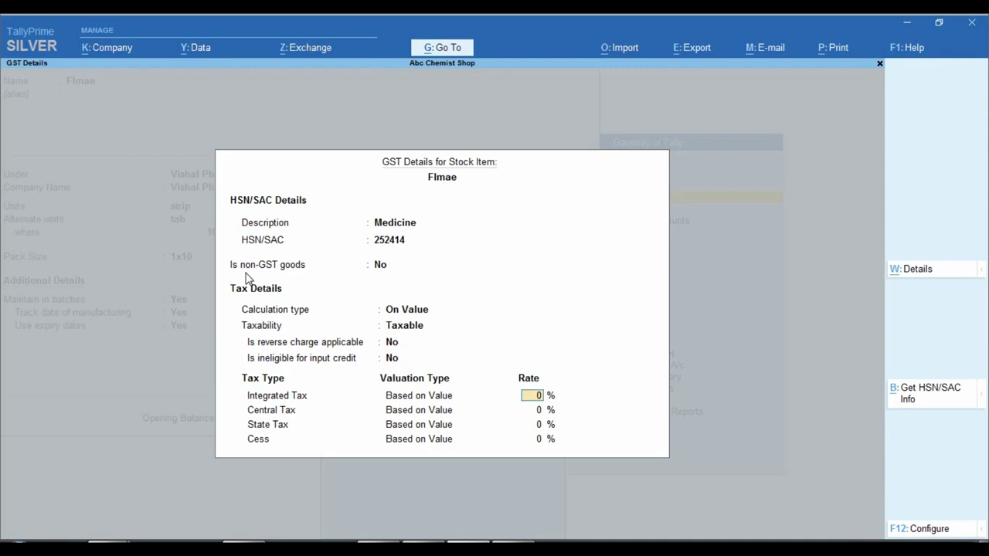
{"action": "type", "text": "12"}
{"action": "key", "text": "Return"}
{"action": "key", "text": "Return"}
{"action": "key", "text": "Return"}
{"action": "key", "text": "Return"}
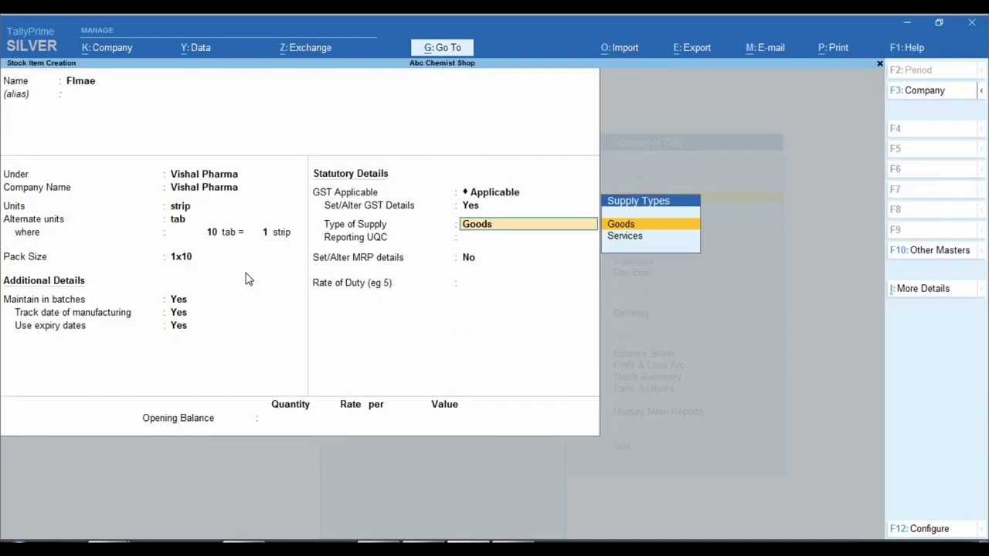
- Set supply type Goods and reporting UQC TBS-TABLETS for Flmae
{"action": "key", "text": "Return"}
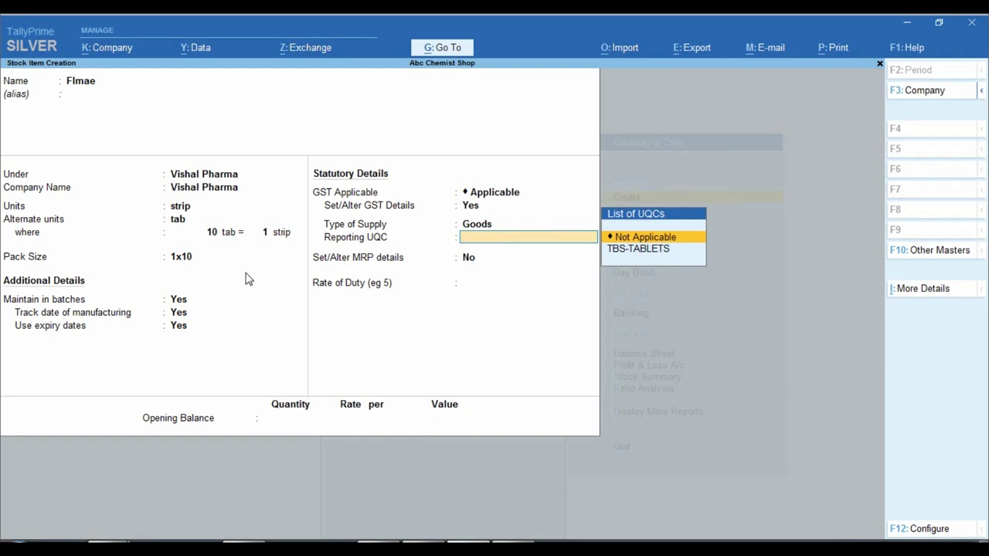
{"action": "key", "text": "Down"}
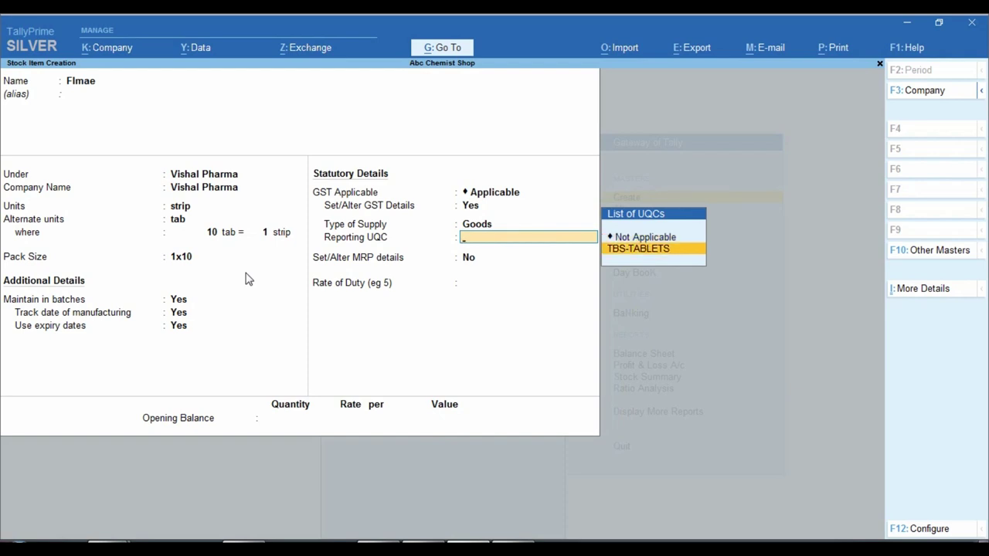
{"action": "key", "text": "Return"}
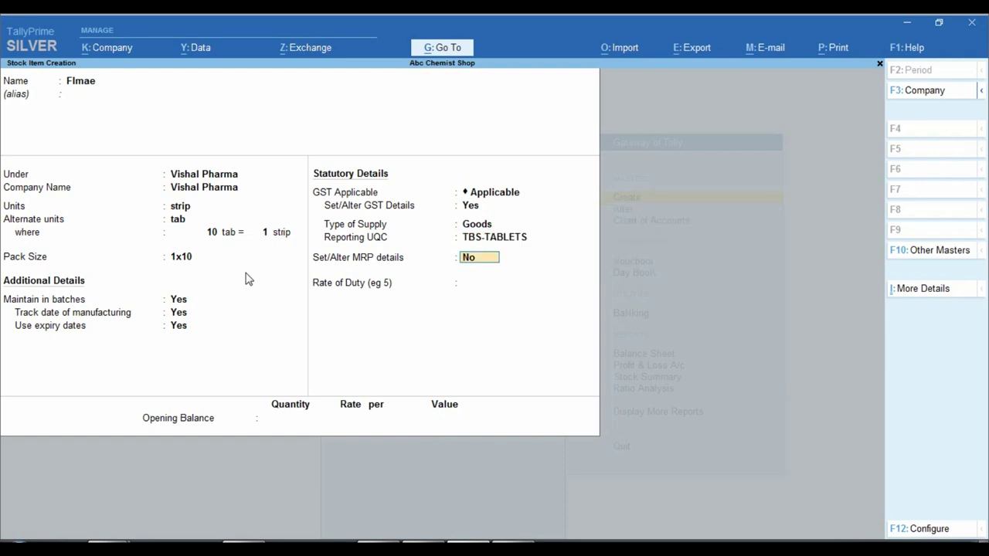
- Turn on MRP details allowing MRP modification in vouchers, and save the item
{"action": "key", "text": "ctrl"}
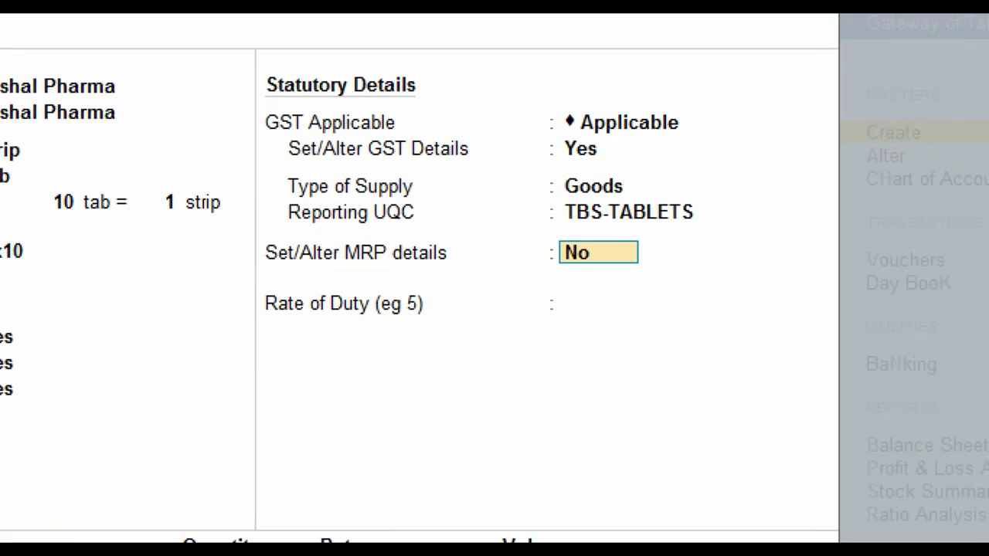
{"action": "type", "text": "y"}
{"action": "key", "text": "Return"}
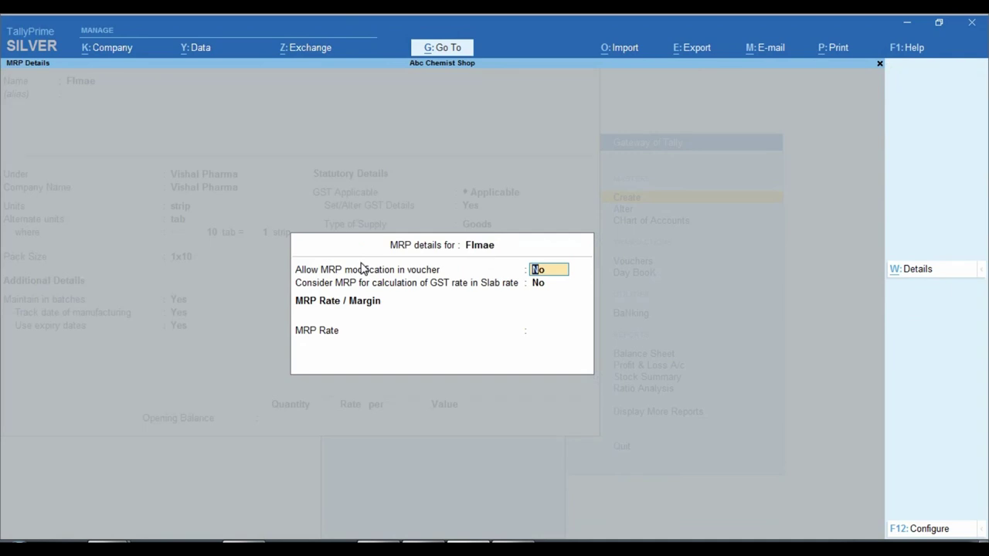
{"action": "key", "text": "ctrl"}
{"action": "type", "text": "y"}
{"action": "key", "text": "Return"}
{"action": "key", "text": "Return"}
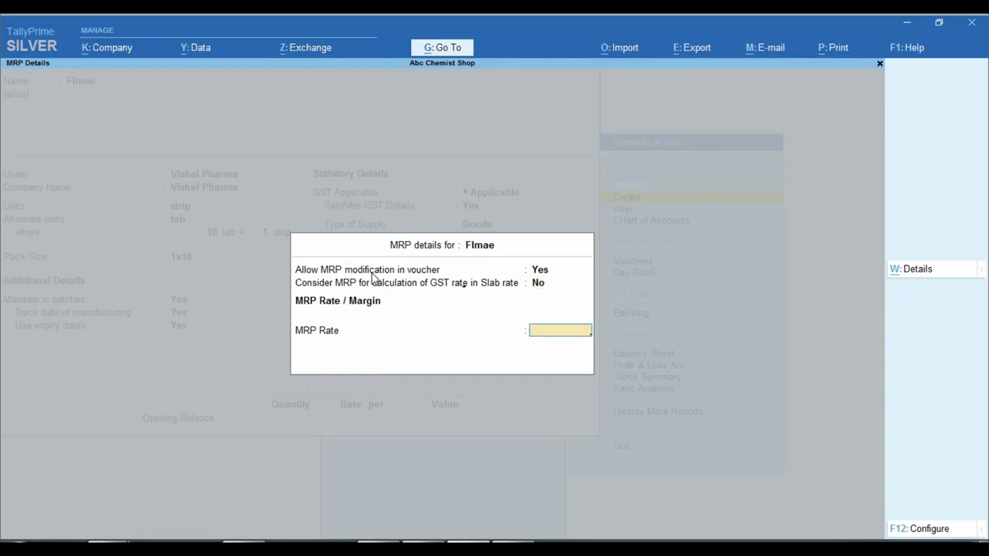
{"action": "key", "text": "Return"}
{"action": "key", "text": "Return"}
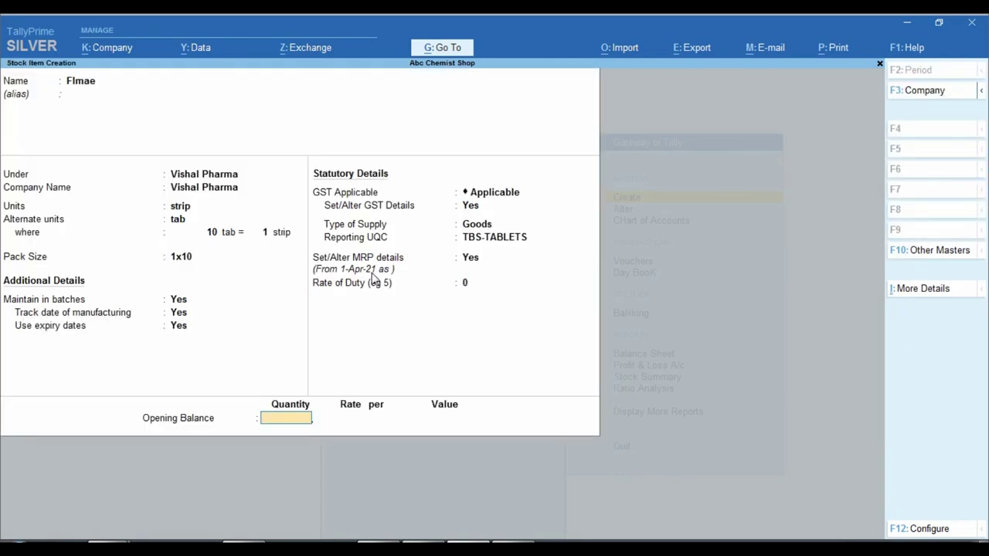
{"action": "key", "text": "Return"}
{"action": "key", "text": "Return"}
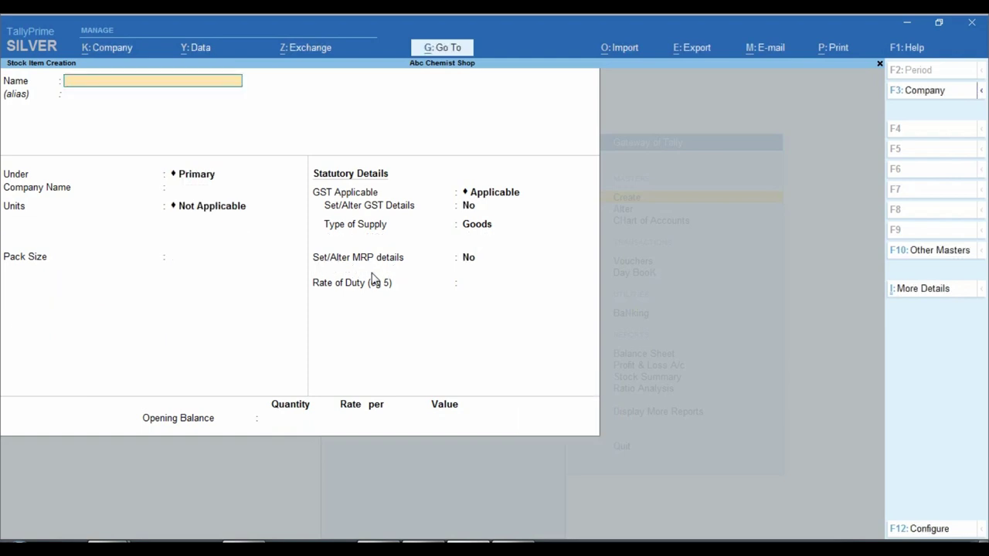
- Close the blank Stock Item Creation form left after saving Flmae
{"action": "key", "text": "Escape"}
{"action": "key", "text": "Escape"}
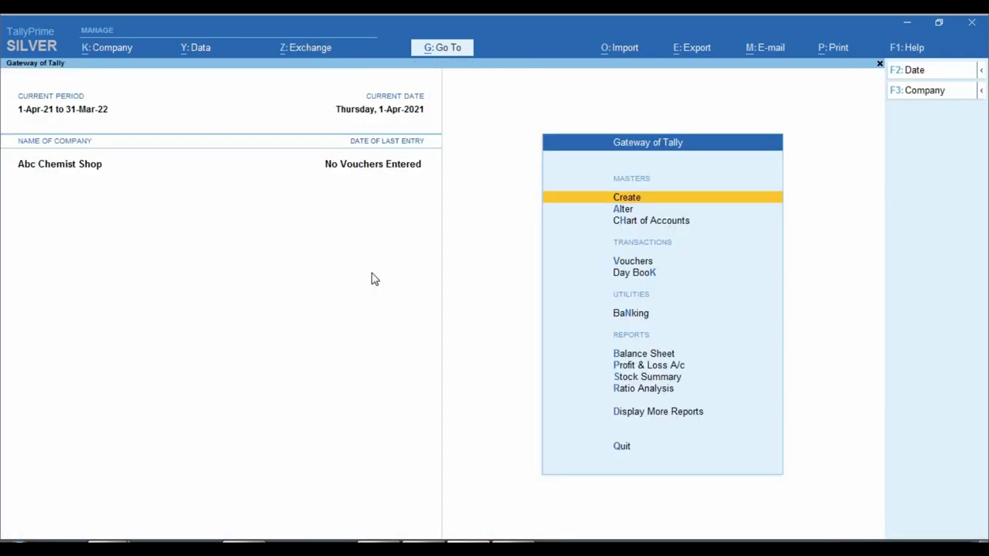
- Open a new Ledger creation form from the list of masters
{"action": "key", "text": "Down"}
{"action": "key", "text": "Up"}
{"action": "key", "text": "Return"}
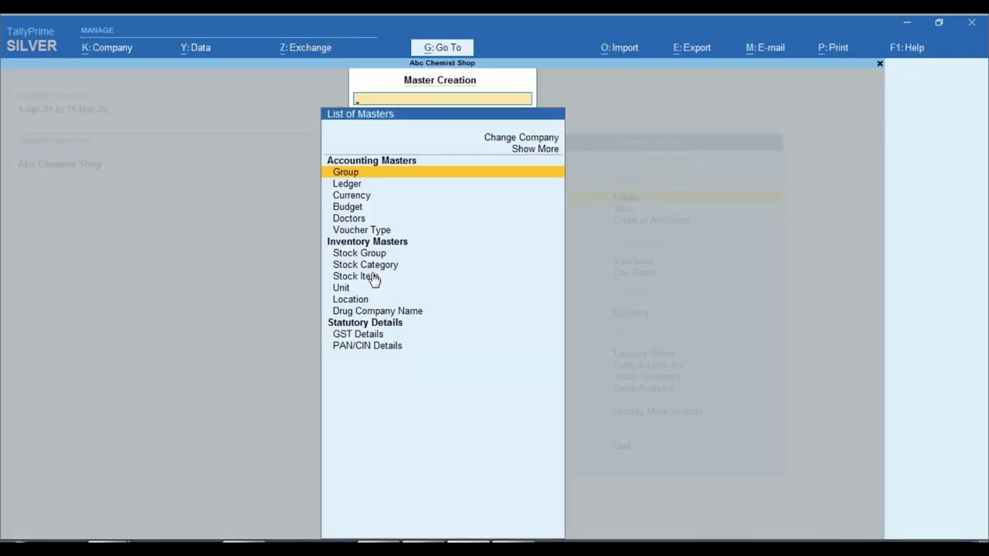
{"action": "key", "text": "Down"}
{"action": "key", "text": "Return"}
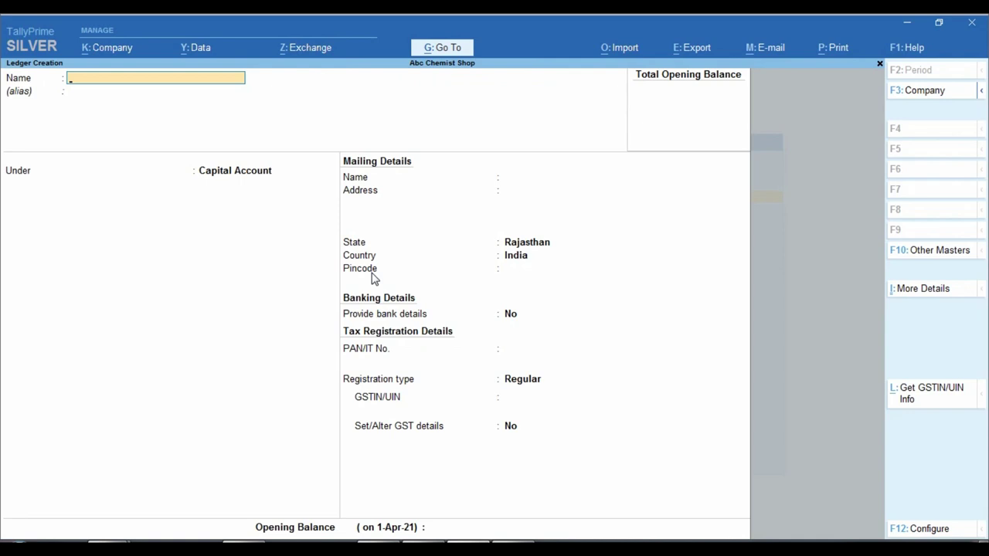
- Name the ledger Ram Medical Store under Sundry Debtors, keeping bill-by-bill on
{"action": "type", "text": "Ram Medical Store"}
{"action": "key", "text": "Return"}
{"action": "key", "text": "Return"}
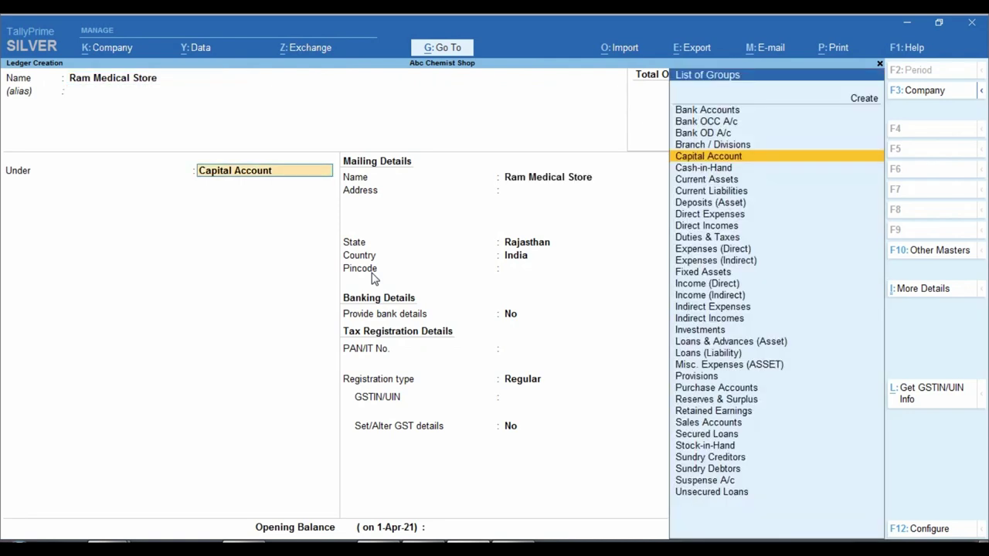
{"action": "type", "text": "Sund"}
{"action": "key", "text": "Down"}
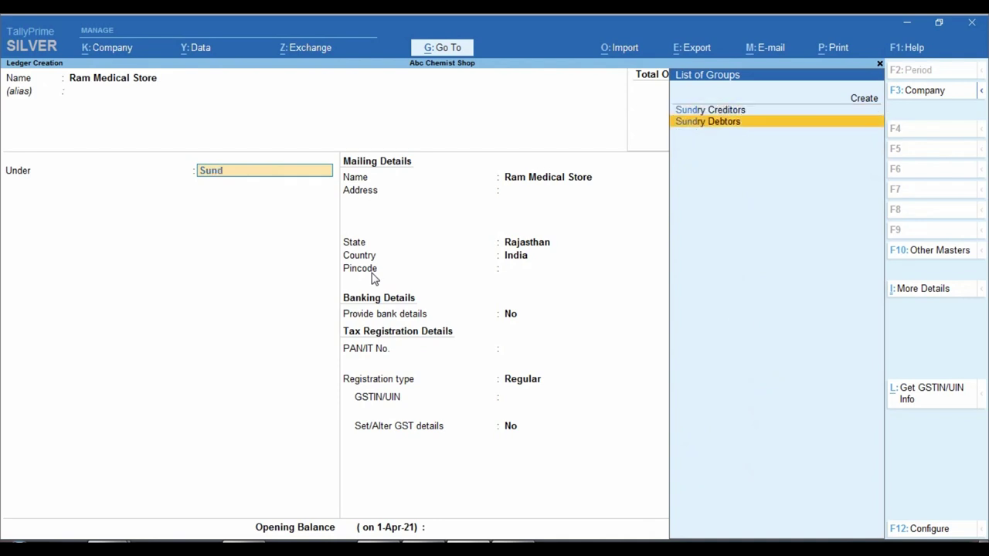
{"action": "key", "text": "Return"}
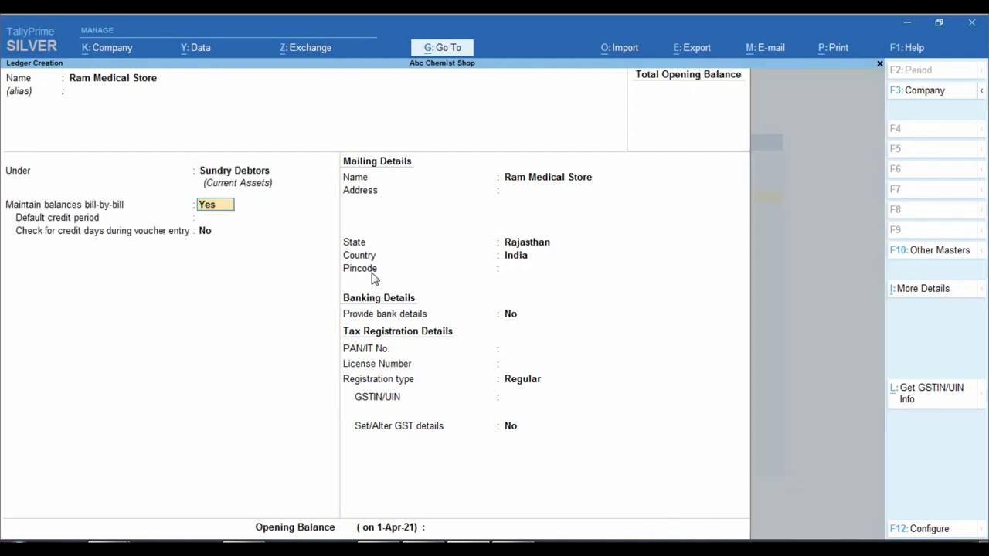
{"action": "key", "text": "Return"}
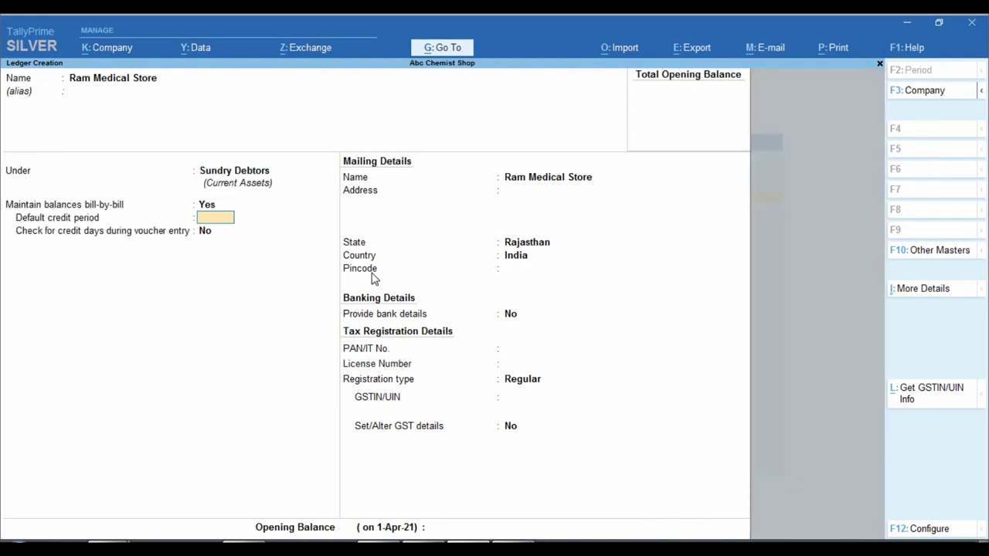
{"action": "key", "text": "Return"}
{"action": "key", "text": "Return"}
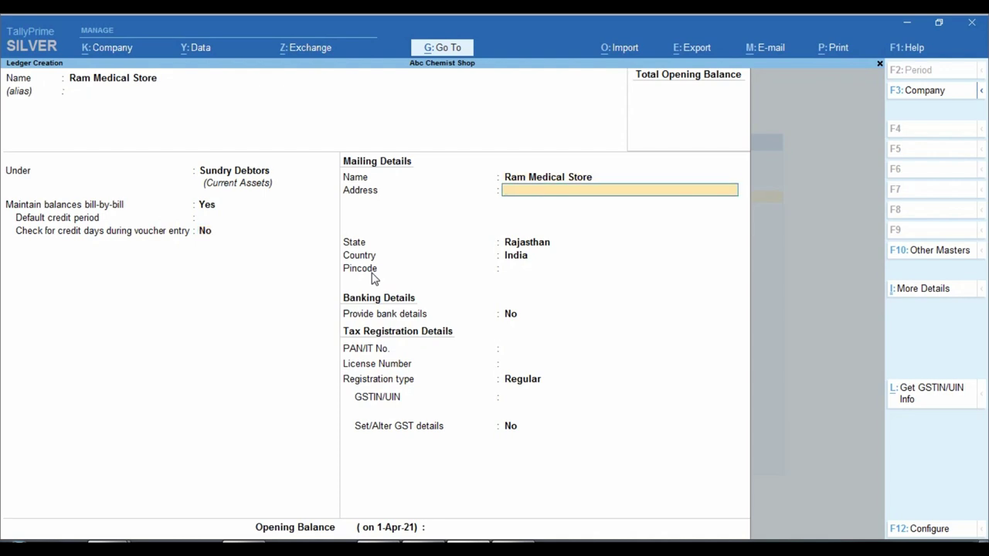
- Enter address Raisinghnagar, state Rajasthan, the drug licence number and Regular registration
{"action": "type", "text": "Raisinghnagar"}
{"action": "key", "text": "Return"}
{"action": "key", "text": "Return"}
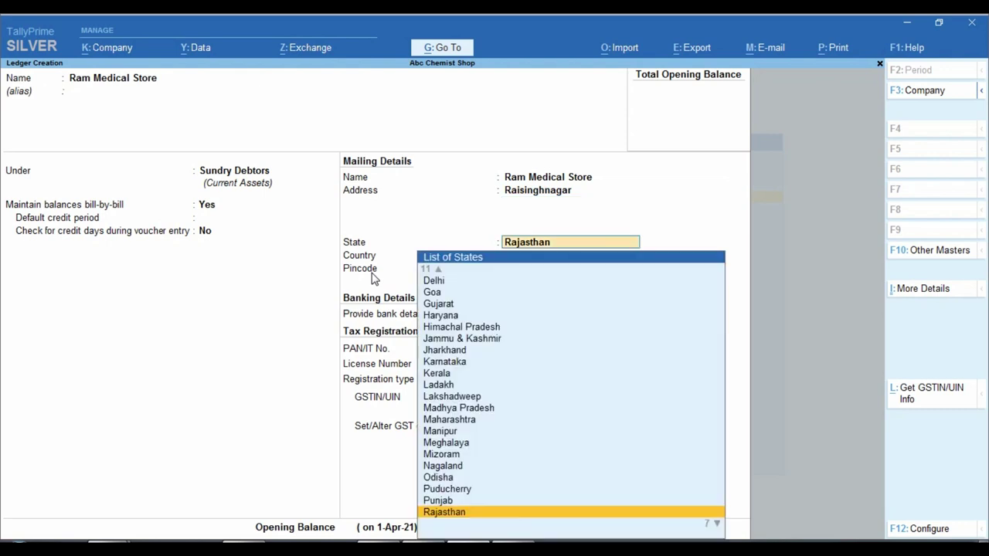
{"action": "key", "text": "Return"}
{"action": "key", "text": "Return"}
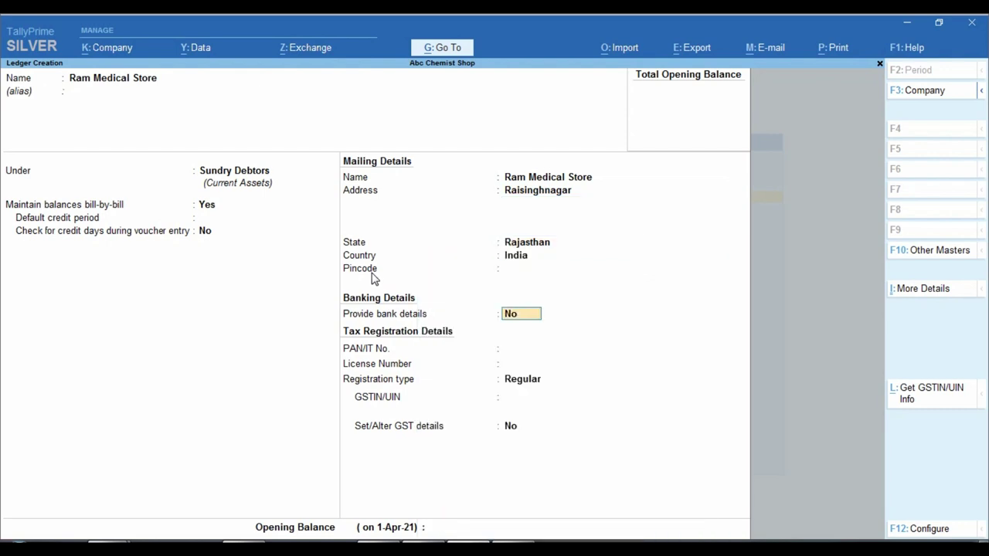
{"action": "key", "text": "Return"}
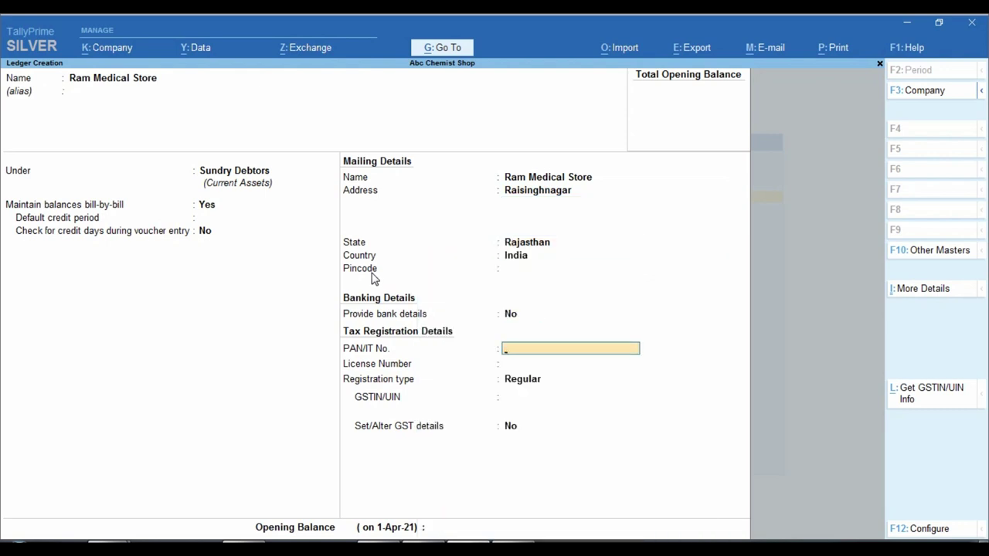
{"action": "key", "text": "Return"}
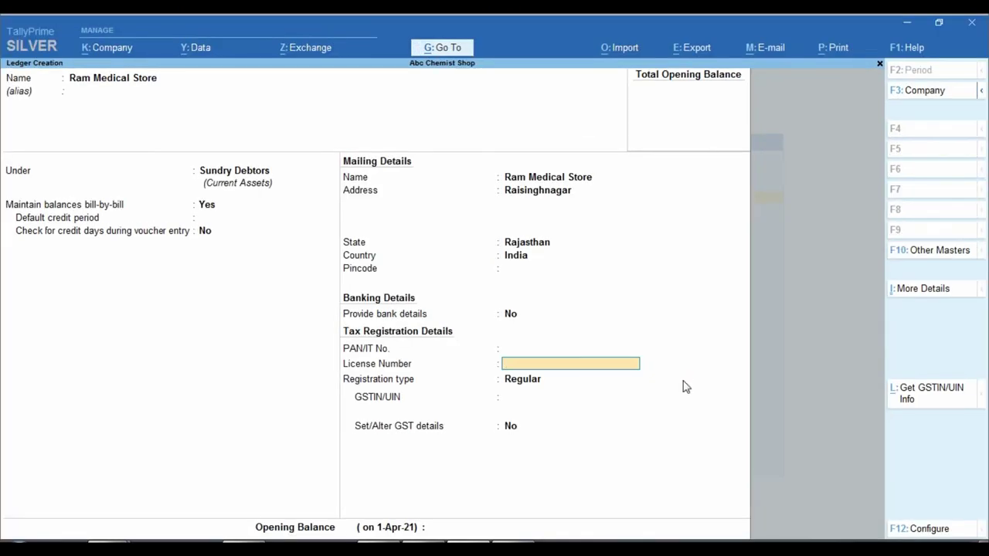
{"action": "type", "text": "DL/26521"}
{"action": "key", "text": "Return"}
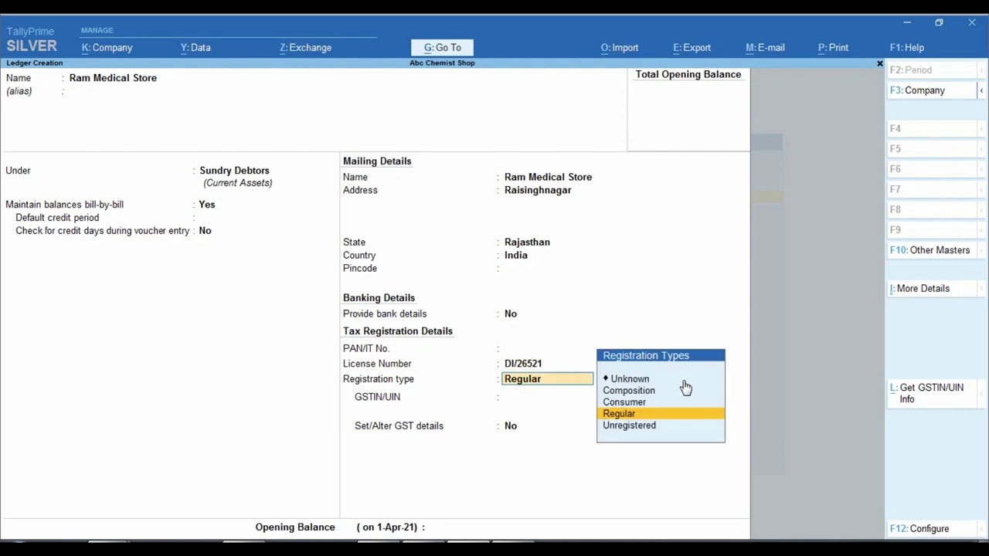
{"action": "key", "text": "Return"}
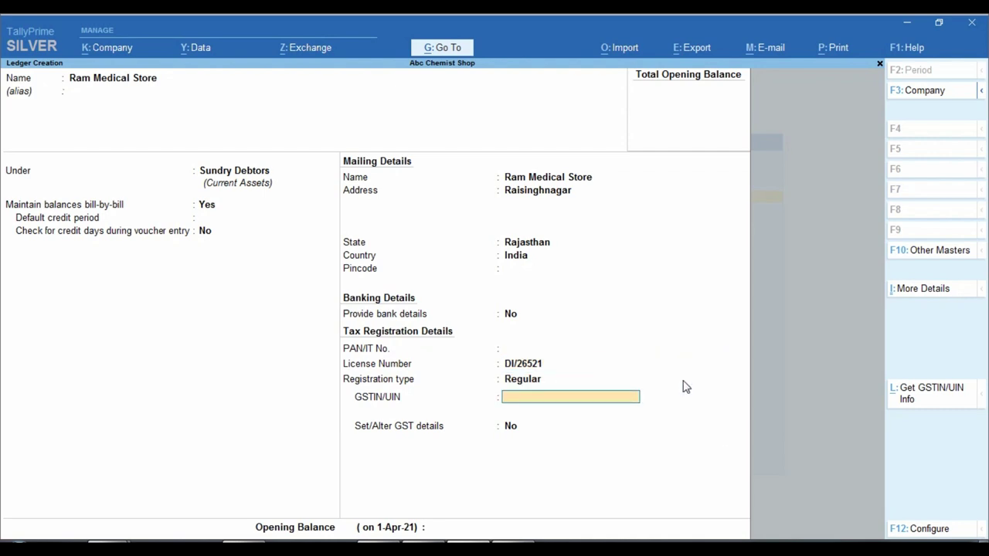
{"action": "key", "text": "Return"}
{"action": "key", "text": "Return"}
{"action": "key", "text": "Return"}
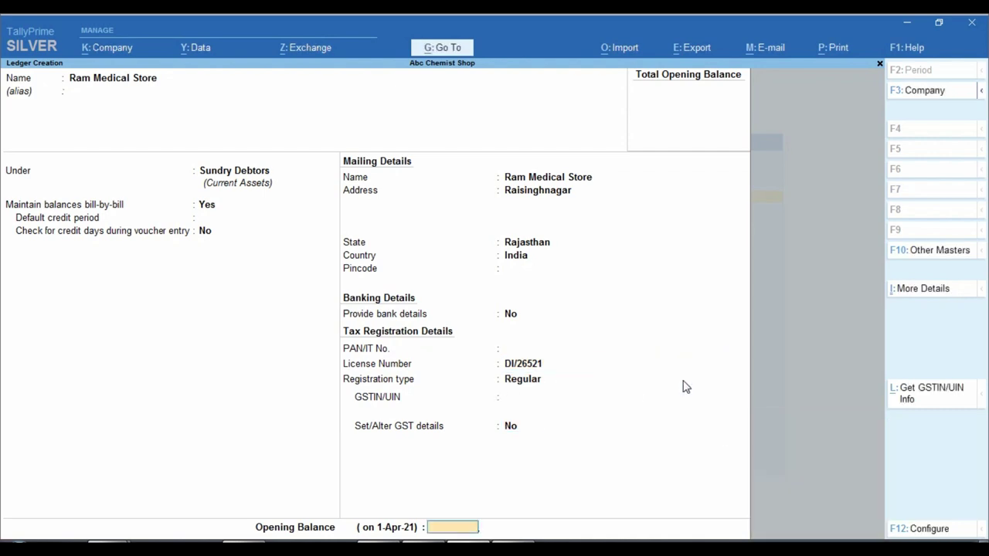
{"action": "key", "text": "Return"}
{"action": "key", "text": "Return"}
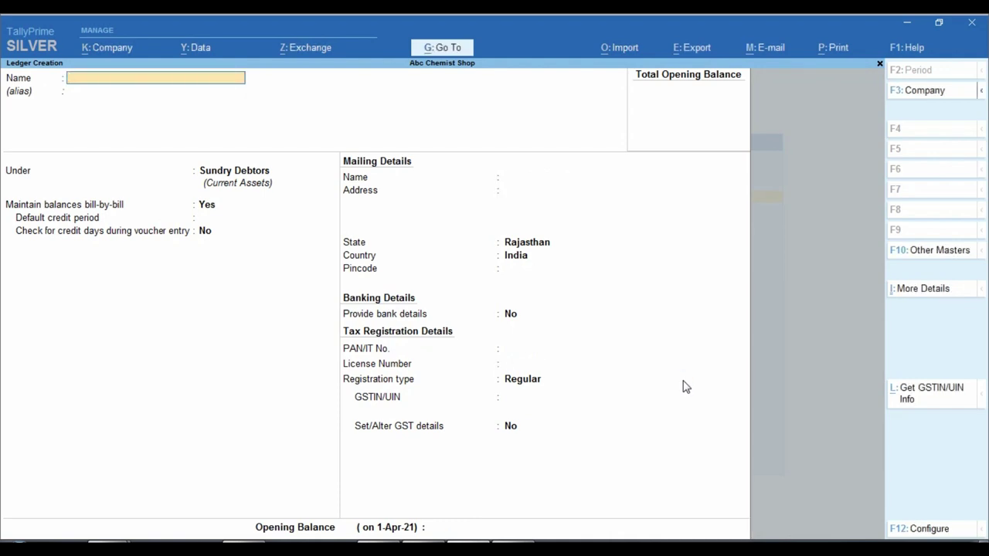
- Create ledger Medicine Sale Gst 12% under Sales Accounts, type Not Applicable, supply Goods
{"action": "type", "text": "Medic"}
{"action": "key", "text": "BackSpace"}
{"action": "type", "text": "cine Sale Gst"}
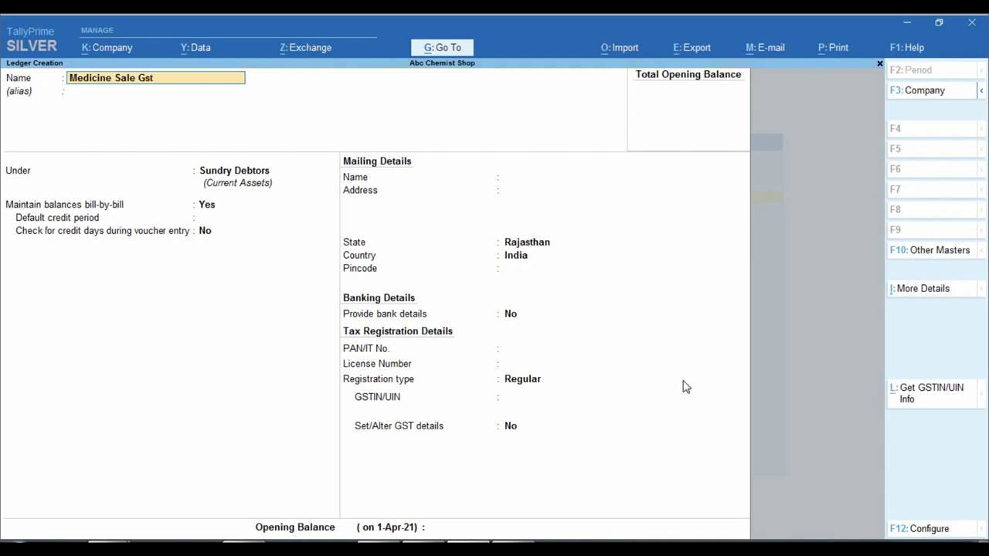
{"action": "type", "text": " 12%"}
{"action": "key", "text": "Return"}
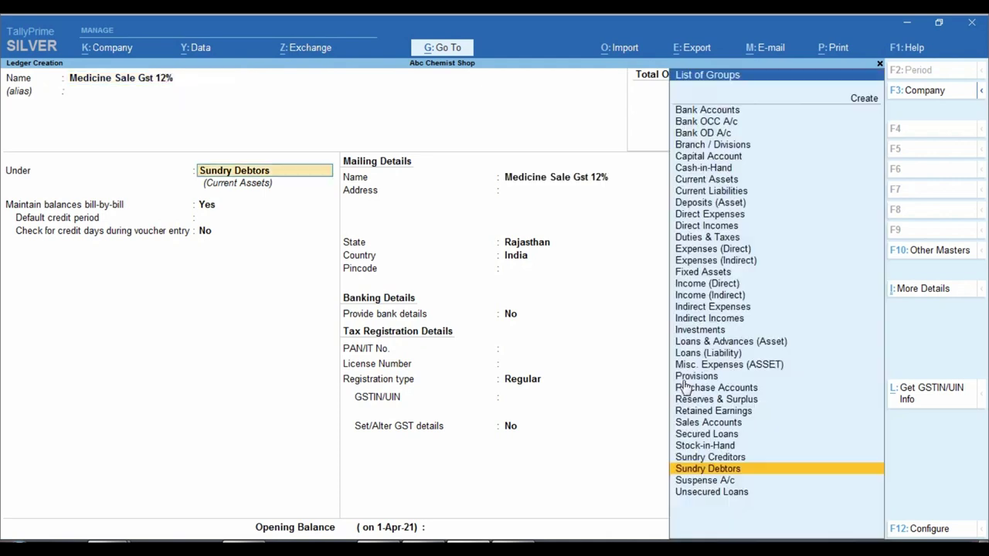
{"action": "type", "text": "Sal"}
{"action": "key", "text": "Return"}
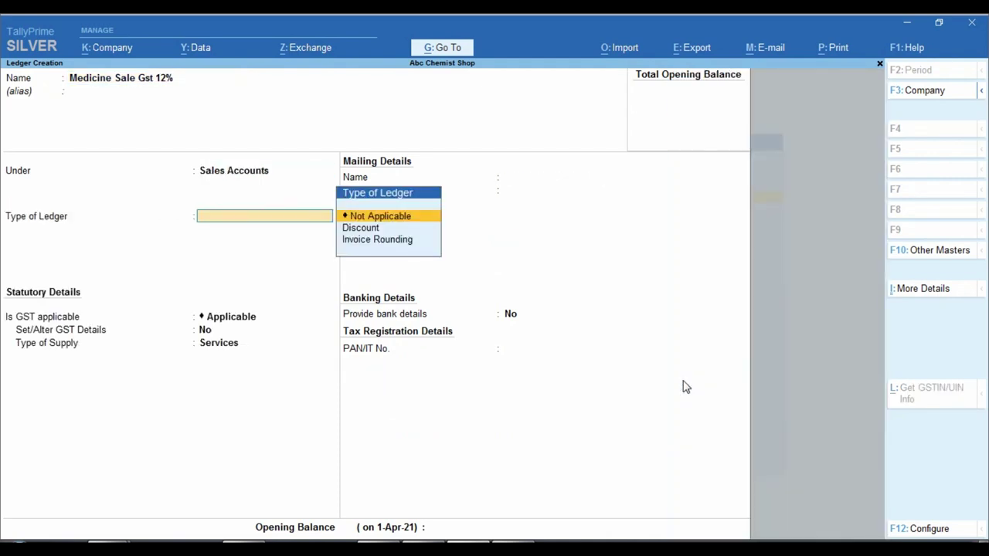
{"action": "key", "text": "Return"}
{"action": "key", "text": "Return"}
{"action": "key", "text": "Return"}
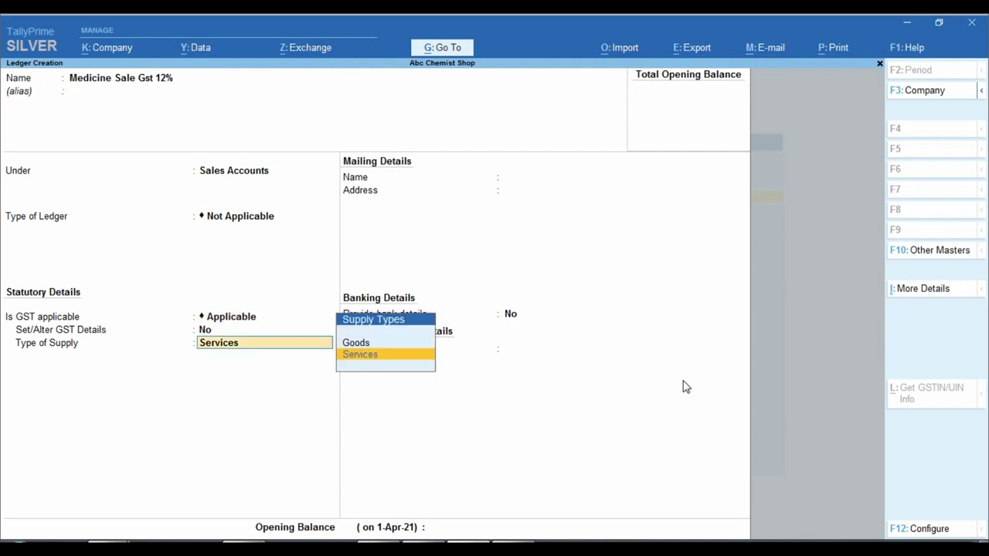
{"action": "key", "text": "Up"}
{"action": "key", "text": "Return"}
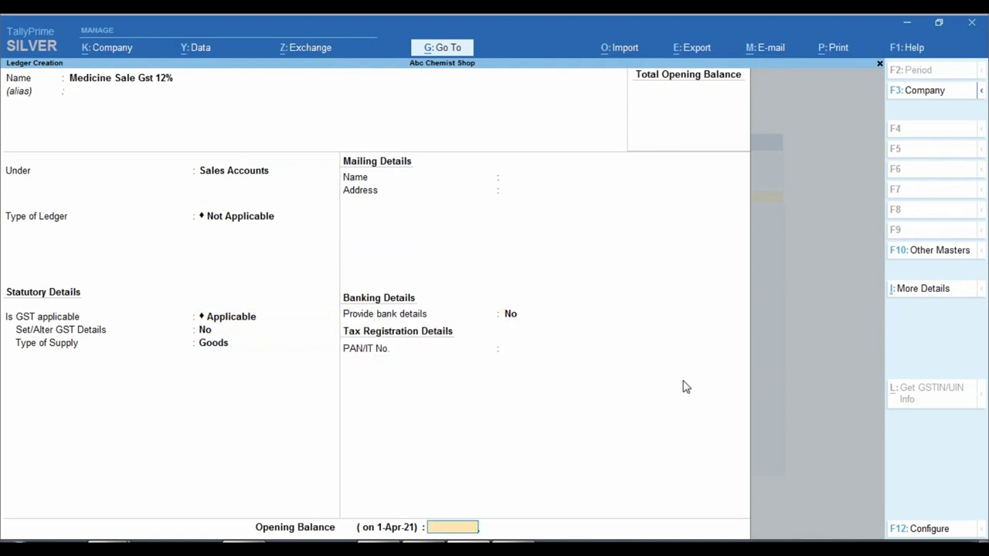
{"action": "key", "text": "Return"}
{"action": "key", "text": "Return"}
- Create the Cgst Tax ledger under Duties & Taxes as GST Central Tax with no rounding
{"action": "type", "text": "Cgs"}
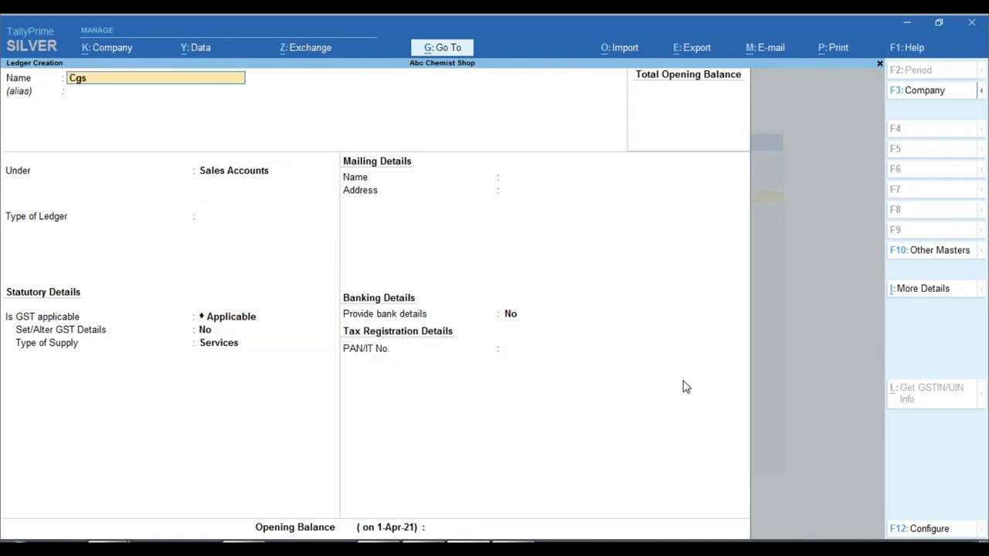
{"action": "type", "text": "t tax"}
{"action": "key", "text": "Return"}
{"action": "key", "text": "Return"}
{"action": "type", "text": "du"}
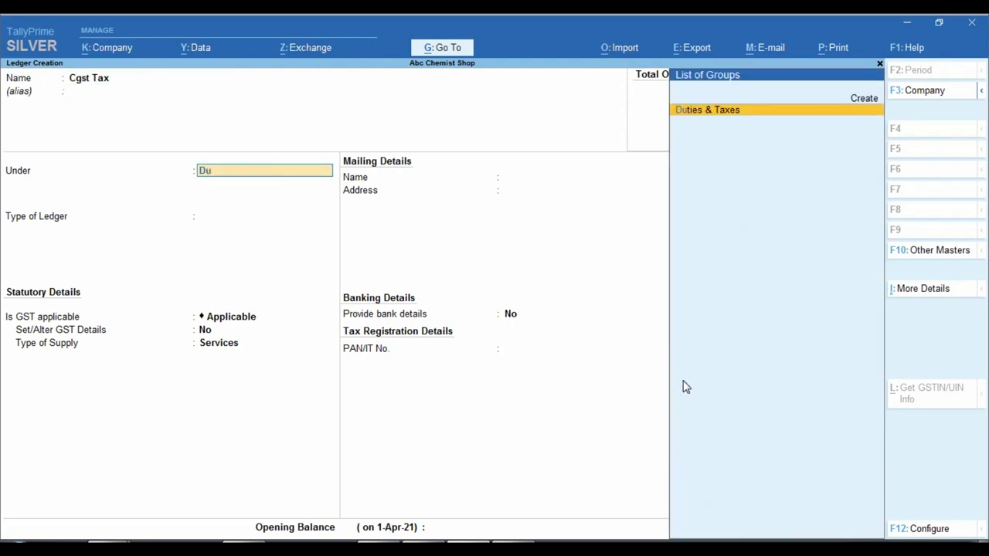
{"action": "key", "text": "Return"}
{"action": "key", "text": "Return"}
{"action": "key", "text": "BackSpace"}
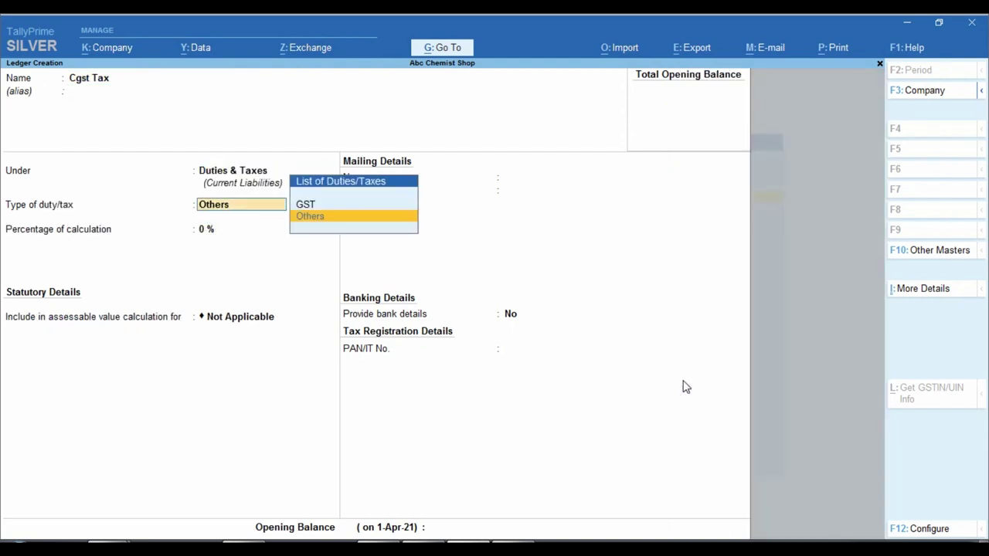
{"action": "key", "text": "Up"}
{"action": "key", "text": "Return"}
{"action": "key", "text": "Return"}
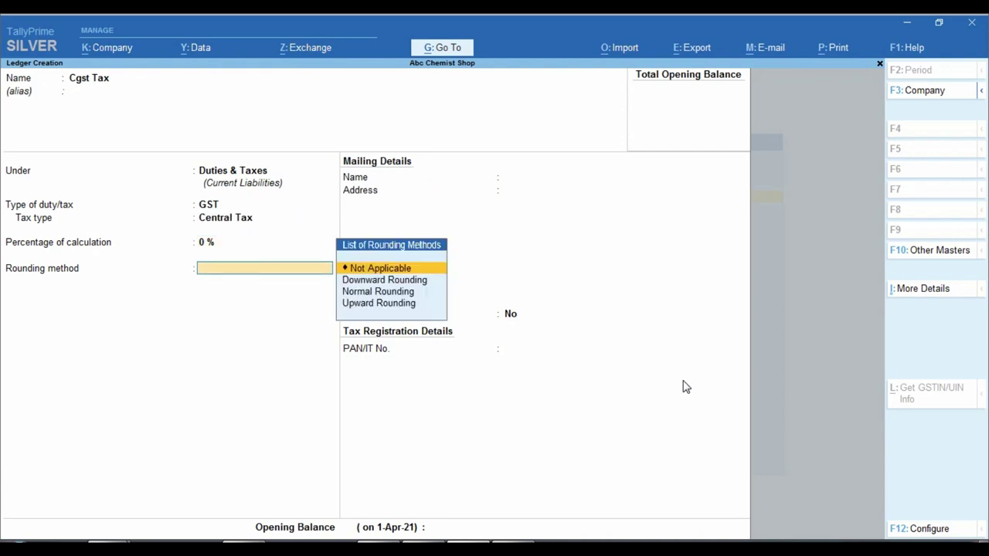
{"action": "key", "text": "Return"}
{"action": "key", "text": "Return"}
- Create the Sgst Tax ledger under Duties & Taxes as GST State Tax, then exit ledger creation
{"action": "key", "text": "Return"}
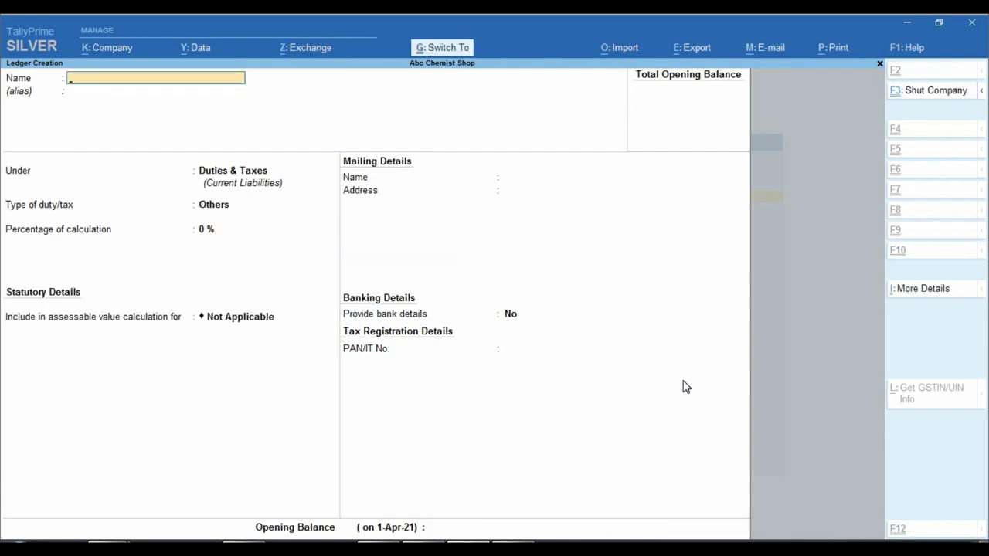
{"action": "key", "text": "ctrl+r"}
{"action": "key", "text": "Home"}
{"action": "key", "text": "Delete"}
{"action": "type", "text": "S"}
{"action": "key", "text": "Return"}
{"action": "key", "text": "Return"}
{"action": "key", "text": "Return"}
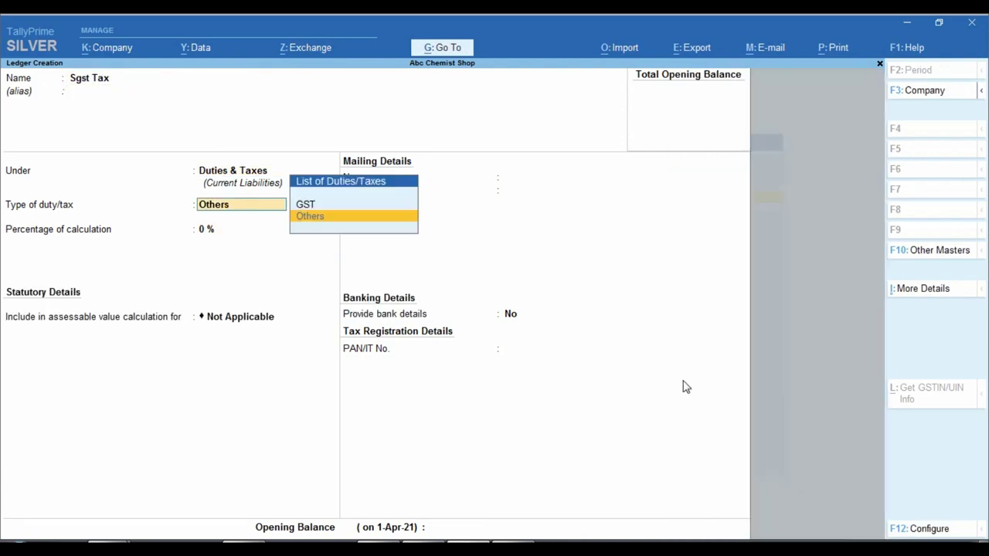
{"action": "key", "text": "Up"}
{"action": "key", "text": "Return"}
{"action": "key", "text": "Down"}
{"action": "key", "text": "Down"}
{"action": "key", "text": "Down"}
{"action": "key", "text": "Return"}
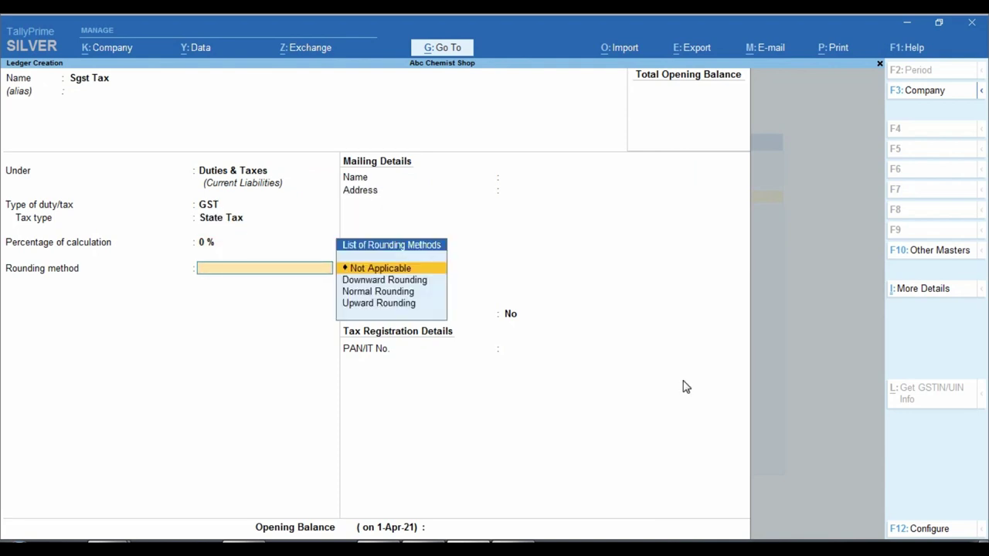
{"action": "key", "text": "Return"}
{"action": "key", "text": "Return"}
{"action": "key", "text": "Return"}
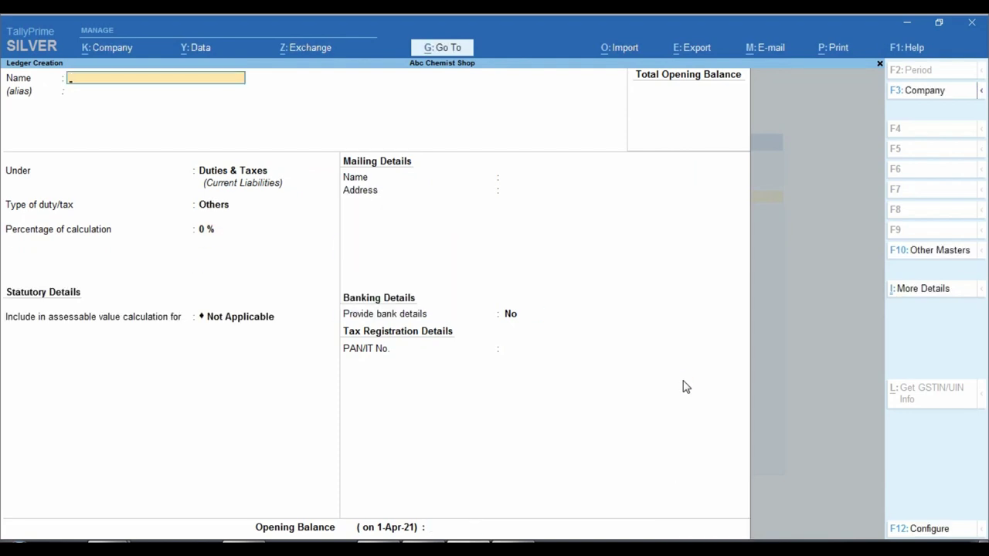
{"action": "key", "text": "Escape"}
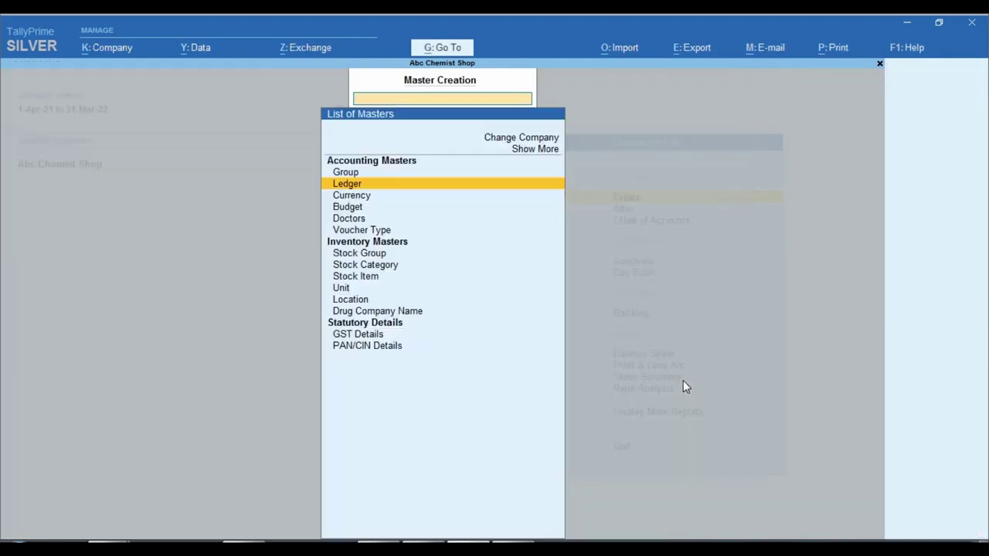
- Return to the Gateway and start a new Sales voucher from Vouchers
{"action": "key", "text": "Escape"}
{"action": "key", "text": "Escape"}
{"action": "key", "text": "n"}
{"action": "key", "text": "Down"}
{"action": "key", "text": "Down"}
{"action": "key", "text": "Down"}
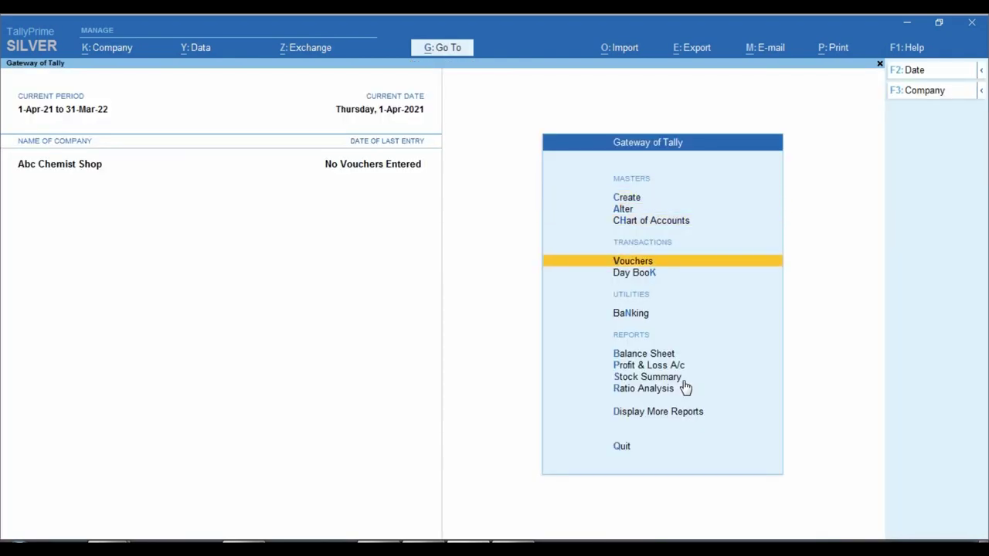
{"action": "key", "text": "Return"}
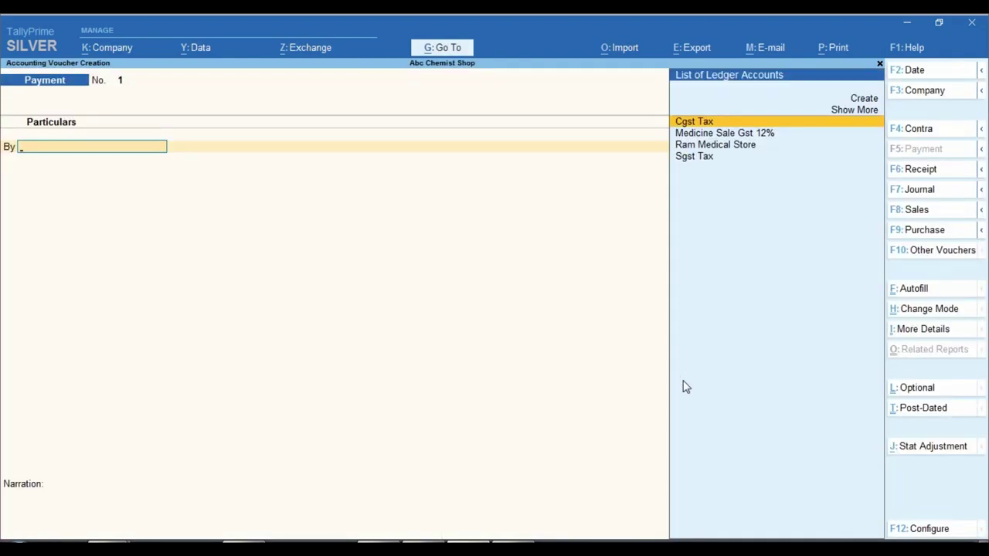
{"action": "key", "text": "F8"}
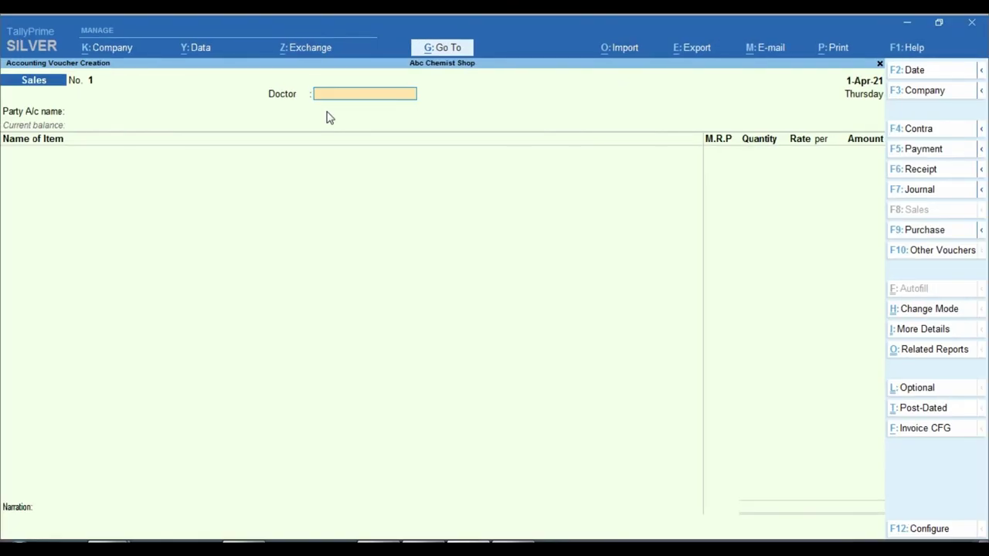
- Choose the first named doctor and set Ram Medical Store as the party account
{"action": "key", "text": "Return"}
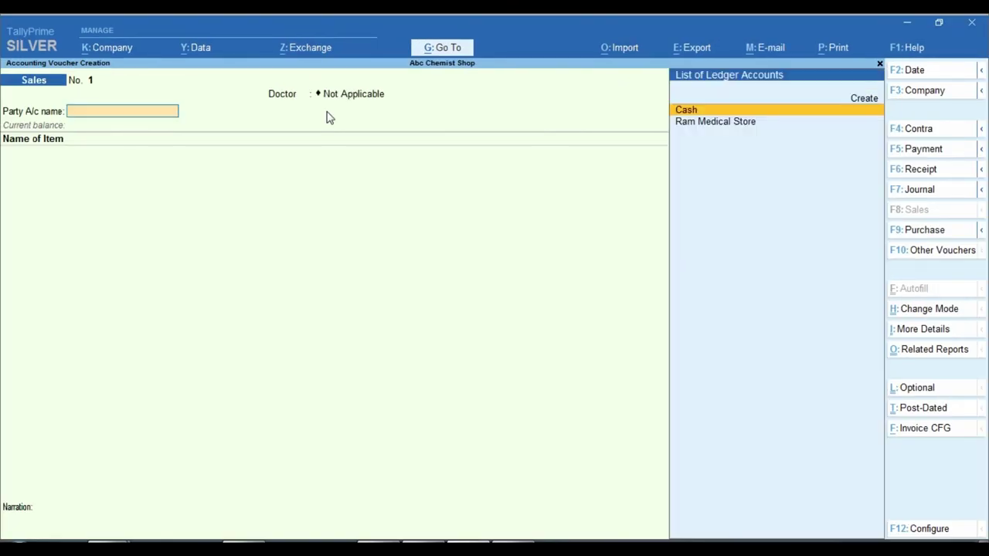
{"action": "key", "text": "BackSpace"}
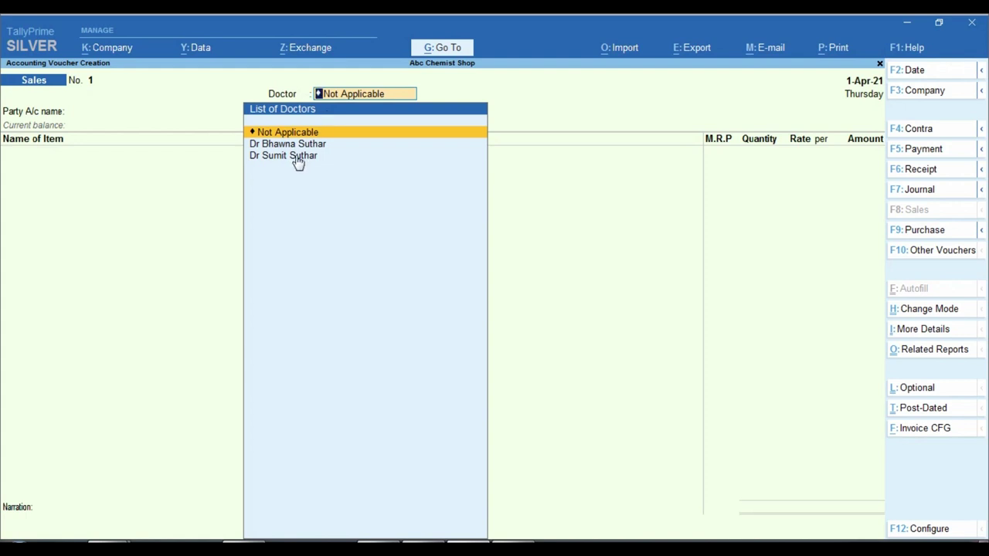
{"action": "key", "text": "ctrl"}
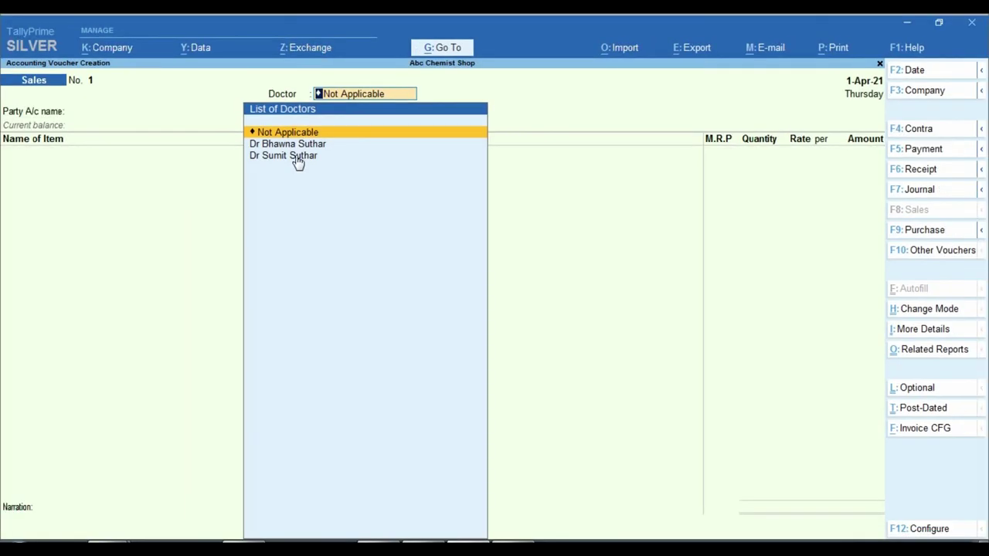
{"action": "key", "text": "Down"}
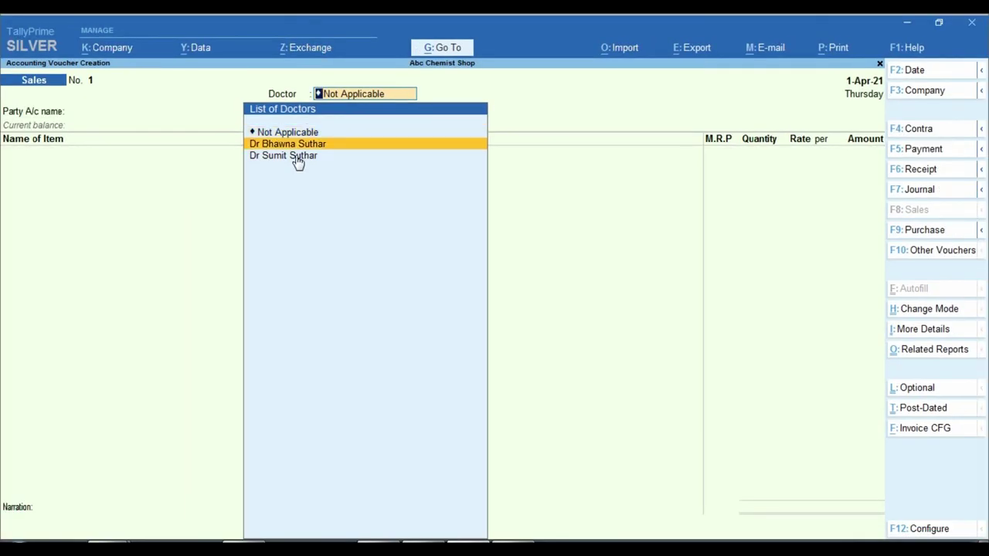
{"action": "key", "text": "Return"}
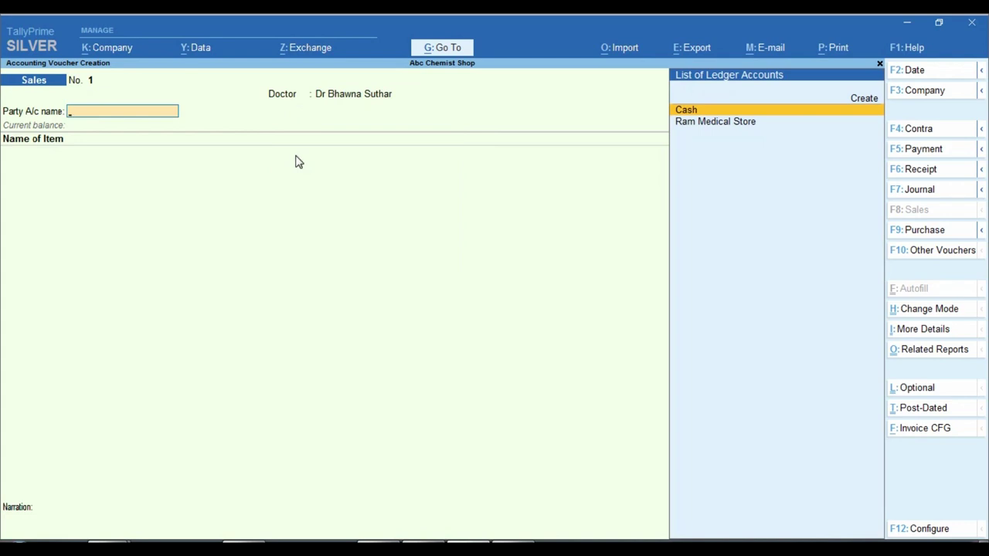
{"action": "key", "text": "Down"}
{"action": "key", "text": "Return"}
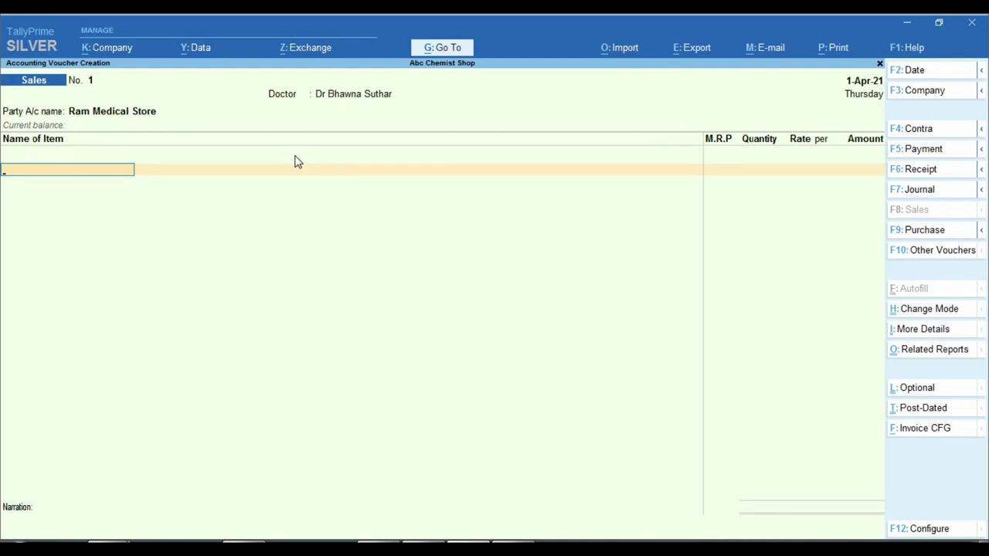
- Select FImae as the sold item and switch to the flame photo in Windows Photo Viewer
{"action": "type", "text": "D"}
{"action": "key", "text": "BackSpace"}
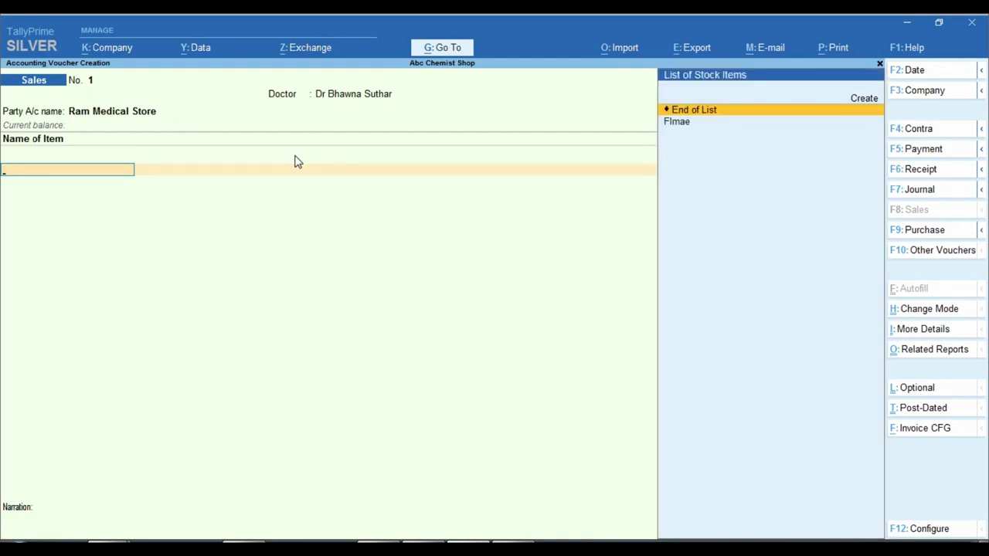
{"action": "key", "text": "Down"}
{"action": "key", "text": "Return"}
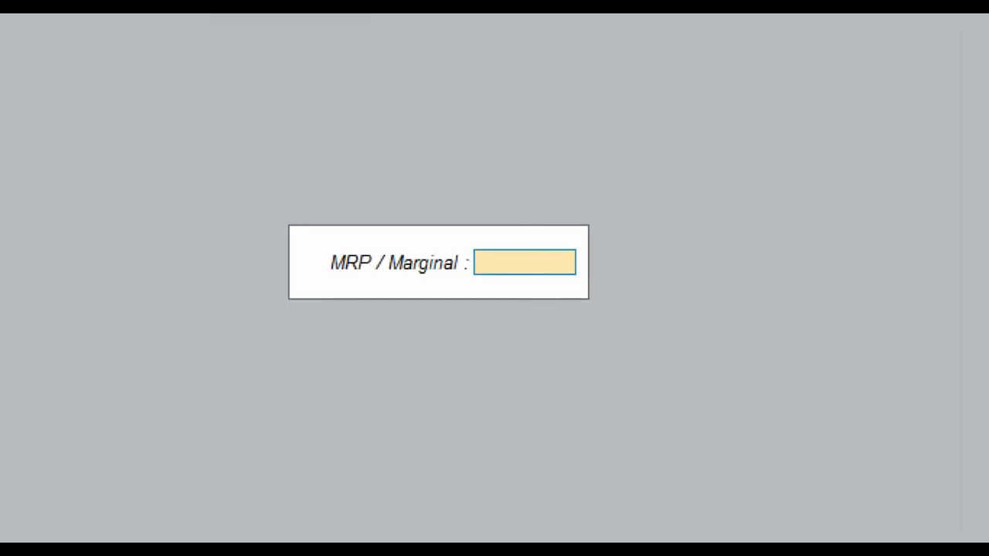
{"action": "key", "text": "alt+Tab"}
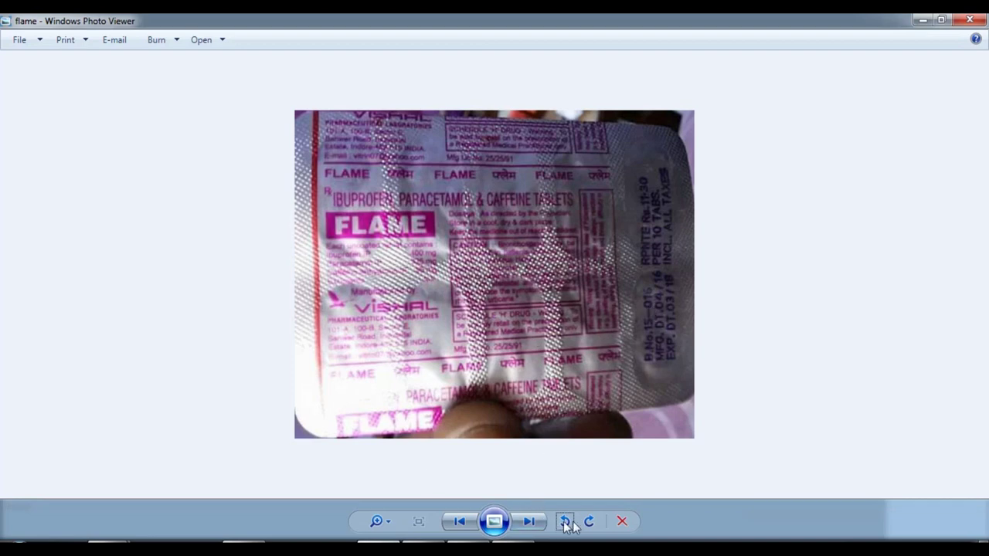
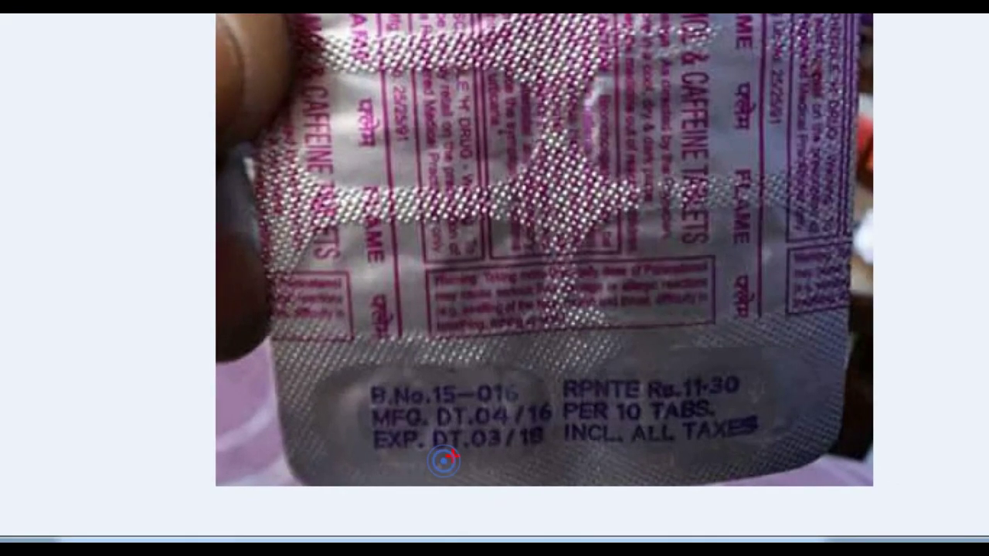
- Check the strip photo, then enter 04 as the Mfg date for Flmae batch 15-016
{"action": "mouse_move", "coordinate": [434, 401]}
{"action": "left_mouse_down"}
{"action": "mouse_move", "coordinate": [478, 421]}
{"action": "mouse_move", "coordinate": [572, 427]}
{"action": "left_mouse_up"}
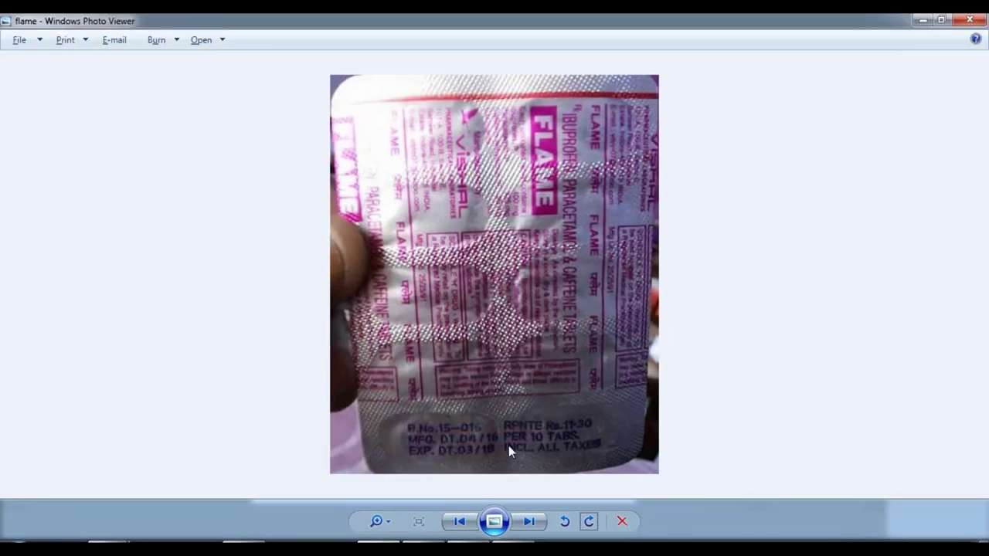
{"action": "key", "text": "alt+Tab"}
{"action": "key", "text": "alt+Tab"}
{"action": "key", "text": "alt+Tab"}
{"action": "type", "text": "04"}
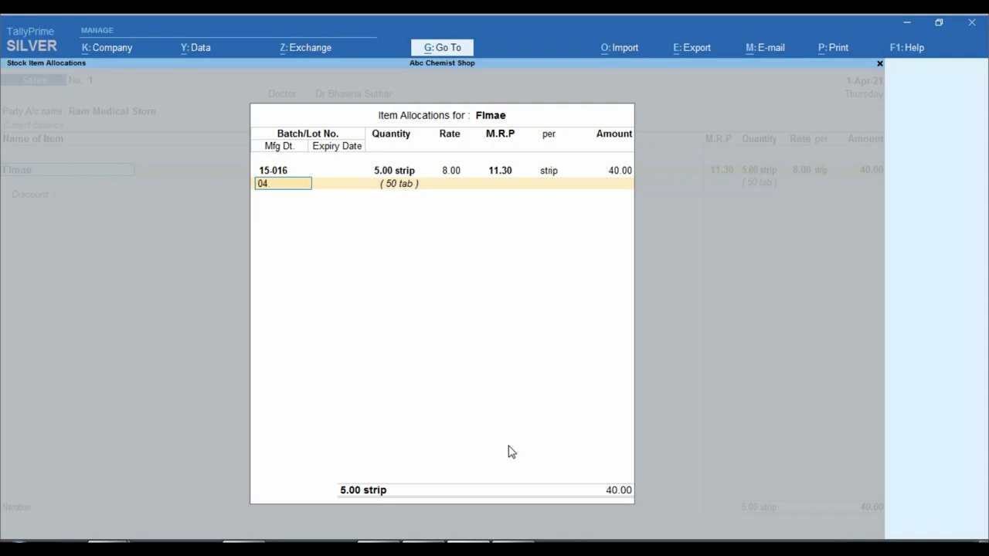
- Give batch 15-016 Mfg Apr-2021 and expiry 31-Mar-22, and finish the batch allocations
{"action": "key", "text": "BackSpace"}
{"action": "key", "text": "Return"}
{"action": "key", "text": "Return"}
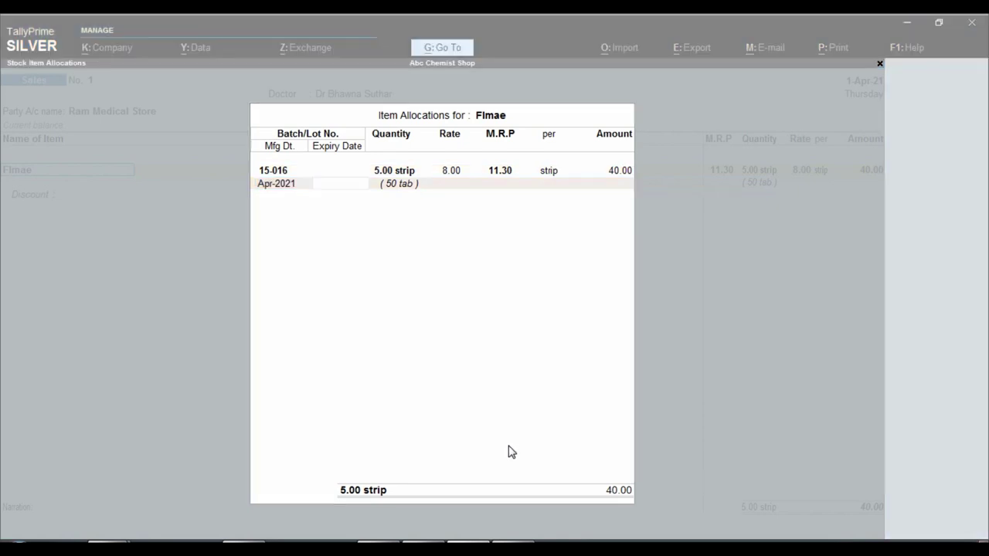
{"action": "key", "text": "alt+Tab"}
{"action": "key", "text": "alt+Tab"}
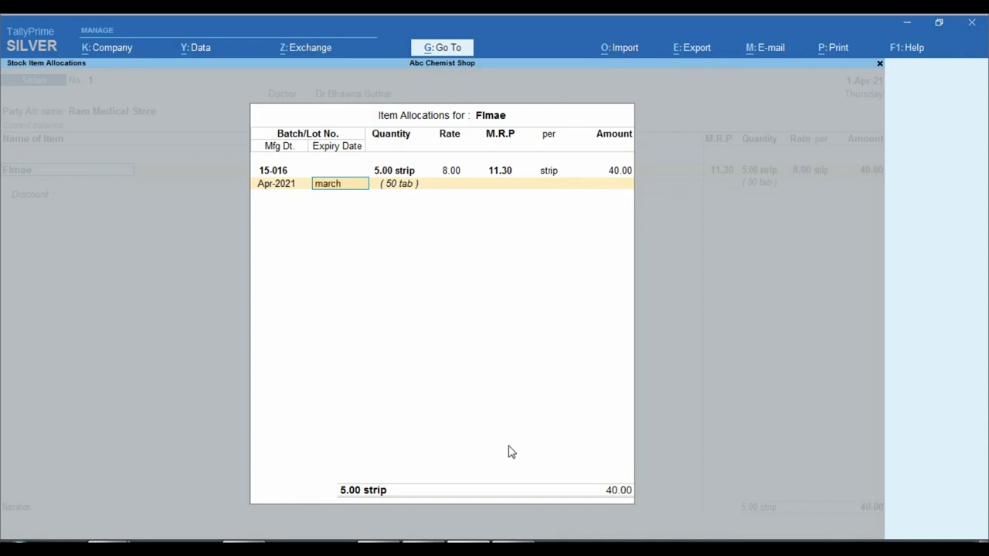
{"action": "key", "text": "Return"}
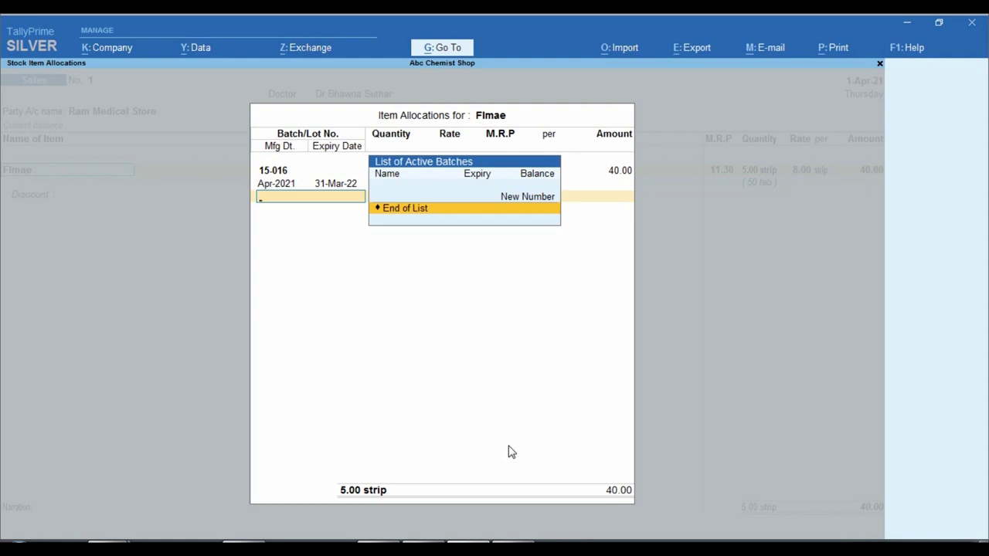
{"action": "key", "text": "Return"}
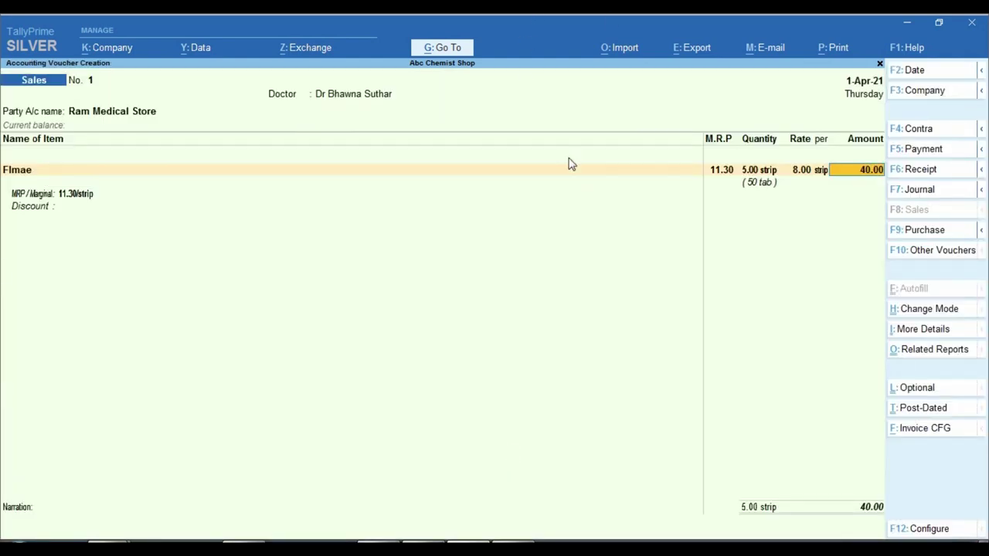
- Credit the Flmae line to the Medicine Sale Gst 12% ledger, then bring up company features
{"action": "key", "text": "ctrl"}
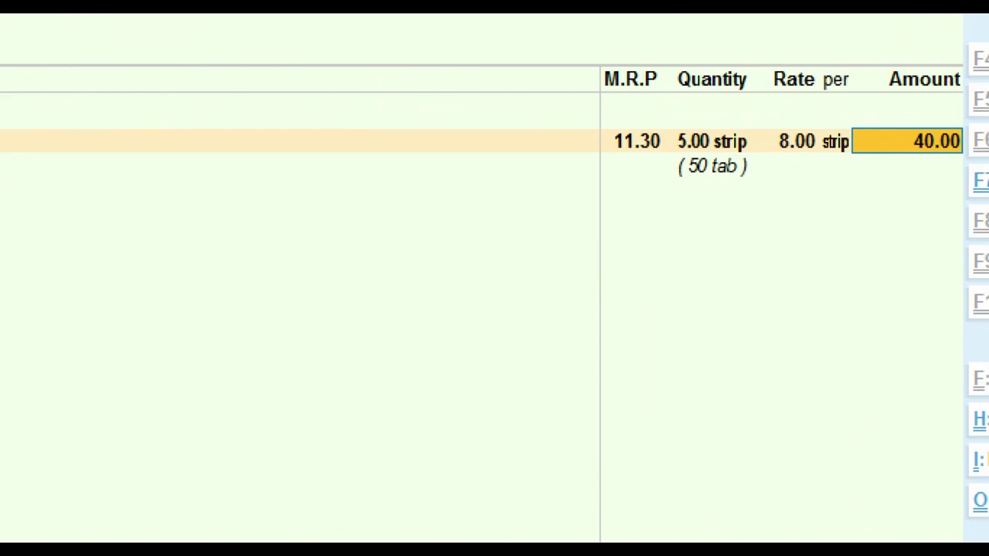
{"action": "key", "text": "Return"}
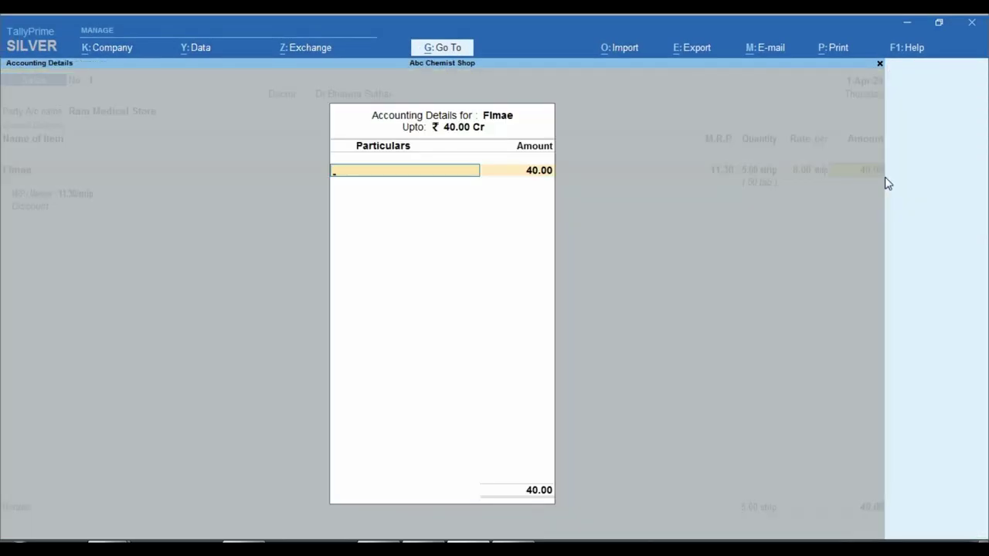
{"action": "type", "text": "S"}
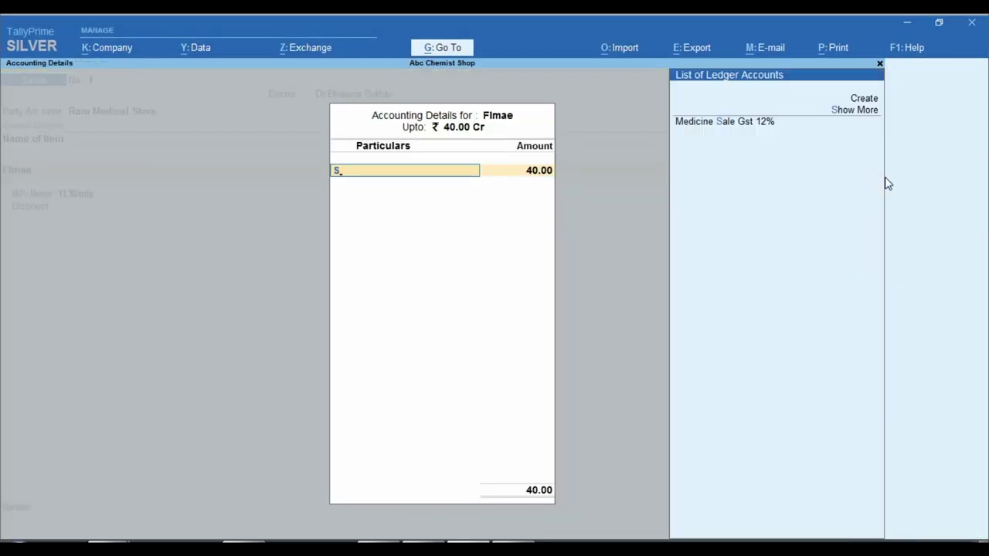
{"action": "key", "text": "Return"}
{"action": "key", "text": "Return"}
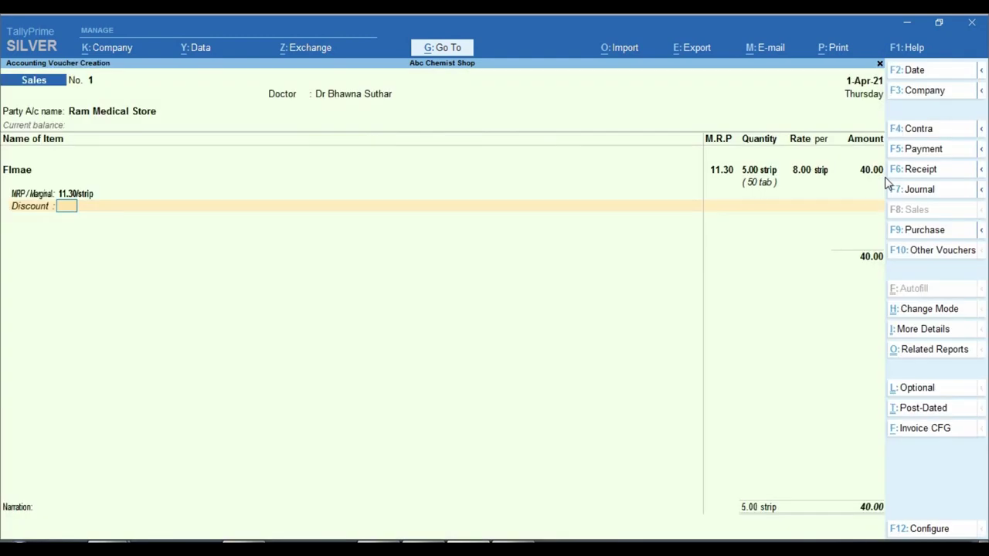
{"action": "key", "text": "Return"}
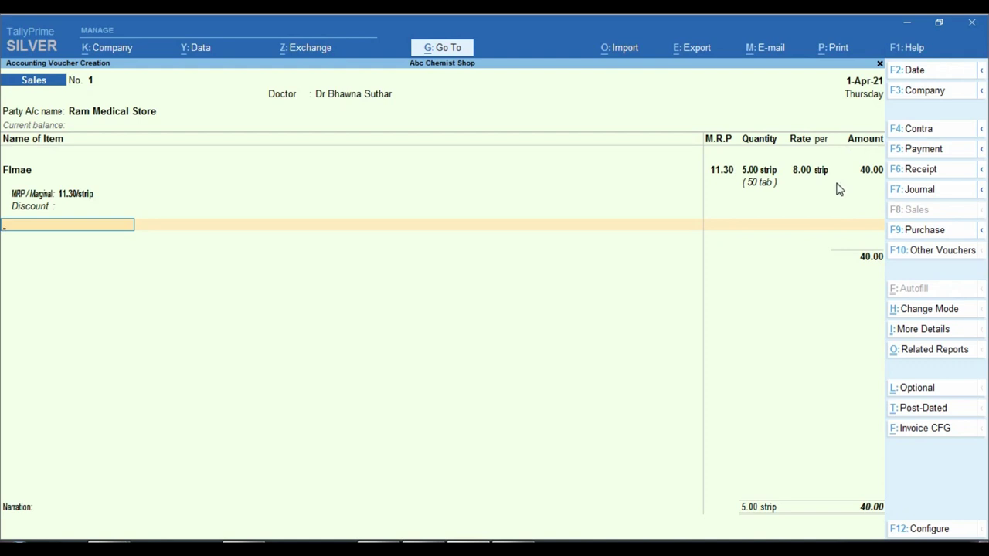
{"action": "key", "text": "F11"}
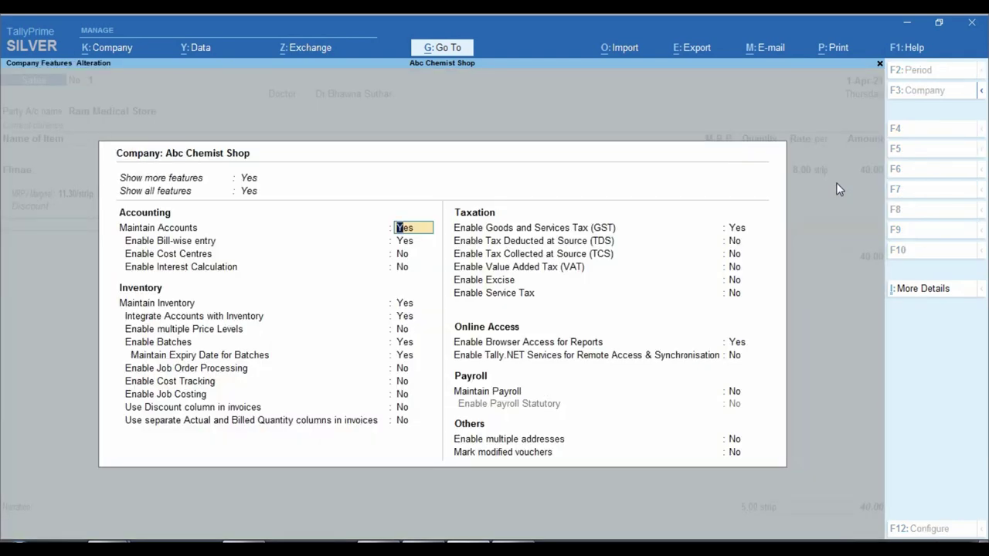
- Quit company features unchanged and look over the sample chemist invoice
{"action": "key", "text": "Escape"}
{"action": "key", "text": "y"}
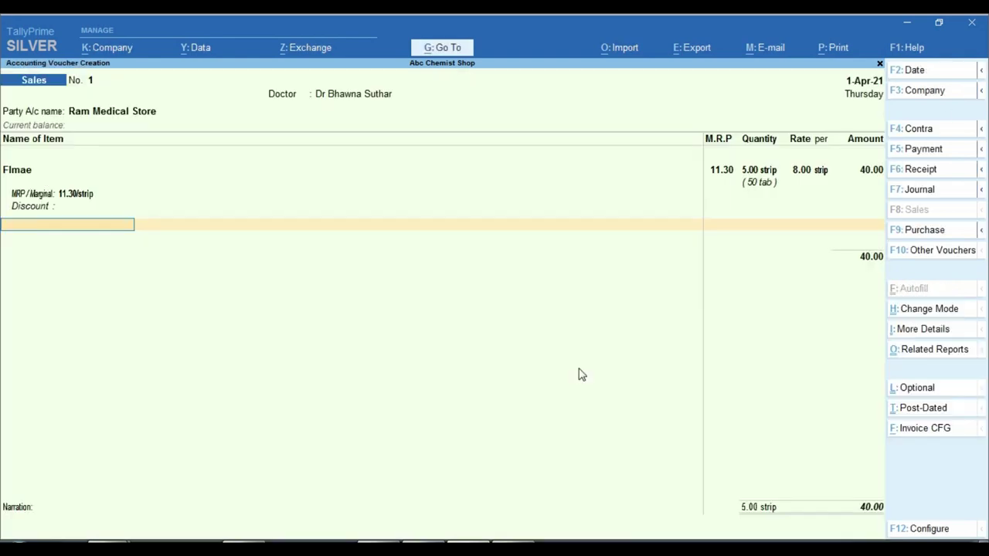
{"action": "key", "text": "alt+Tab"}
{"action": "scroll", "coordinate": [806, 456], "scroll_direction": "down", "scroll_amount": 5}
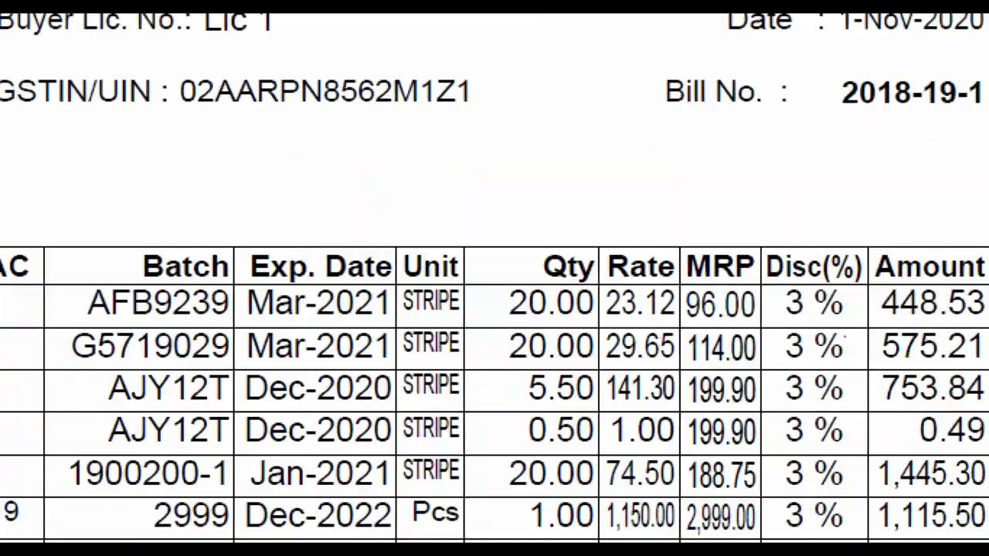
{"action": "left_click", "coordinate": [823, 313]}
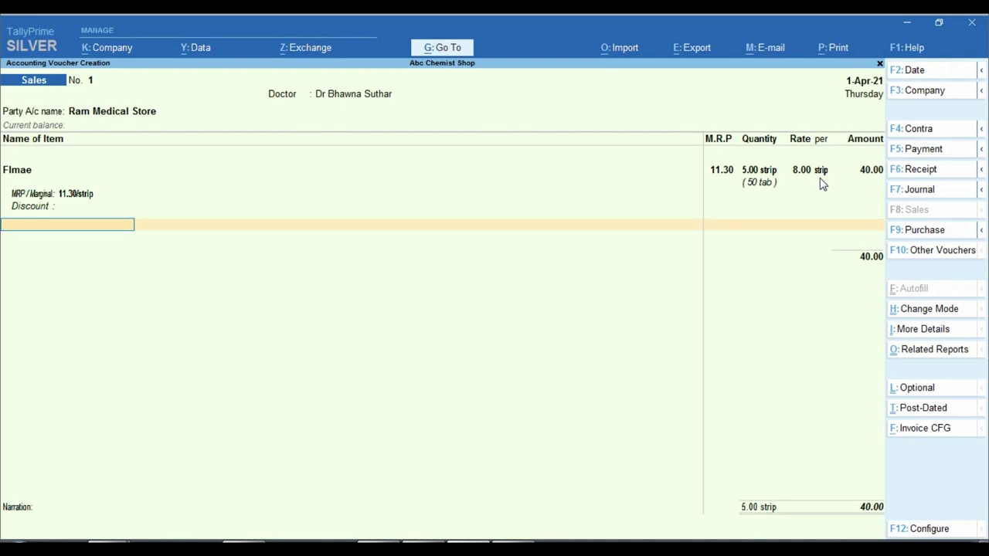
- In company features set Use Discount column in invoices to Yes and save
{"action": "key", "text": "F11"}
{"action": "key", "text": "Down"}
{"action": "key", "text": "Down"}
{"action": "key", "text": "Down"}
{"action": "key", "text": "Down"}
{"action": "key", "text": "Down"}
{"action": "key", "text": "Down"}
{"action": "key", "text": "Down"}
{"action": "key", "text": "Down"}
{"action": "key", "text": "Down"}
{"action": "key", "text": "Down"}
{"action": "key", "text": "Down"}
{"action": "key", "text": "Down"}
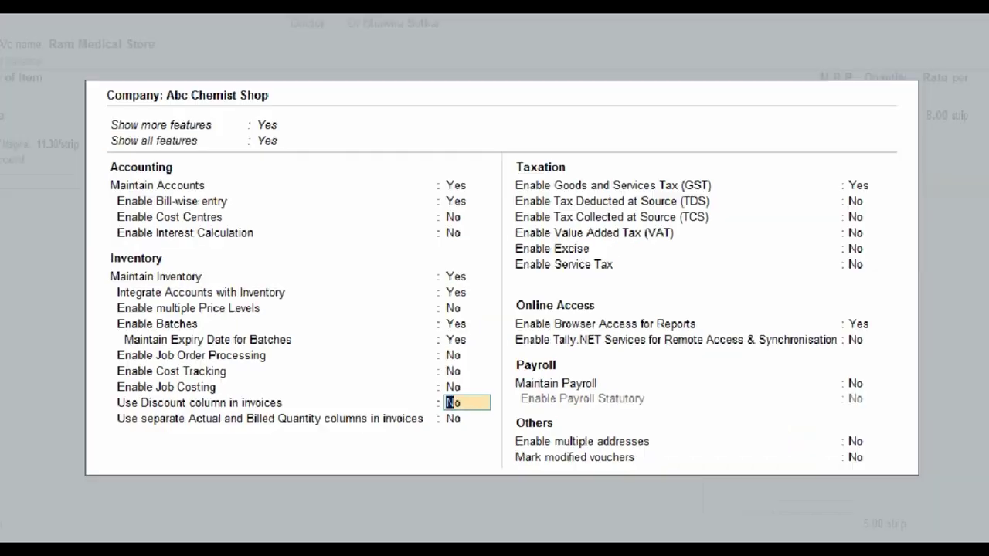
{"action": "left_click", "coordinate": [160, 427]}
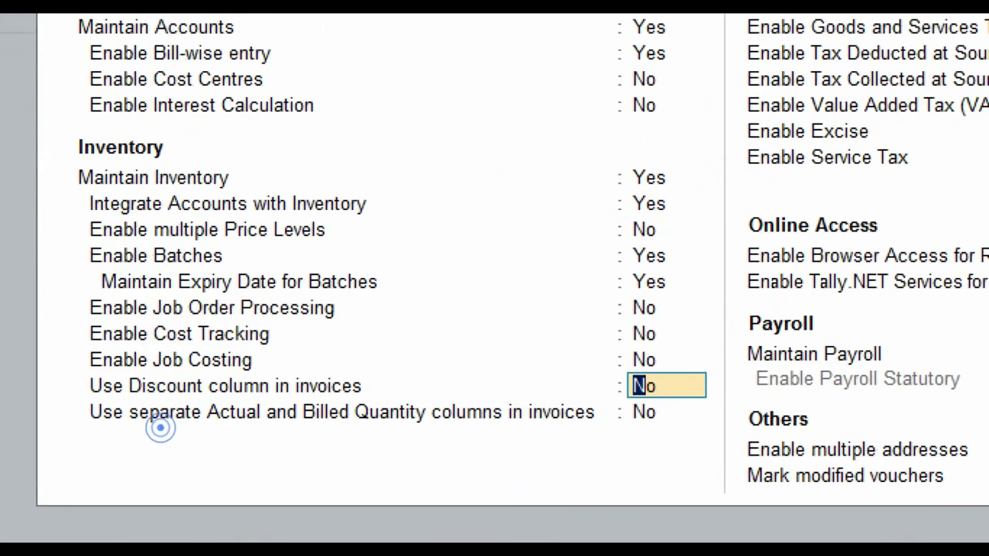
{"action": "mouse_move", "coordinate": [68, 364]}
{"action": "left_mouse_down"}
{"action": "mouse_move", "coordinate": [80, 375]}
{"action": "mouse_move", "coordinate": [383, 404]}
{"action": "mouse_move", "coordinate": [717, 403]}
{"action": "left_mouse_up"}
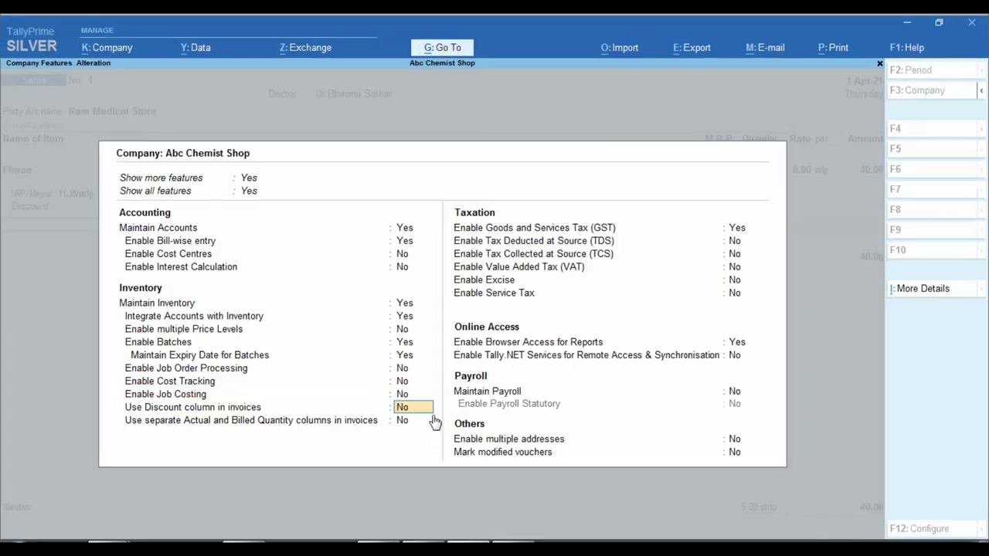
{"action": "type", "text": "y"}
{"action": "key", "text": "Return"}
{"action": "key", "text": "Return"}
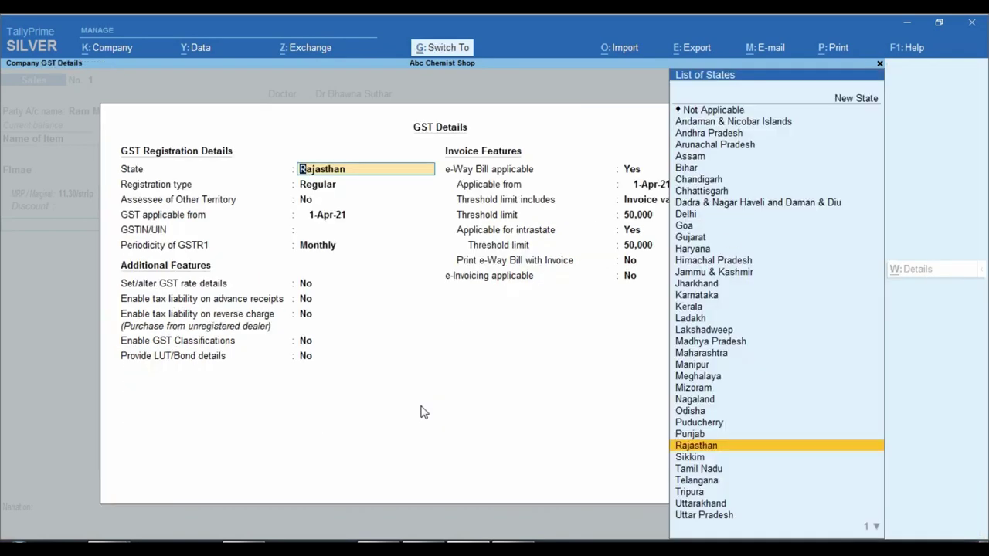
{"action": "key", "text": "ctrl+a"}
{"action": "key", "text": "ctrl+a"}
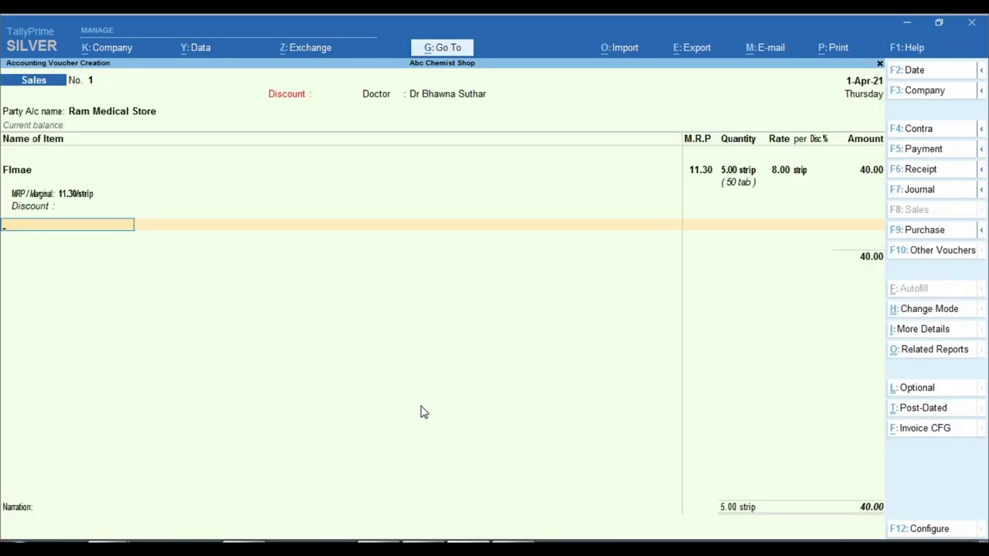
- Go back to the Flmae batch line and apply a 1% discount, making it 39.60
{"action": "key", "text": "BackSpace"}
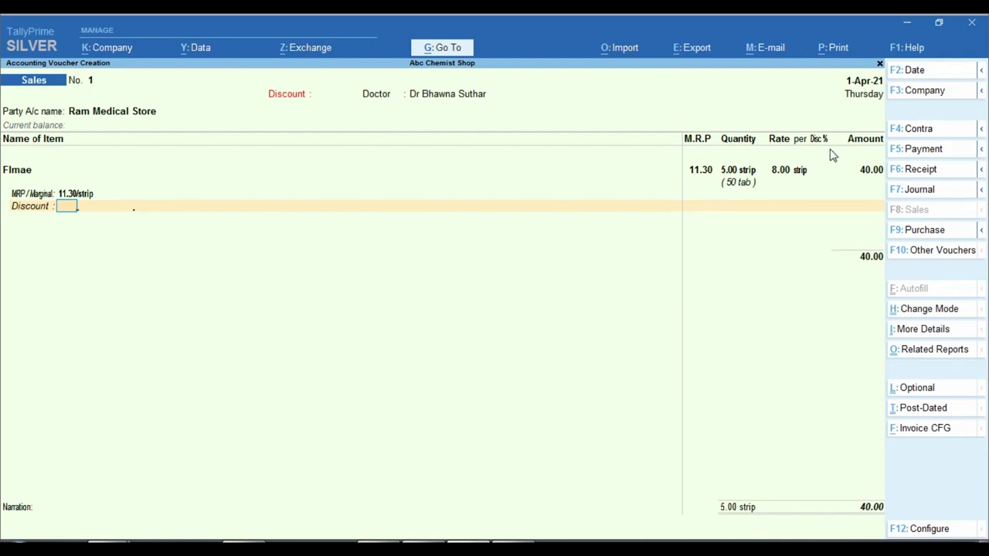
{"action": "key", "text": "ctrl"}
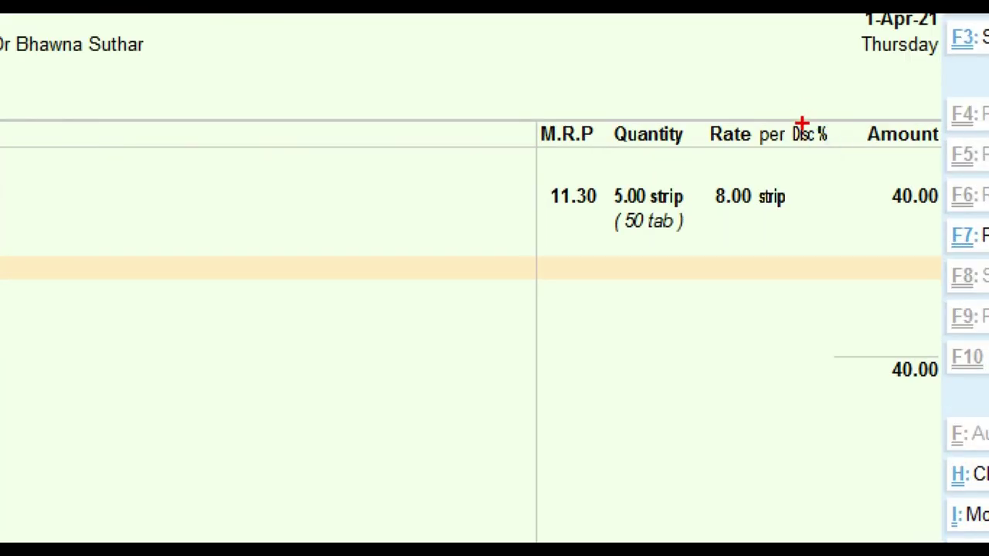
{"action": "key", "text": "BackSpace"}
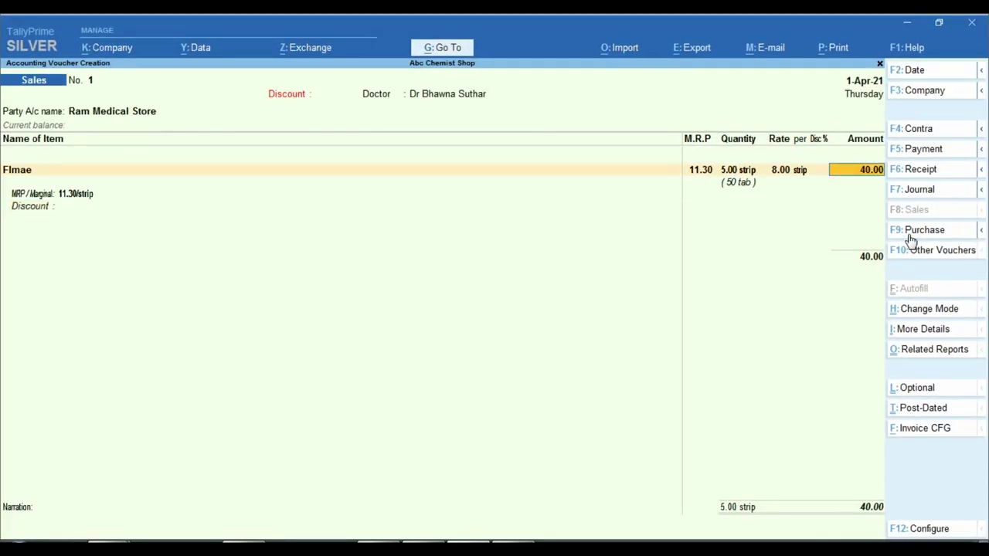
{"action": "key", "text": "BackSpace"}
{"action": "key", "text": "BackSpace"}
{"action": "key", "text": "BackSpace"}
{"action": "key", "text": "BackSpace"}
{"action": "key", "text": "Return"}
{"action": "key", "text": "Return"}
{"action": "key", "text": "Return"}
{"action": "key", "text": "Return"}
{"action": "key", "text": "Return"}
{"action": "key", "text": "Return"}
{"action": "key", "text": "Return"}
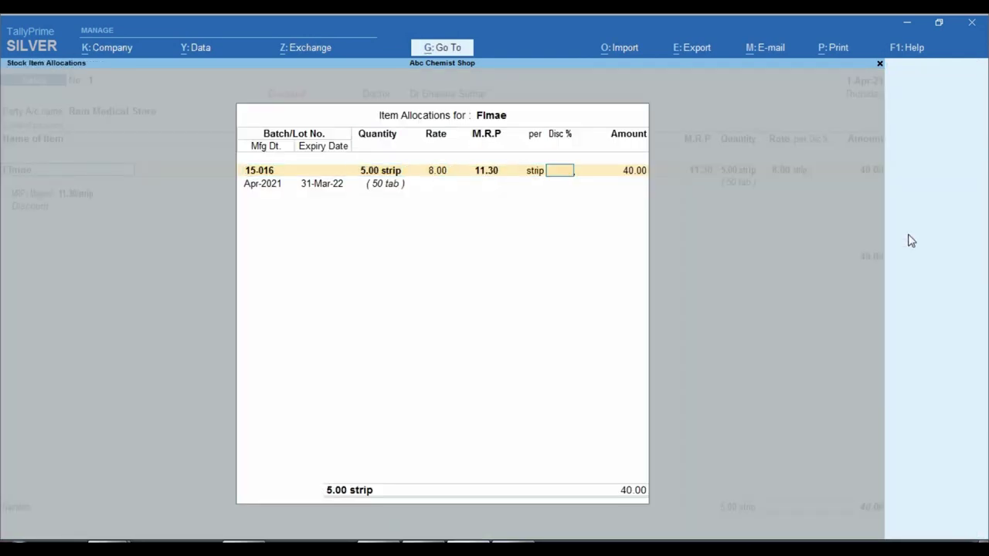
{"action": "key", "text": "Return"}
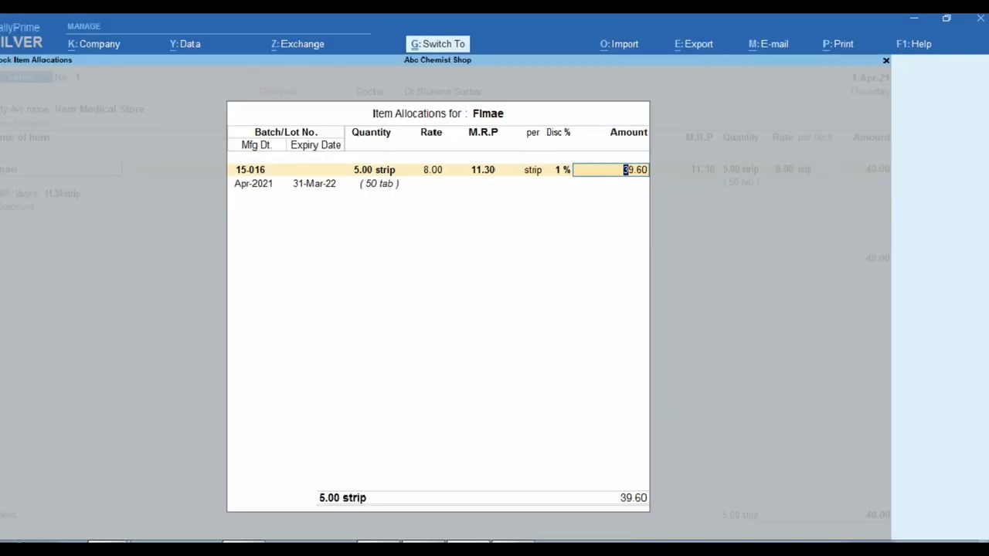
{"action": "key", "text": "Return"}
{"action": "key", "text": "Return"}
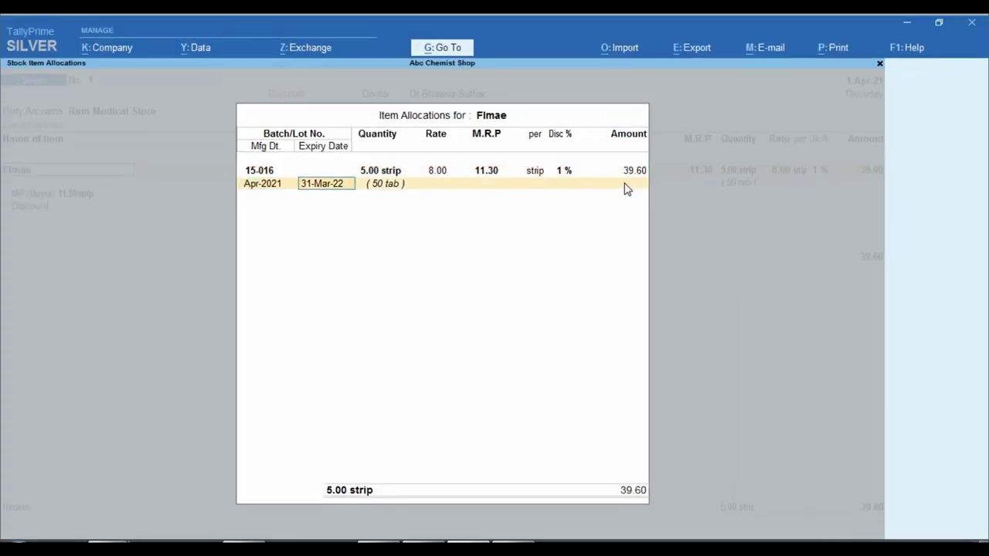
{"action": "key", "text": "Return"}
{"action": "key", "text": "Return"}
{"action": "key", "text": "Return"}
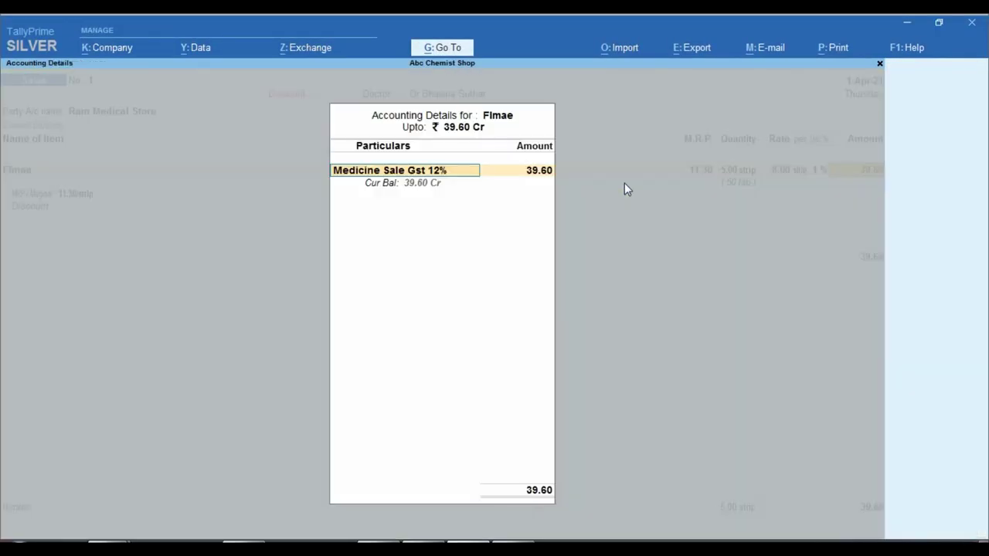
{"action": "key", "text": "Return"}
{"action": "key", "text": "Return"}
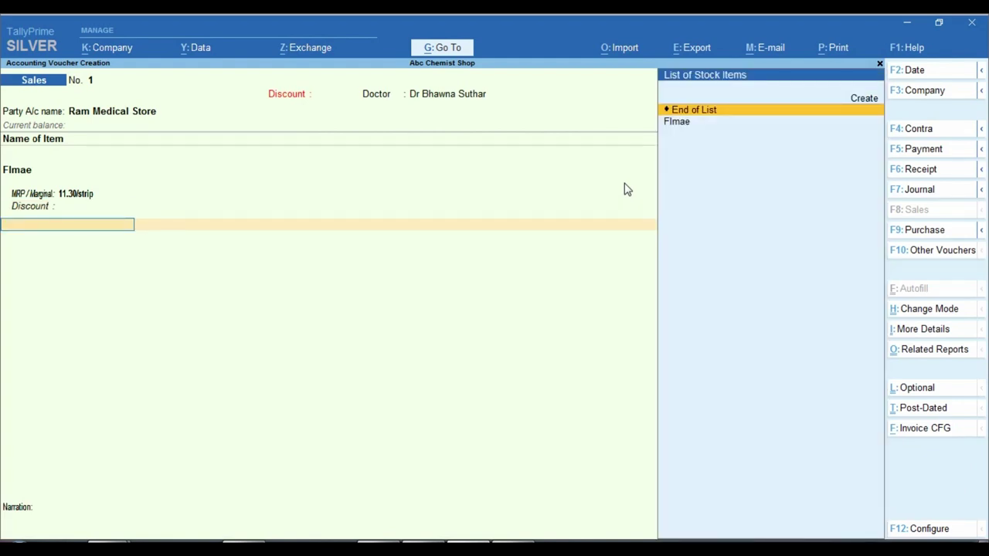
- End the item lines and add the Cgst Tax and Sgst Tax ledgers at 2.38 each
{"action": "type", "text": "c"}
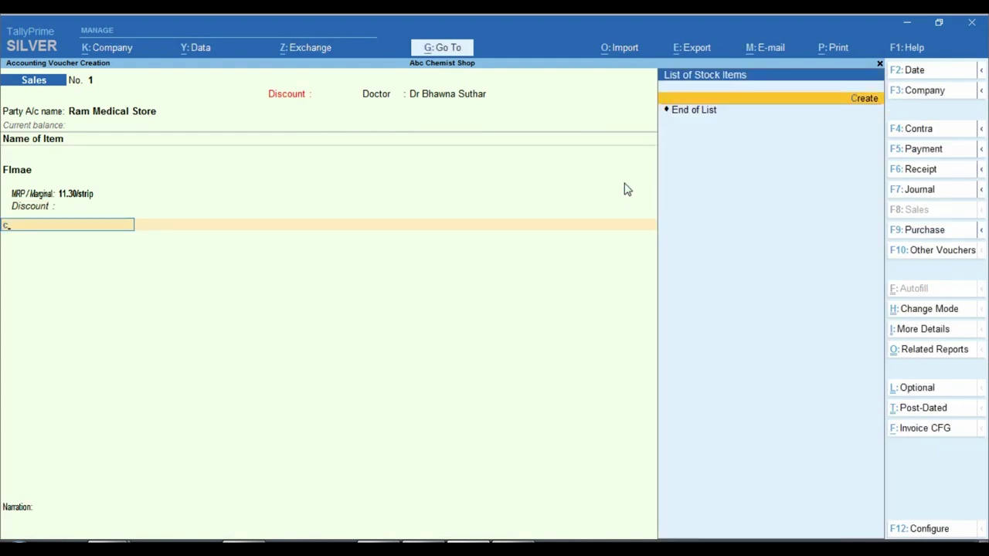
{"action": "key", "text": "BackSpace"}
{"action": "key", "text": "Return"}
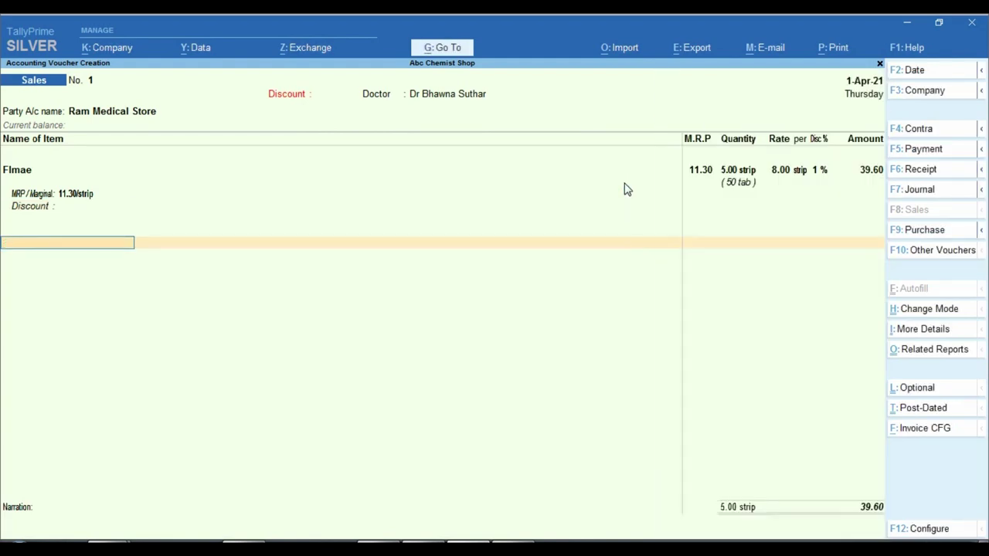
{"action": "type", "text": "c"}
{"action": "key", "text": "Return"}
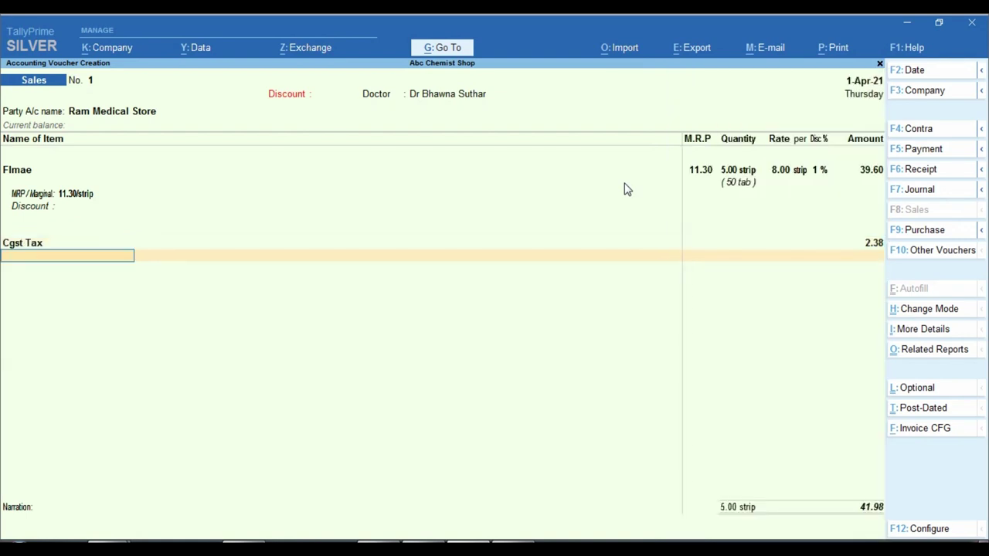
{"action": "type", "text": "Sg"}
{"action": "key", "text": "Return"}
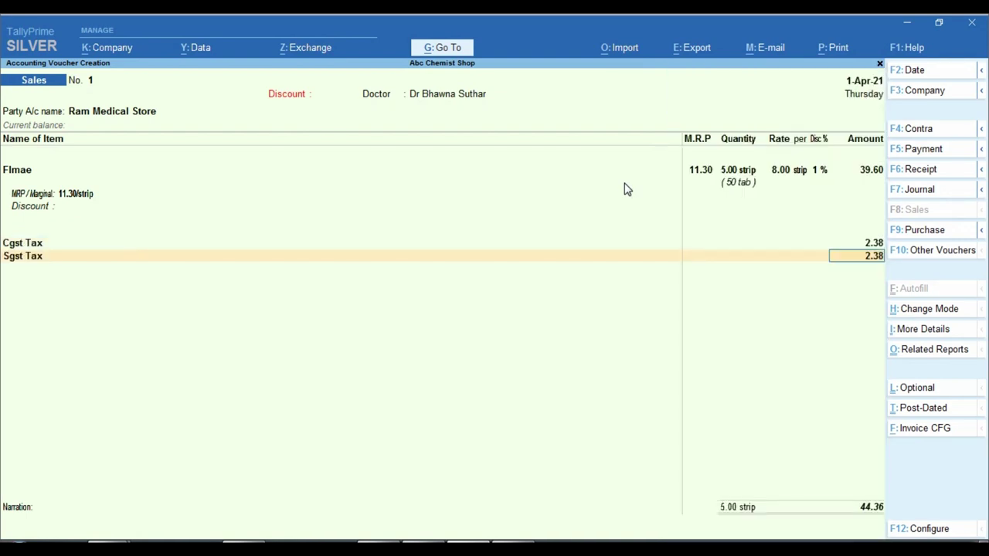
- Briefly open and close Invoice CFG, then record the 44.36 bill as a New Ref
{"action": "key", "text": "ctrl"}
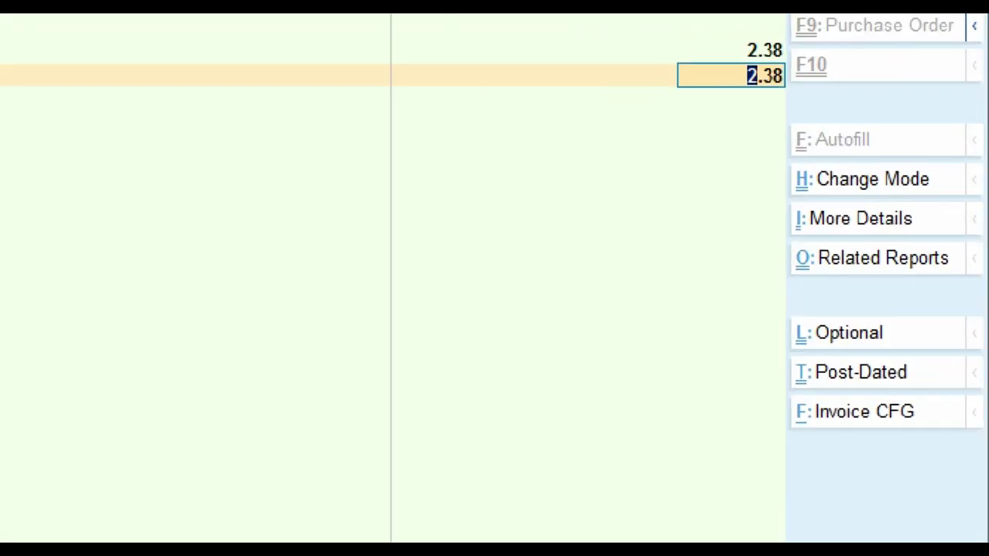
{"action": "left_click_drag", "start_coordinate": [753, 386], "coordinate": [986, 433]}
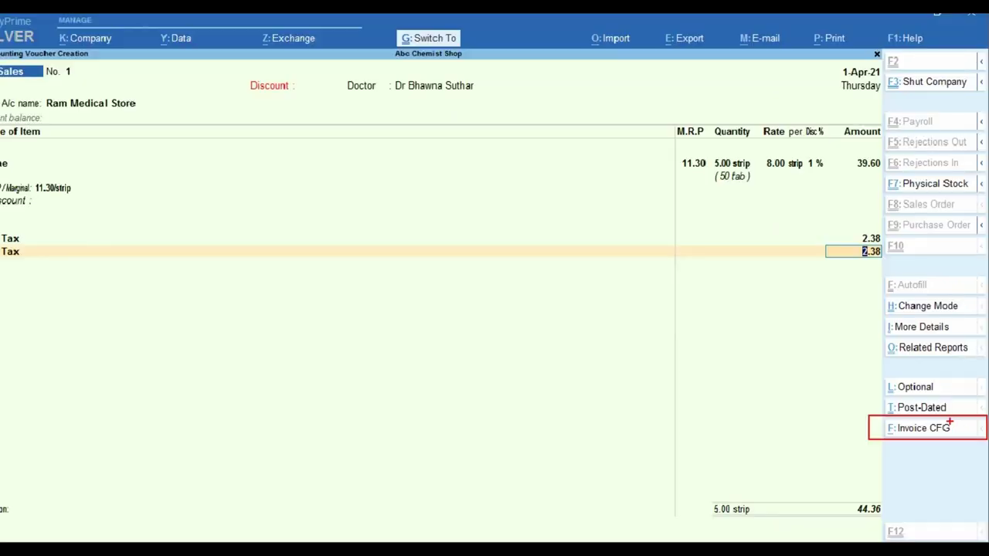
{"action": "left_click", "coordinate": [927, 428]}
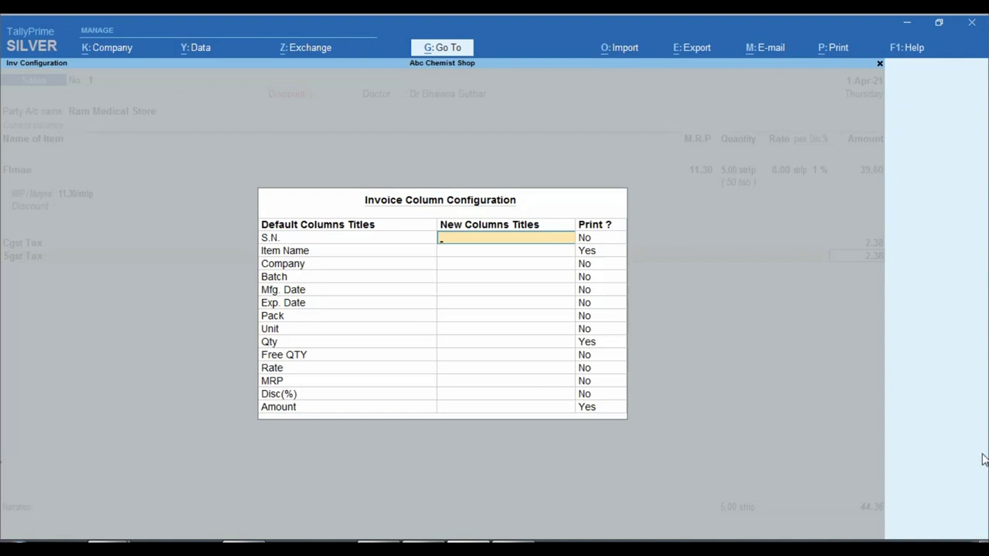
{"action": "key", "text": "Escape"}
{"action": "key", "text": "Return"}
{"action": "key", "text": "Return"}
{"action": "key", "text": "Return"}
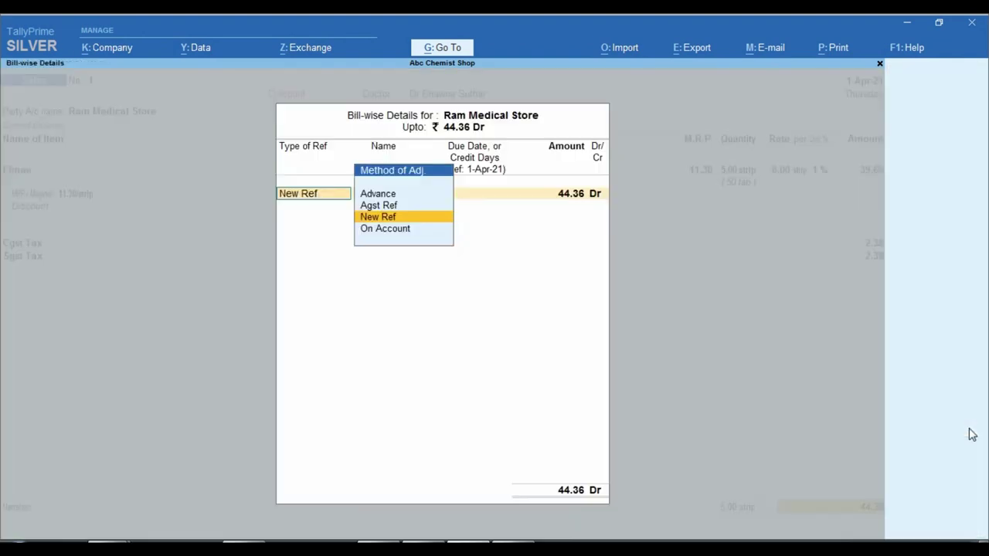
{"action": "key", "text": "Return"}
{"action": "key", "text": "Return"}
{"action": "key", "text": "Return"}
{"action": "key", "text": "Return"}
{"action": "key", "text": "Return"}
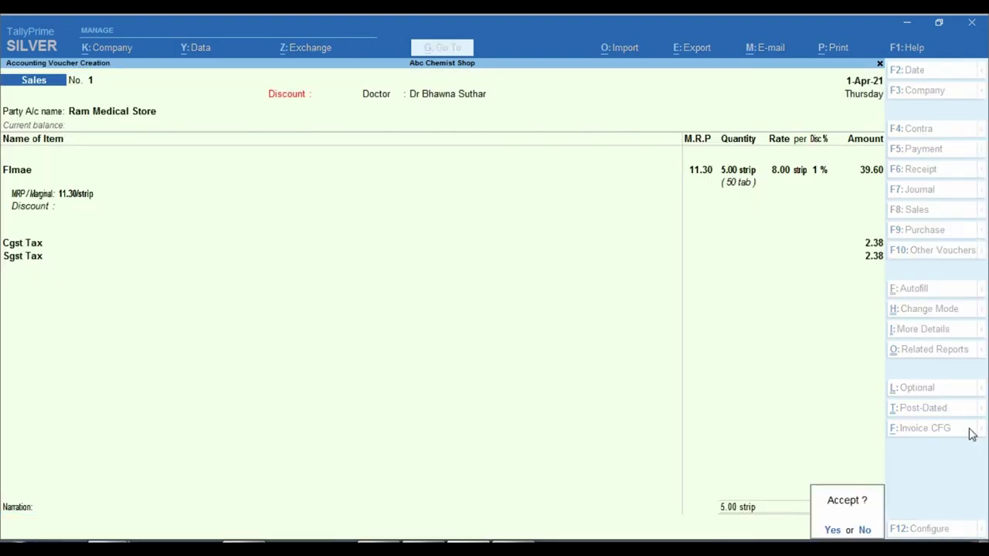
{"action": "key", "text": "Return"}
- Reopen saved voucher No. 1, view its Invoice Column Configuration and compare with the sample invoice
{"action": "key", "text": "Page_Up"}
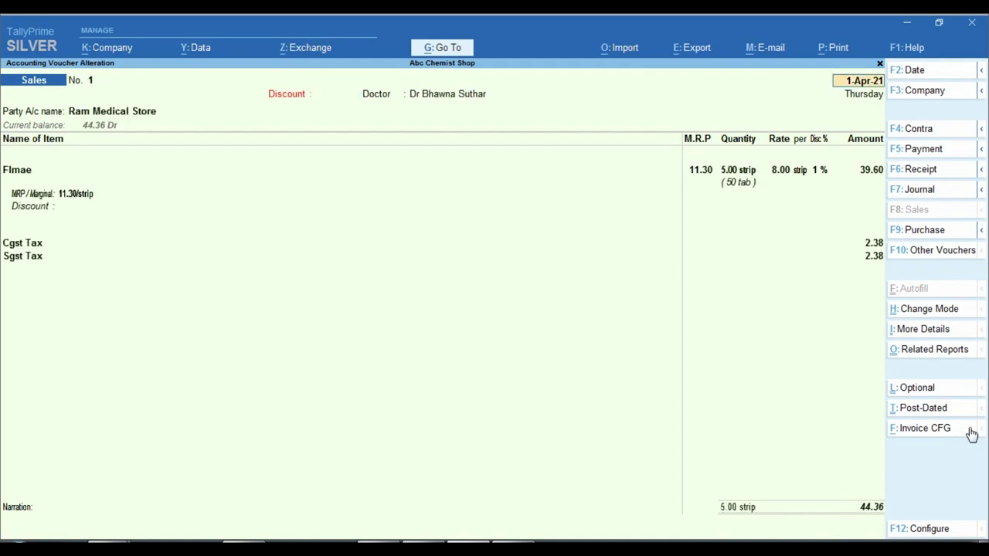
{"action": "left_click", "coordinate": [934, 435]}
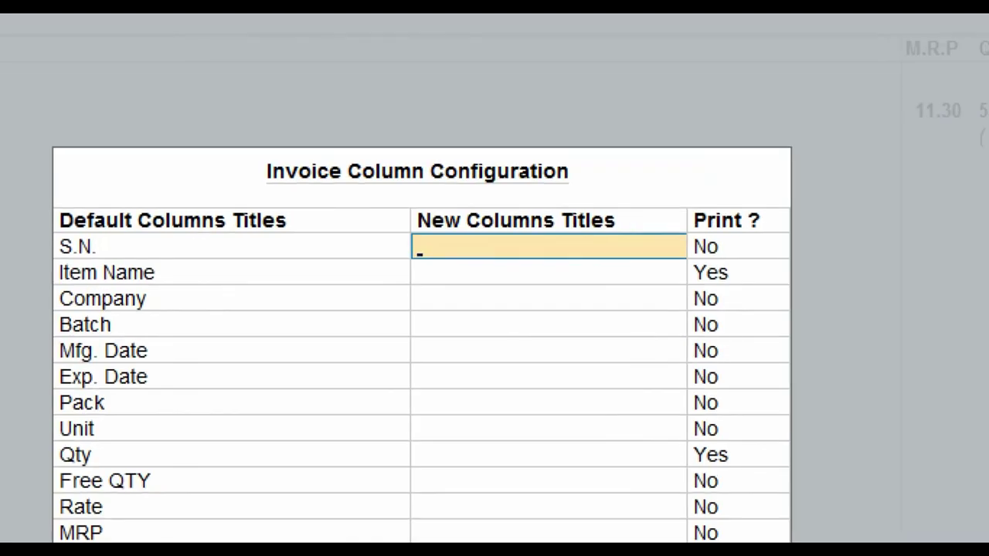
{"action": "left_click_drag", "start_coordinate": [281, 148], "coordinate": [650, 190]}
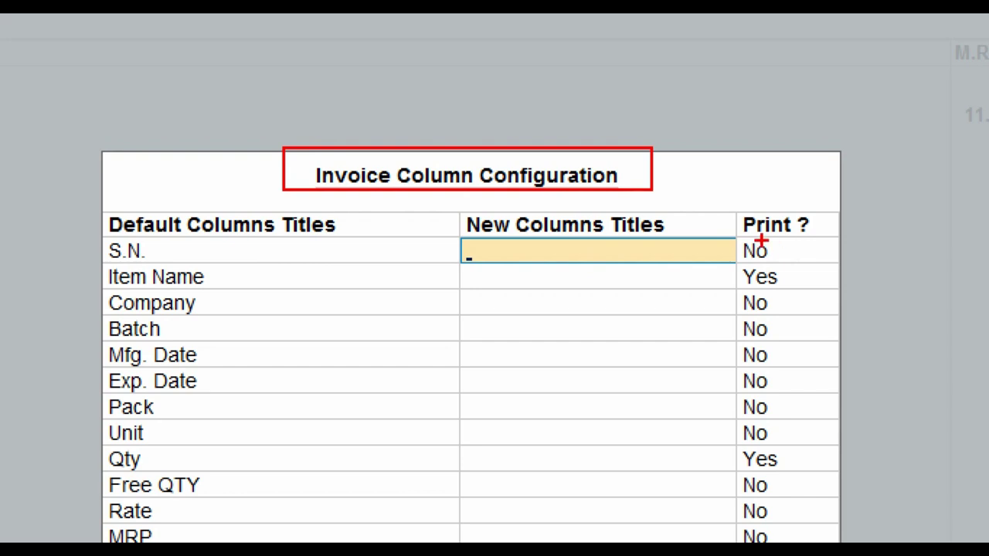
{"action": "mouse_move", "coordinate": [740, 230]}
{"action": "left_mouse_down"}
{"action": "mouse_move", "coordinate": [763, 262]}
{"action": "mouse_move", "coordinate": [789, 265]}
{"action": "left_mouse_up"}
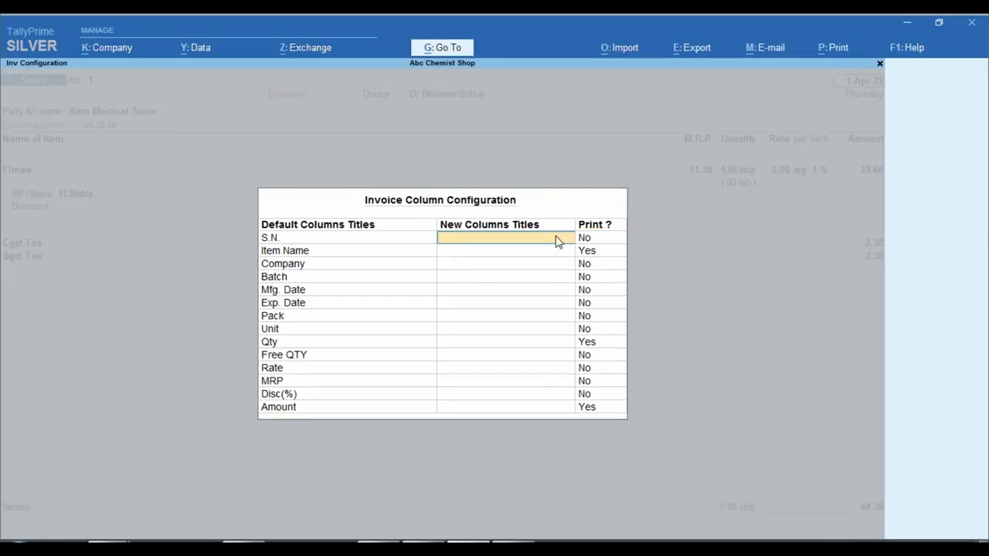
{"action": "left_click", "coordinate": [472, 253]}
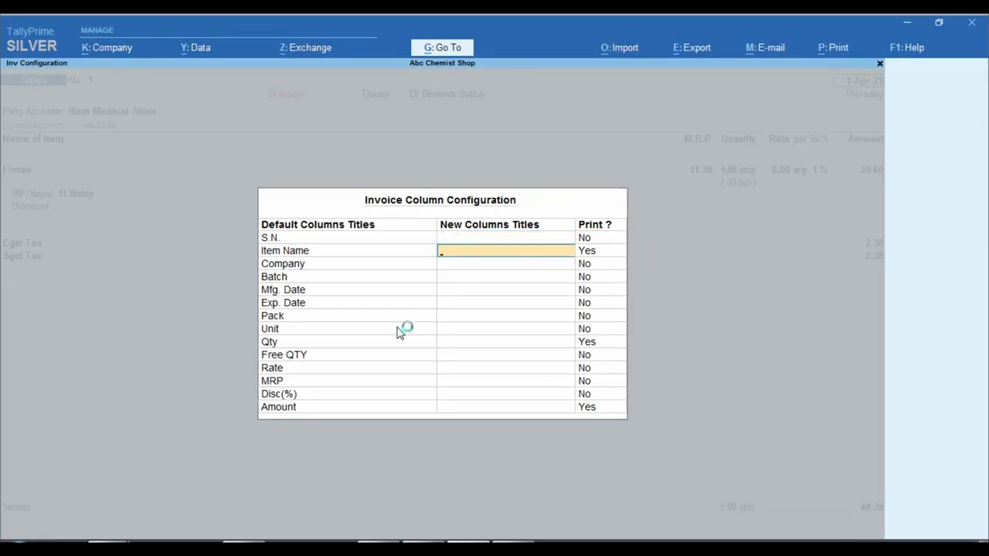
{"action": "left_click", "coordinate": [437, 535]}
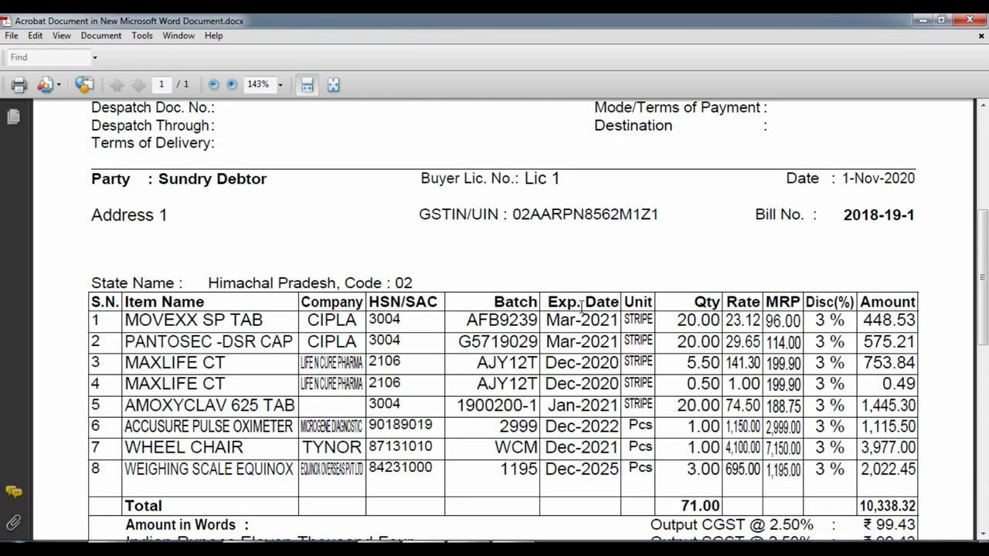
{"action": "left_click", "coordinate": [456, 541]}
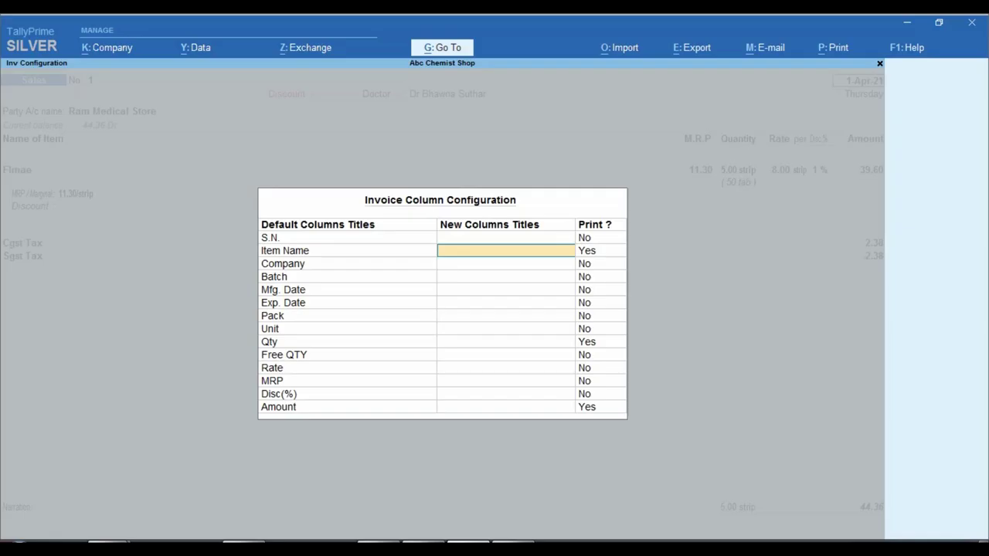
- Close the column configuration and preview the current voucher's Tax Invoice before returning
{"action": "key", "text": "Escape"}
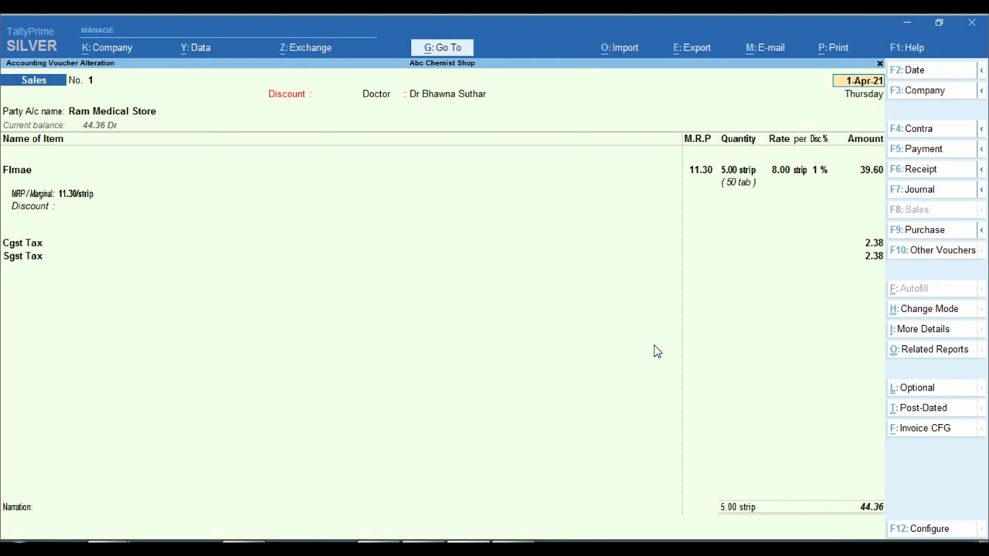
{"action": "key", "text": "alt"}
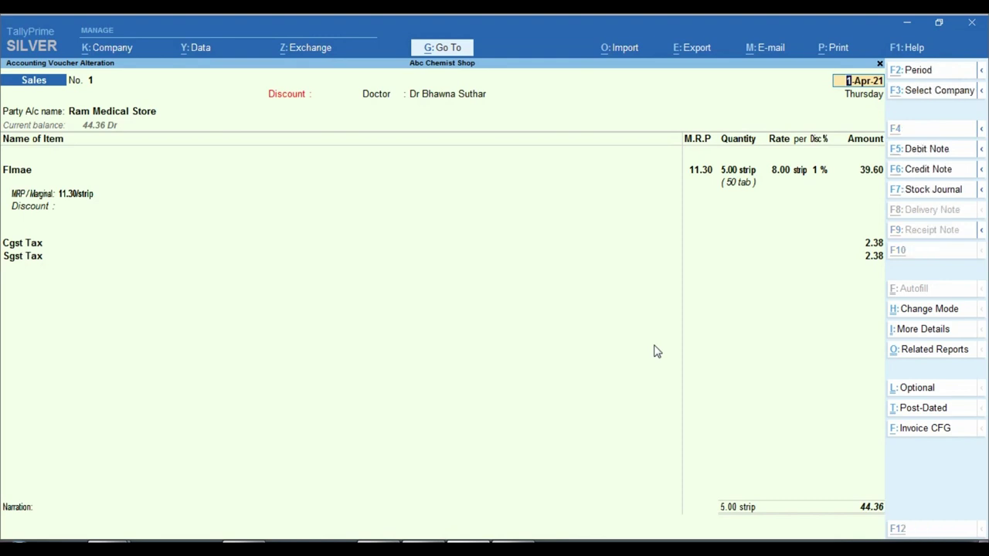
{"action": "key", "text": "alt+p"}
{"action": "key", "text": "Return"}
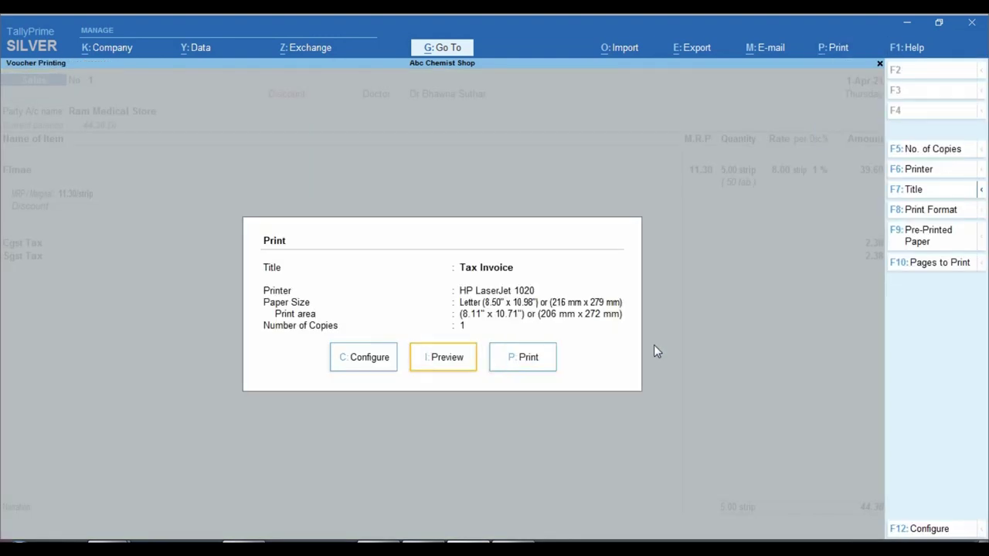
{"action": "key", "text": "i"}
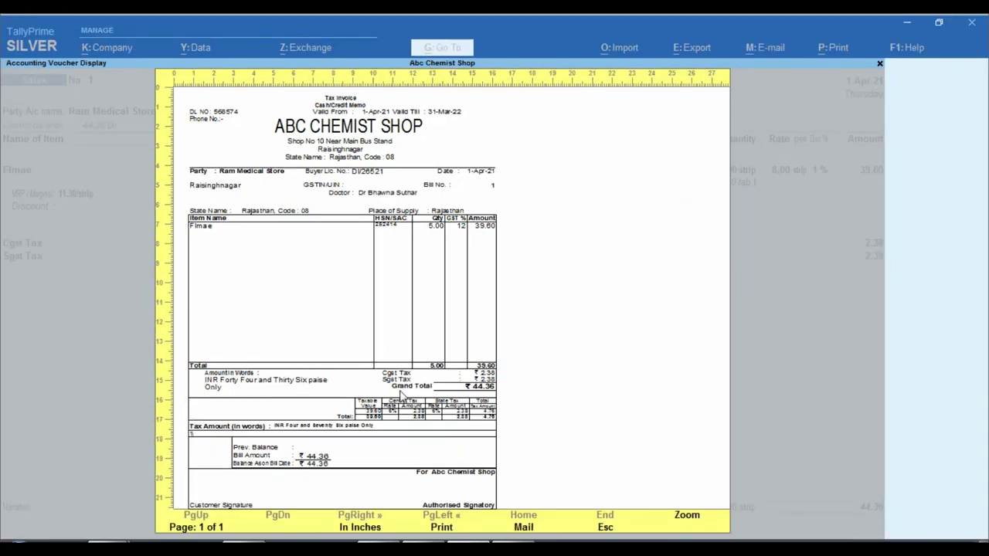
{"action": "key", "text": "Escape"}
{"action": "key", "text": "Escape"}
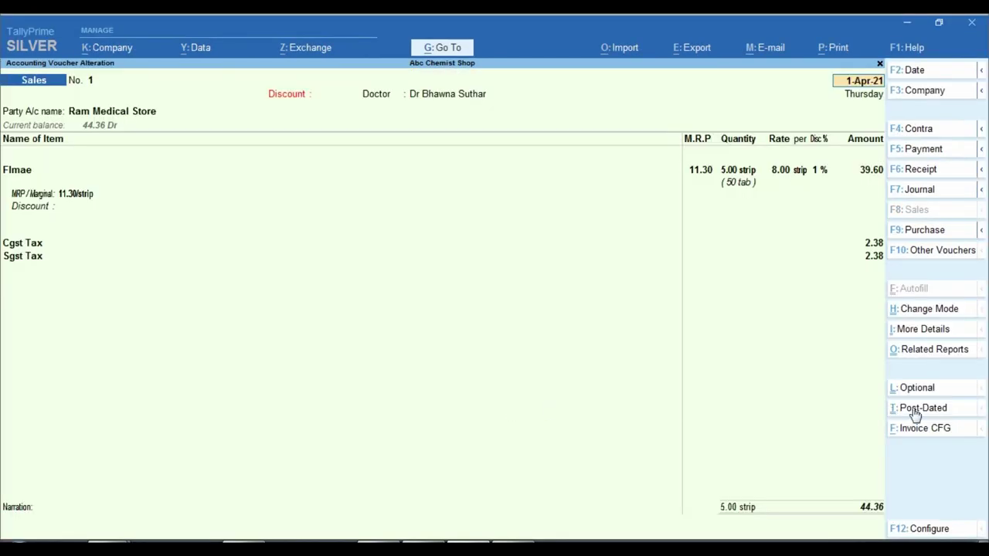
- Title the first columns S.N, Med Name, Com Nam and Batch, and set them to print
{"action": "left_click", "coordinate": [938, 428]}
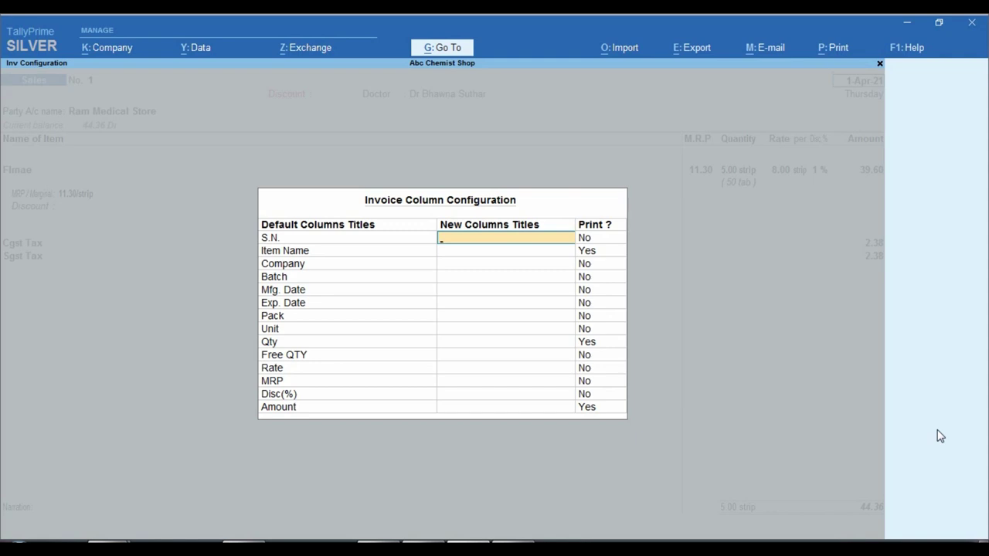
{"action": "type", "text": "S.N"}
{"action": "key", "text": "Return"}
{"action": "type", "text": "y"}
{"action": "key", "text": "Return"}
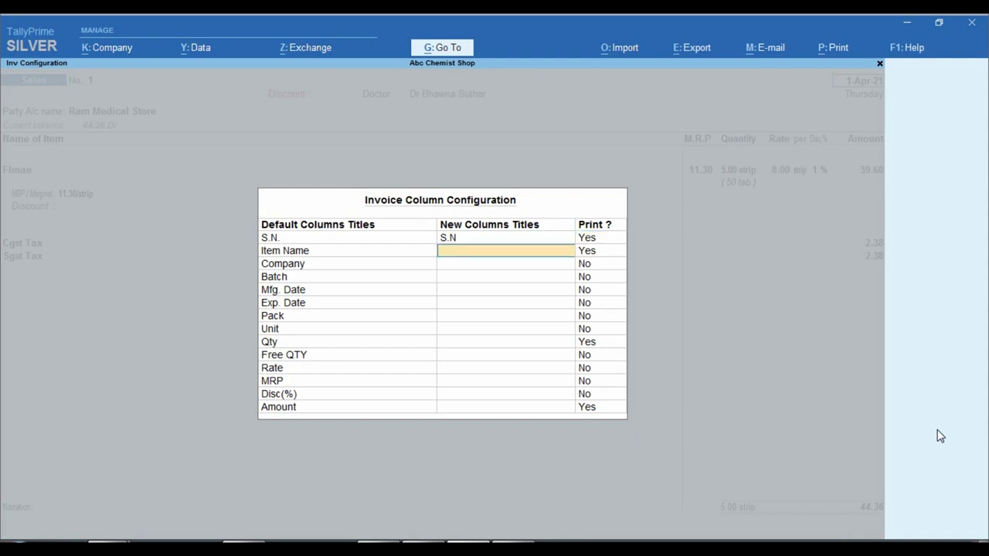
{"action": "type", "text": "Med Name"}
{"action": "key", "text": "Return"}
{"action": "type", "text": "Com Nam"}
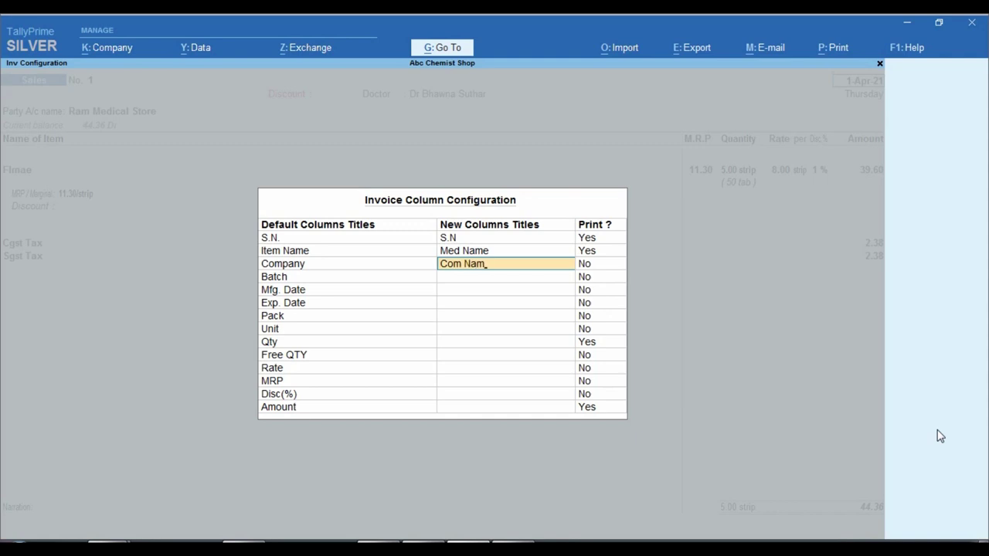
{"action": "key", "text": "Return"}
{"action": "type", "text": "y"}
{"action": "key", "text": "Return"}
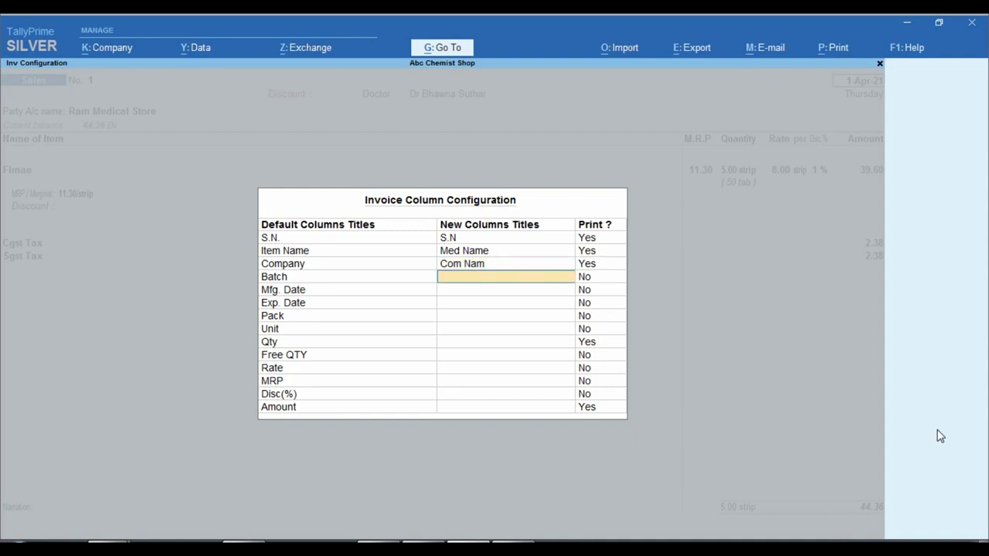
{"action": "type", "text": "Batch"}
{"action": "key", "text": "Return"}
{"action": "type", "text": "y"}
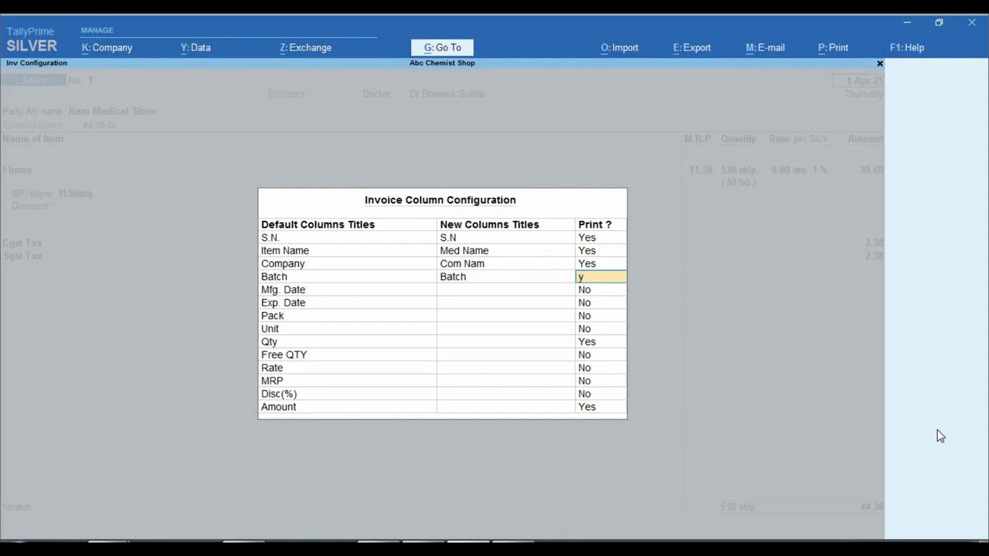
{"action": "key", "text": "Return"}
- Print the Mfg, Exp Date and Pac columns under those titles
{"action": "type", "text": "Mfg"}
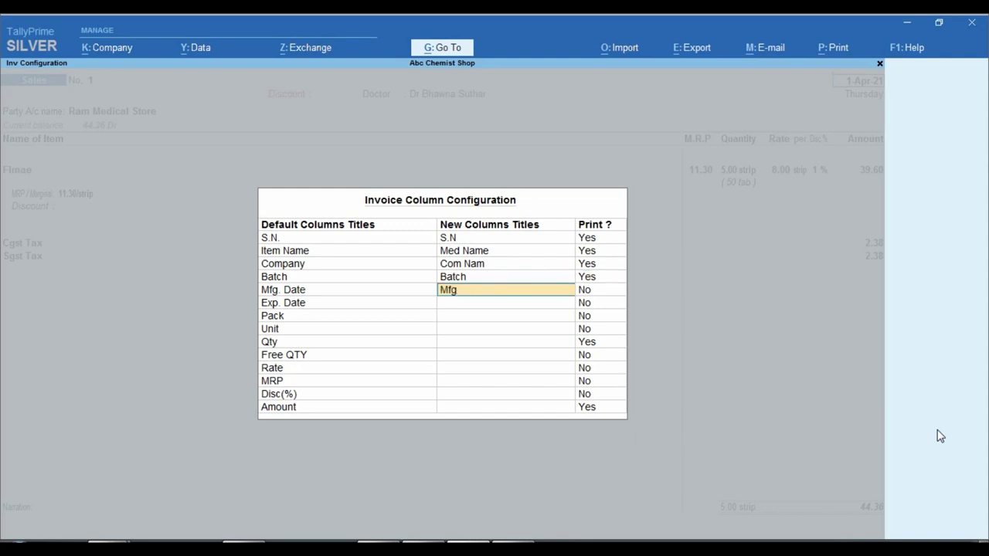
{"action": "key", "text": "Return"}
{"action": "type", "text": "y"}
{"action": "key", "text": "Return"}
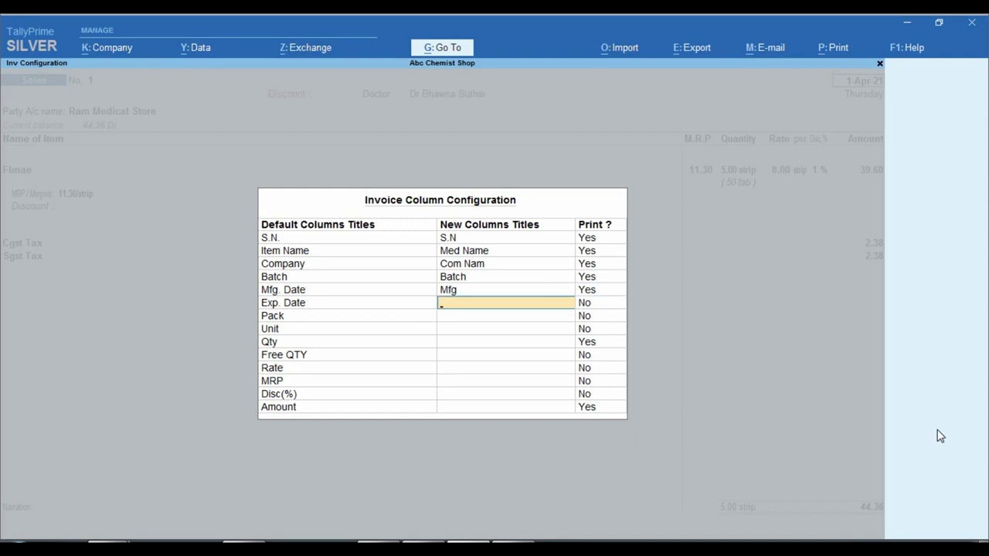
{"action": "type", "text": "Exp Date"}
{"action": "key", "text": "Return"}
{"action": "type", "text": "y"}
{"action": "key", "text": "Return"}
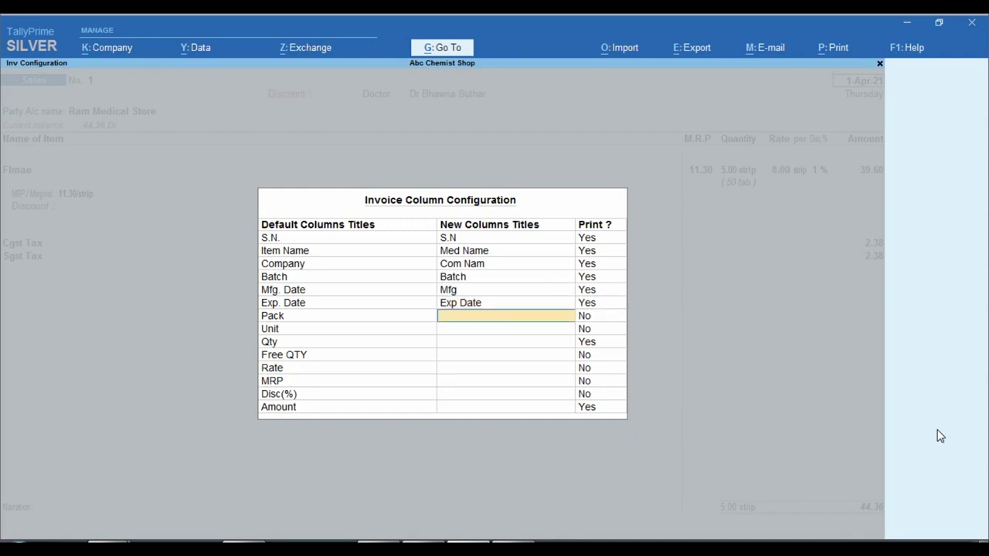
{"action": "type", "text": "Pac"}
{"action": "key", "text": "Return"}
{"action": "type", "text": "y"}
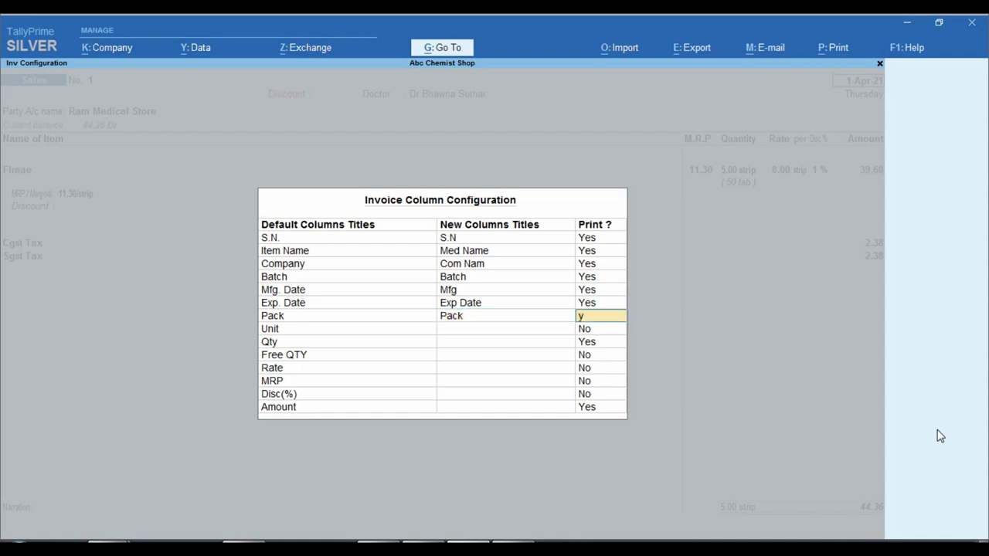
{"action": "key", "text": "Return"}
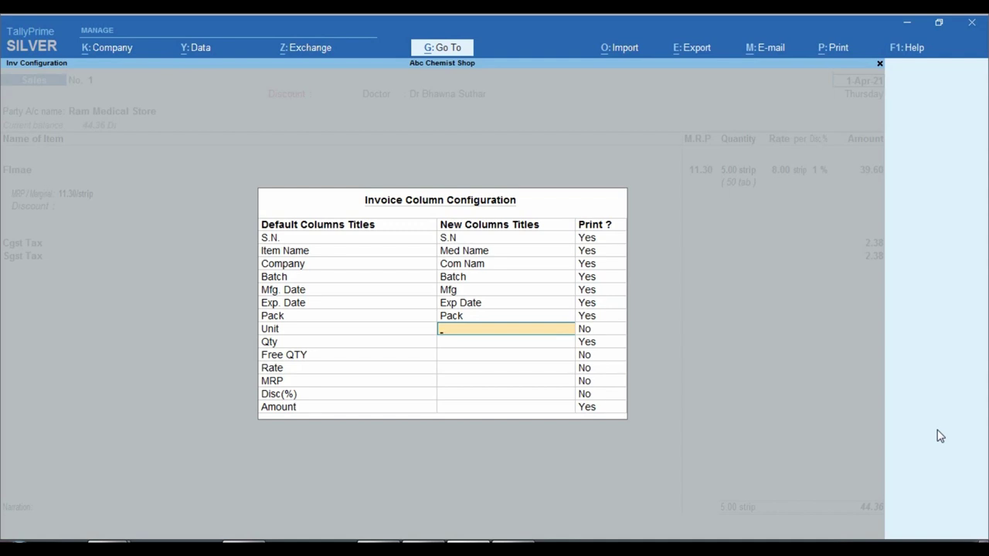
- Leave Unit and Free QTY unprinted, and print Rate titled Price with a Qnty title
{"action": "key", "text": "Return"}
{"action": "key", "text": "Return"}
{"action": "type", "text": "Qnty"}
{"action": "key", "text": "Return"}
{"action": "key", "text": "Return"}
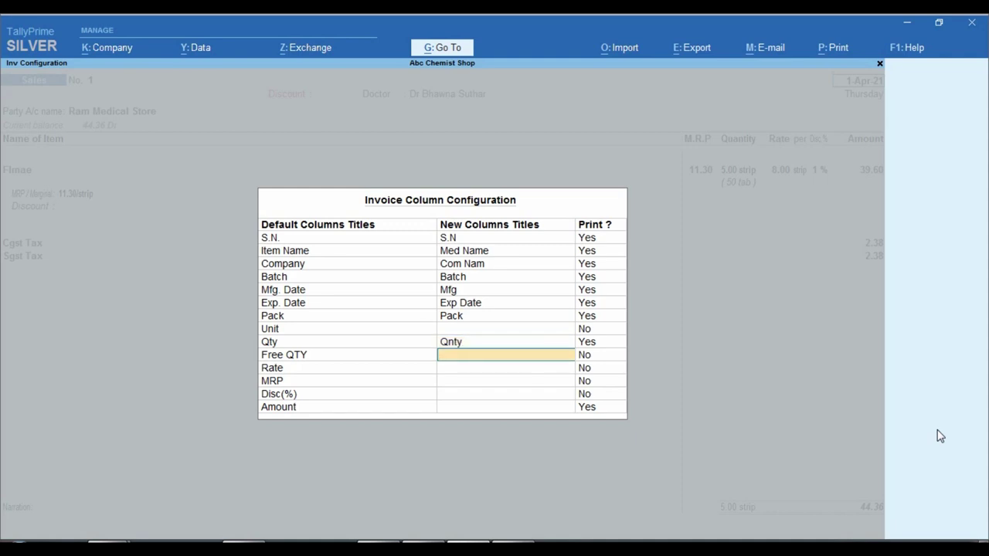
{"action": "key", "text": "Return"}
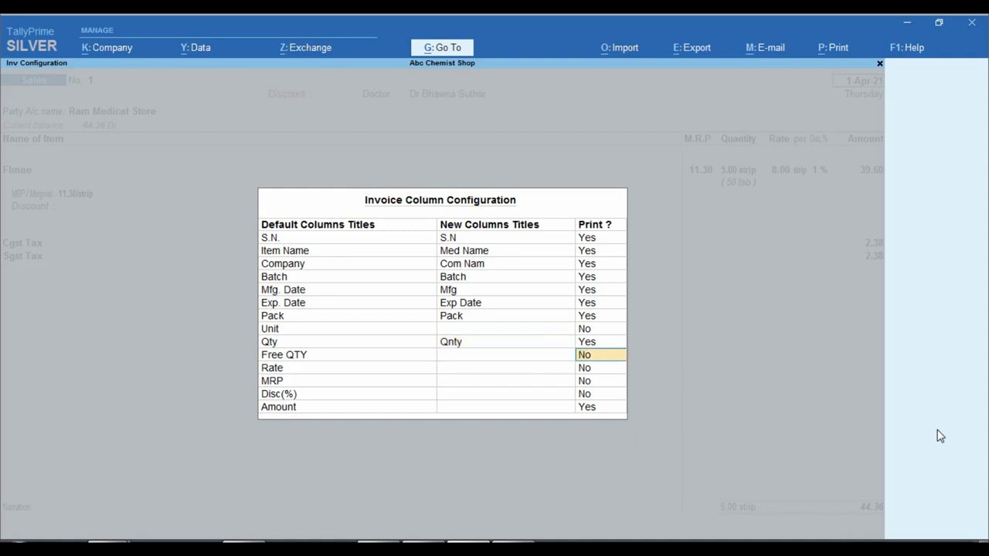
{"action": "key", "text": "Return"}
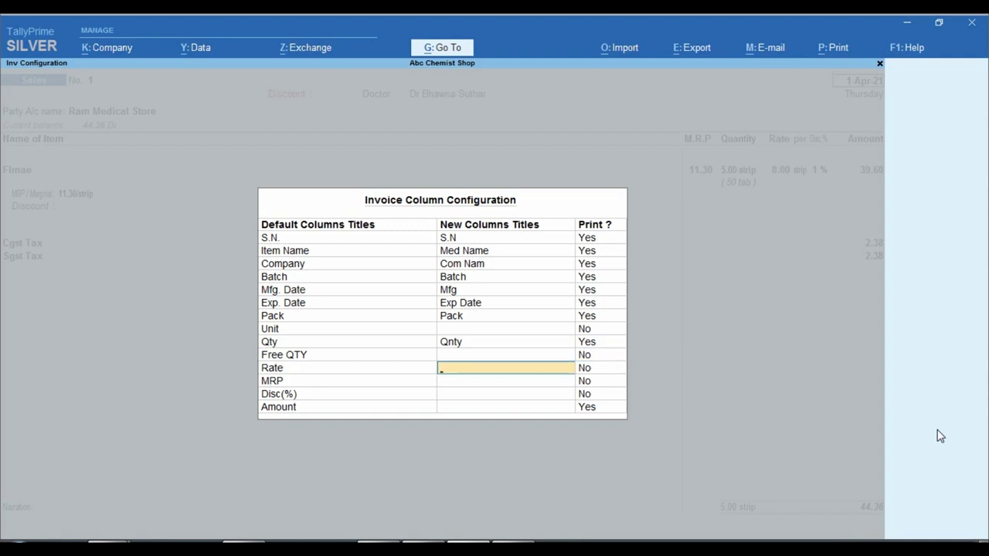
{"action": "type", "text": "Price"}
{"action": "key", "text": "Return"}
{"action": "key", "text": "y"}
{"action": "key", "text": "Return"}
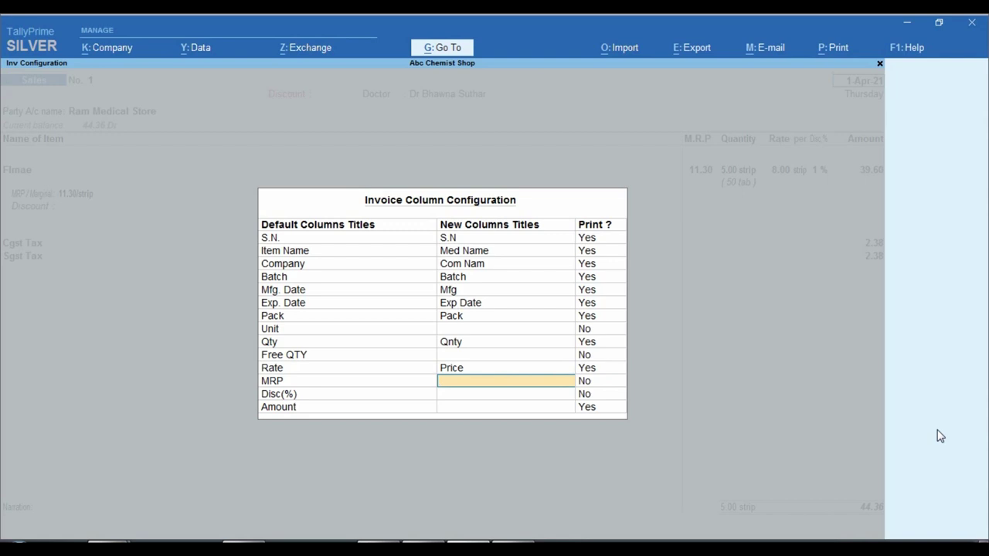
- Print MRP as Mrp and Disc(%) as Dis, title Amount Amt, and accept
{"action": "type", "text": "Mrp"}
{"action": "key", "text": "Return"}
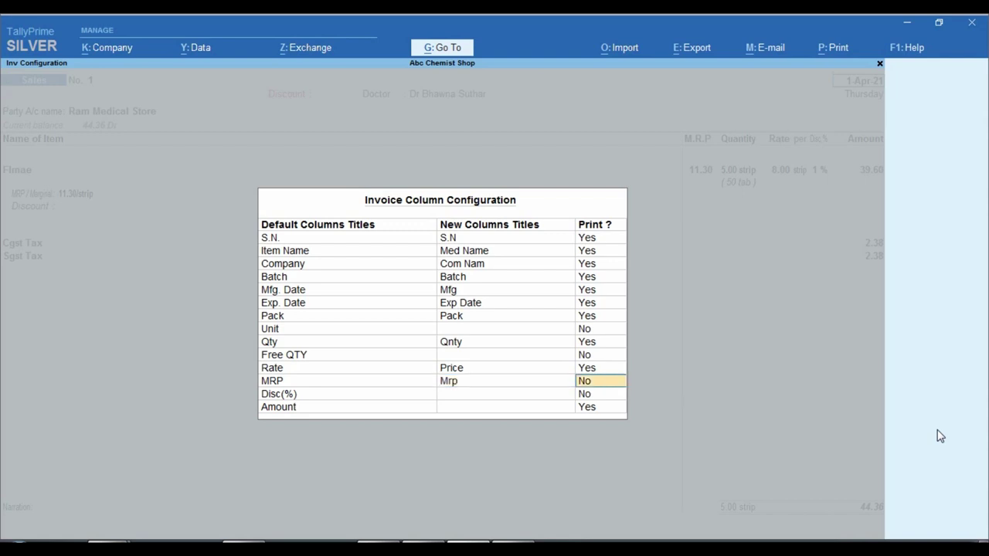
{"action": "key", "text": "y"}
{"action": "key", "text": "Return"}
{"action": "type", "text": "Dis"}
{"action": "key", "text": "Return"}
{"action": "type", "text": "y"}
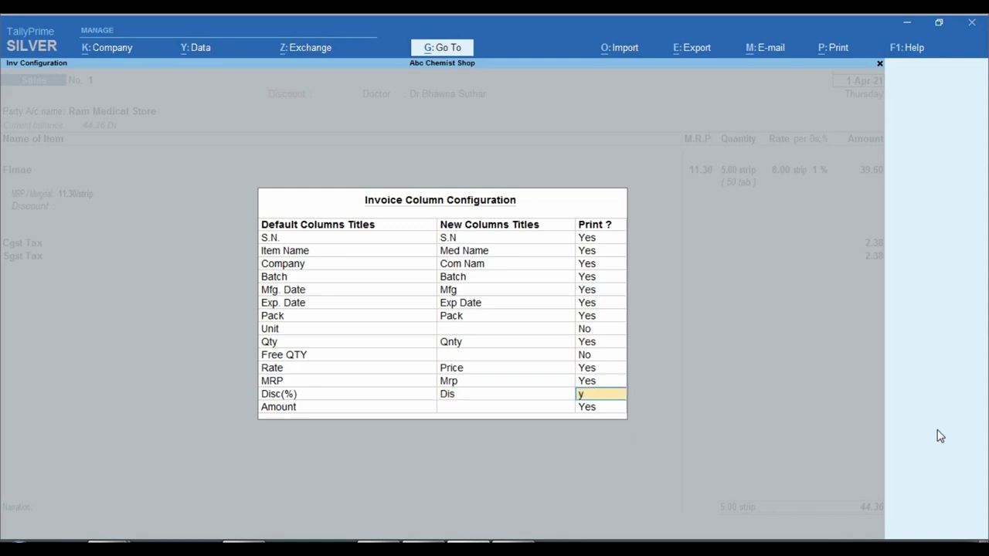
{"action": "key", "text": "Return"}
{"action": "type", "text": "Amt"}
{"action": "key", "text": "ctrl+a"}
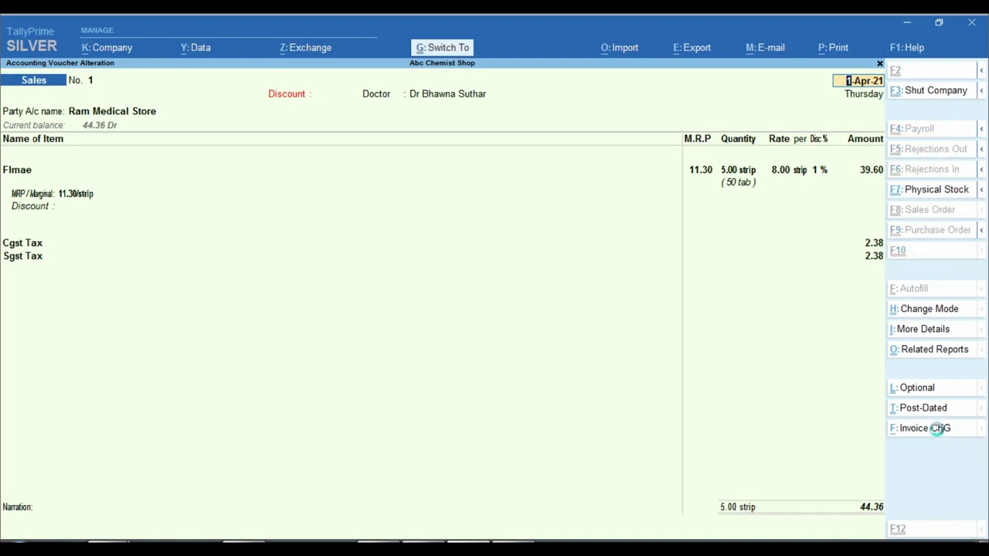
{"action": "key", "text": "ctrl+a"}
{"action": "key", "text": "Page_Up"}
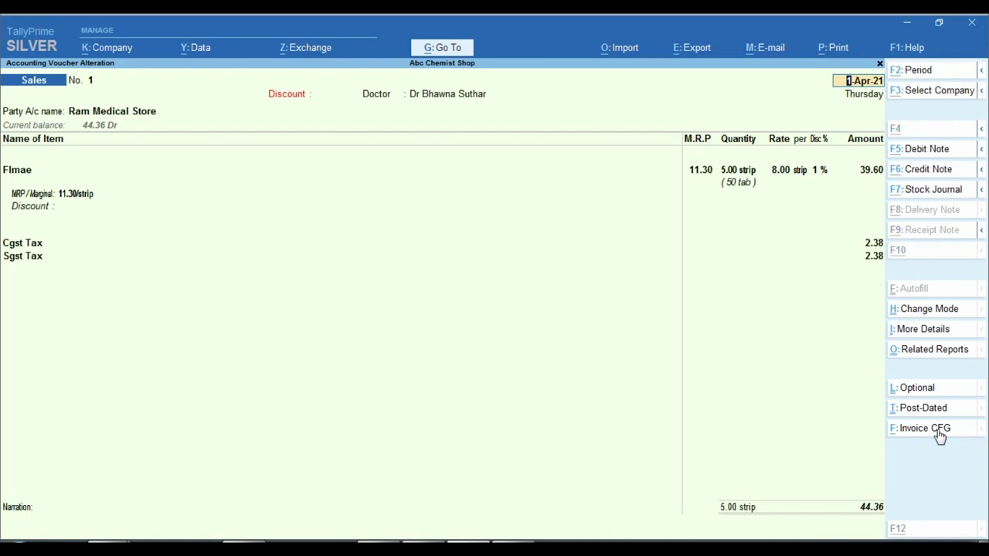
{"action": "key", "text": "alt+p"}
{"action": "key", "text": "Return"}
{"action": "key", "text": "Left"}
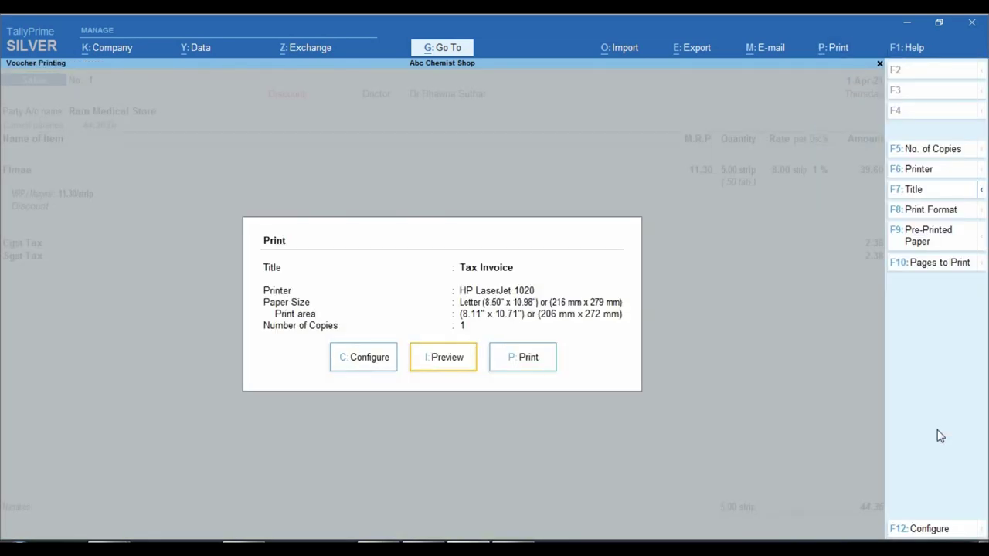
{"action": "key", "text": "Return"}
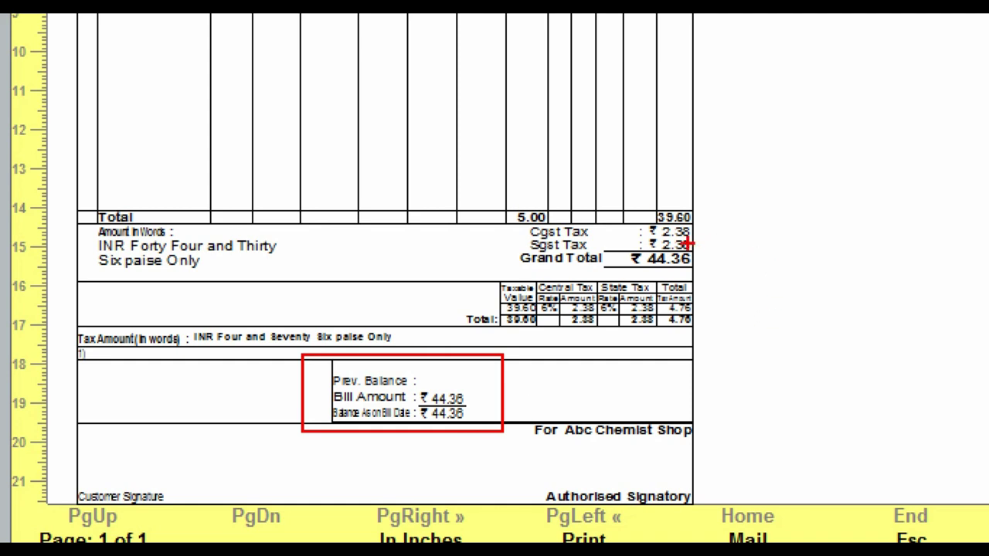
{"action": "left_click_drag", "start_coordinate": [623, 245], "coordinate": [706, 273]}
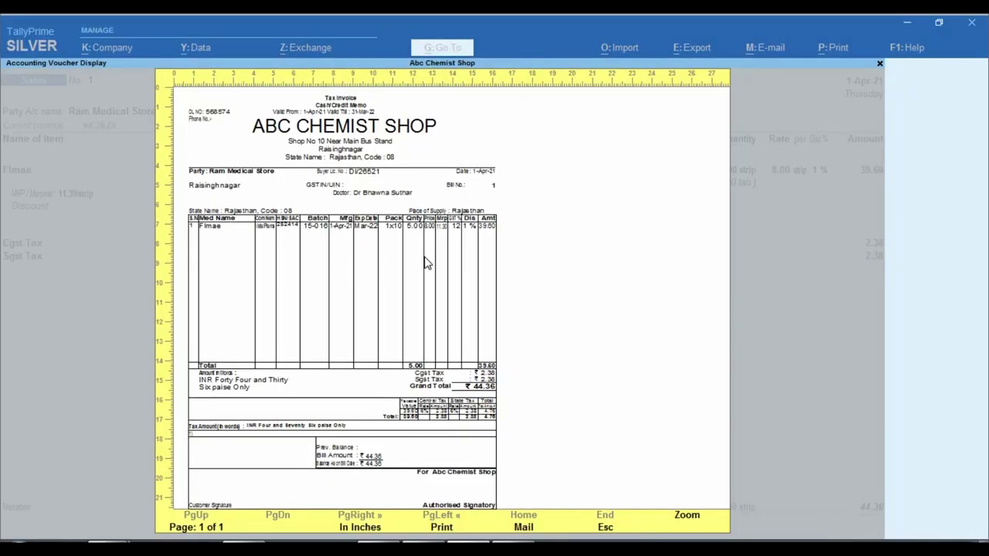
{"action": "key", "text": "Escape"}
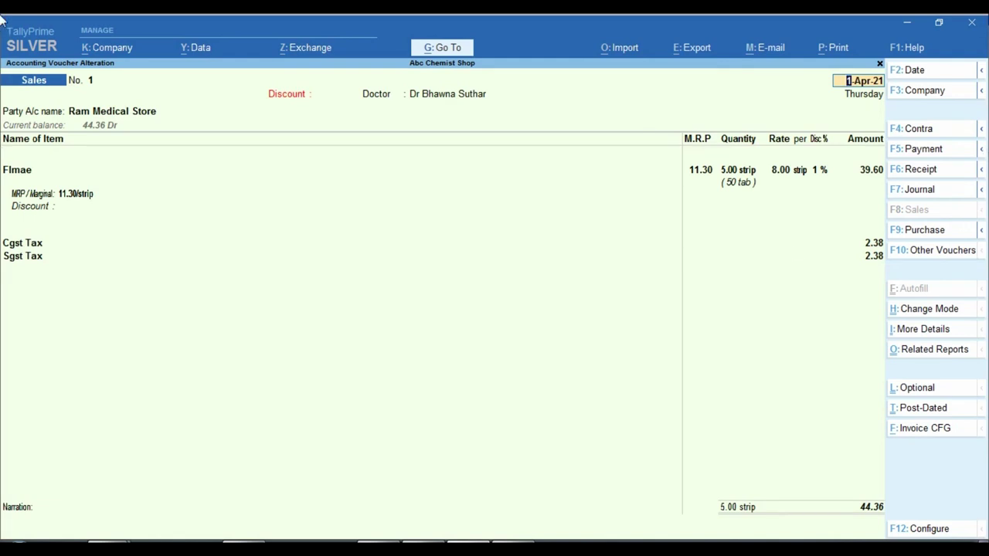
- Browse the F1: Help menu and move down to TDLs & AddOns
{"action": "left_click", "coordinate": [915, 48]}
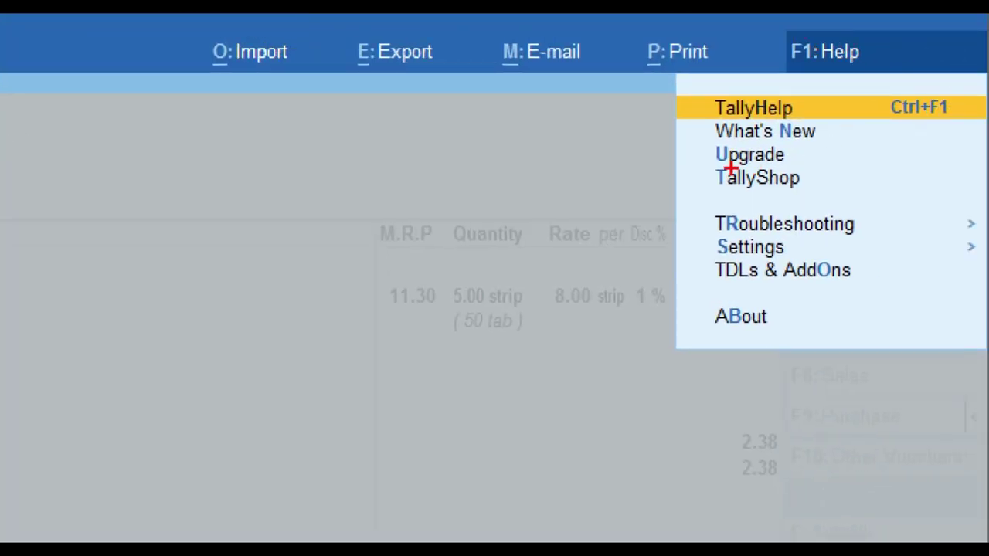
{"action": "left_click", "coordinate": [846, 104]}
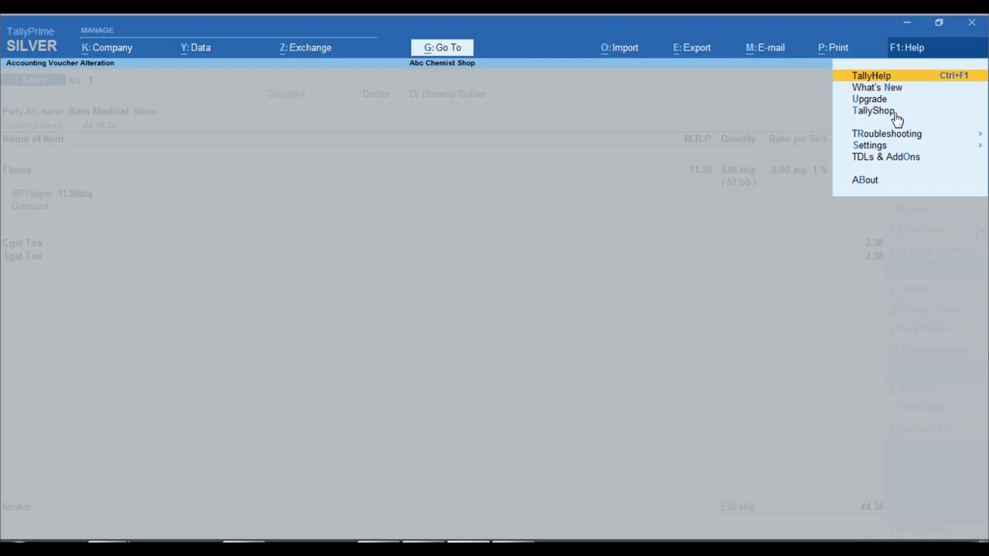
{"action": "key", "text": "Escape"}
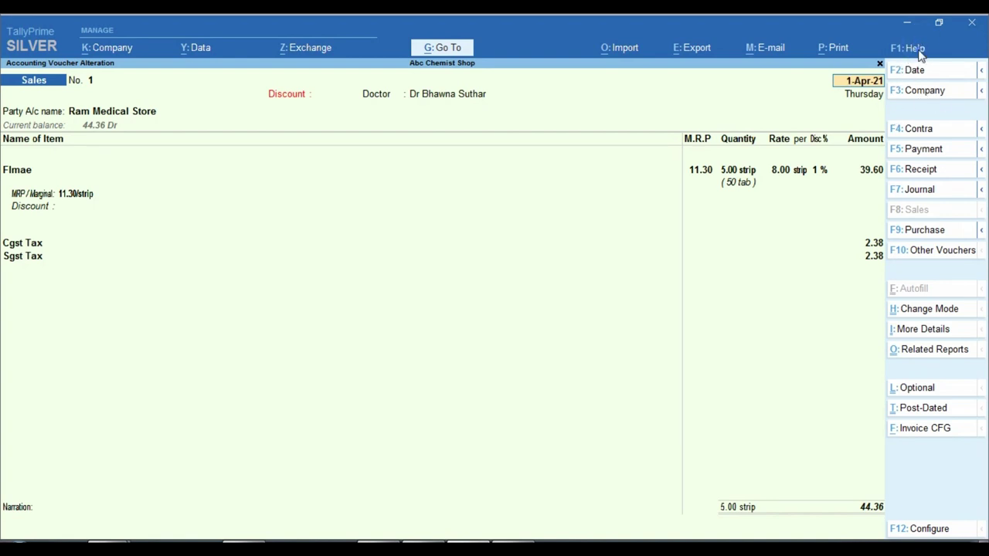
{"action": "left_click", "coordinate": [913, 48]}
{"action": "key", "text": "Down"}
{"action": "key", "text": "Down"}
{"action": "key", "text": "Down"}
{"action": "key", "text": "Down"}
{"action": "key", "text": "Down"}
{"action": "key", "text": "Down"}
- Open TDL Management and get into the local TDL configuration
{"action": "key", "text": "Return"}
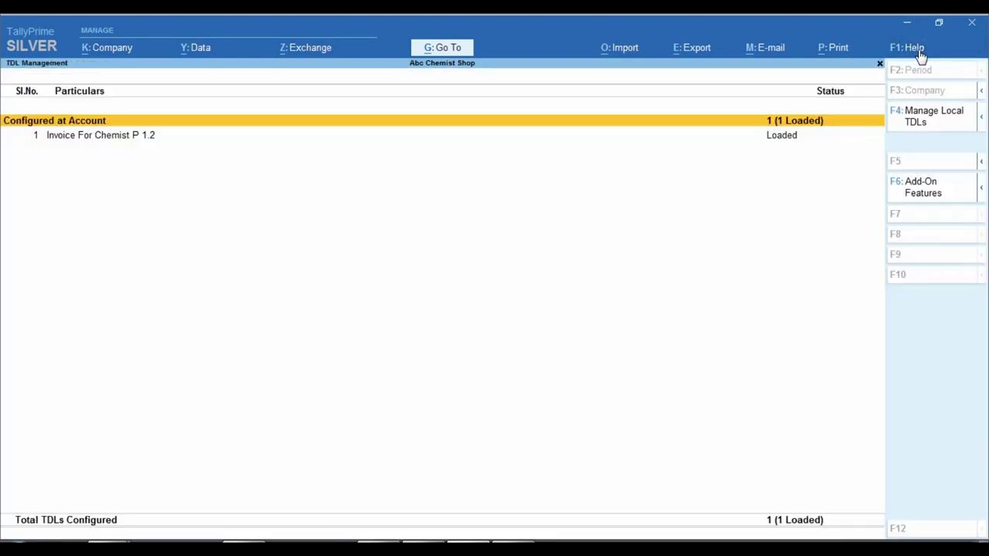
{"action": "key", "text": "ctrl"}
{"action": "left_click", "coordinate": [918, 120]}
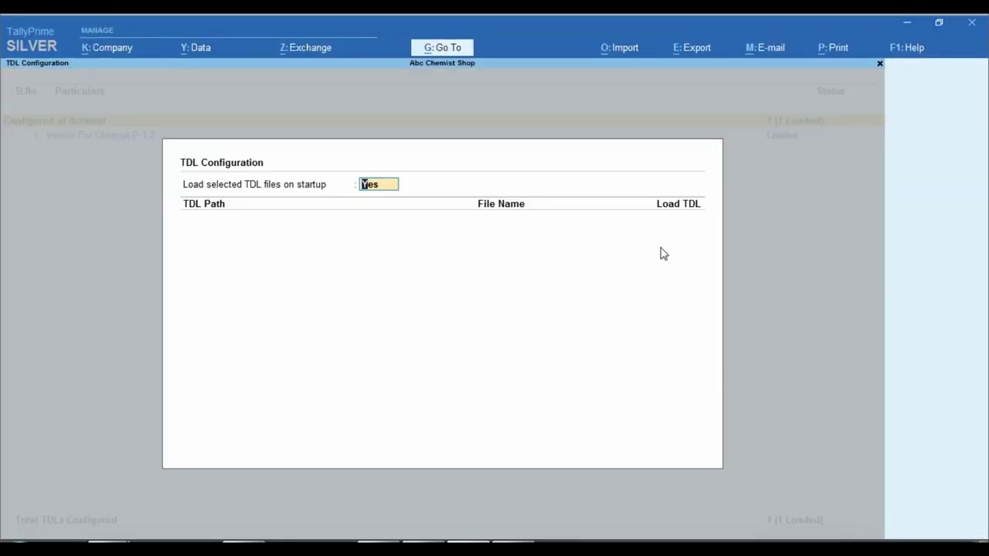
{"action": "key", "text": "Escape"}
{"action": "left_click", "coordinate": [916, 54]}
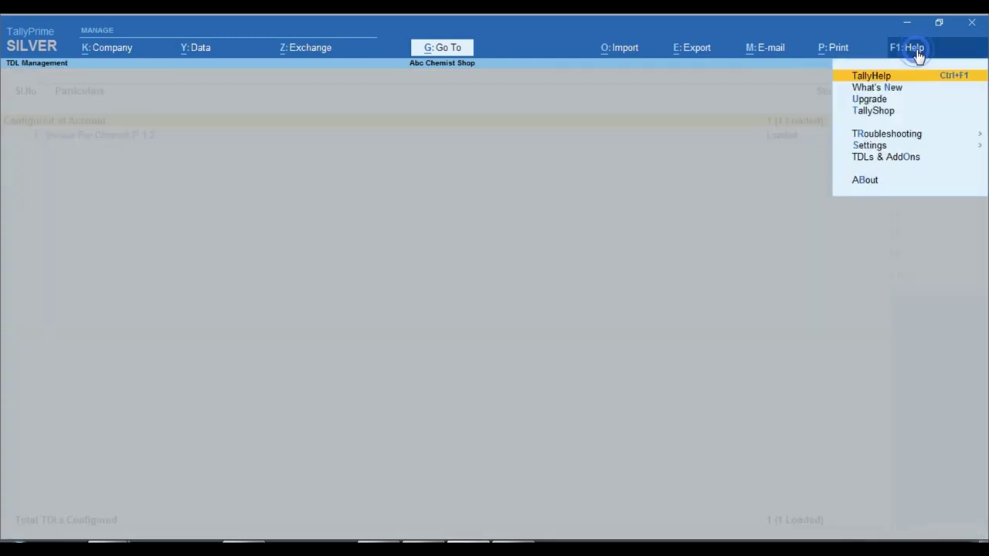
{"action": "left_click", "coordinate": [914, 159]}
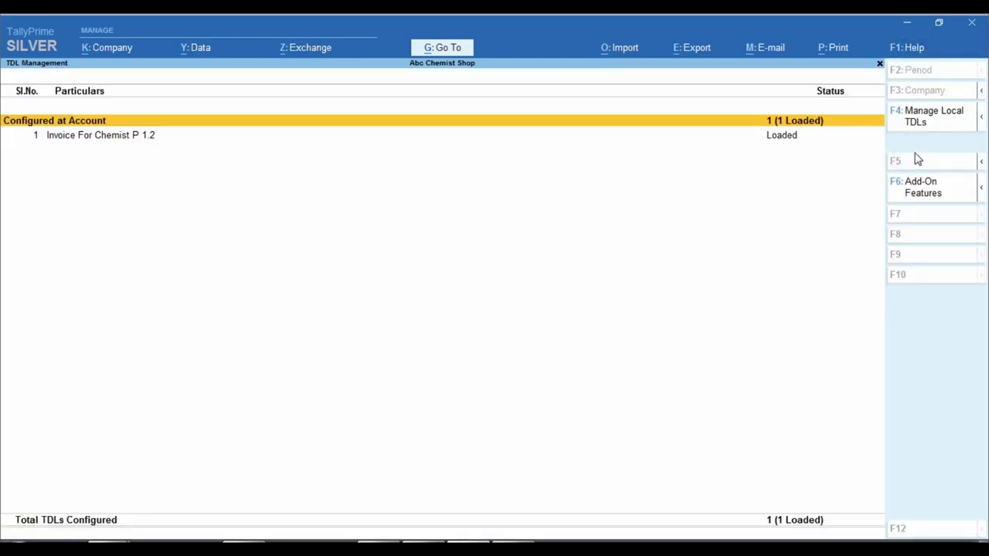
{"action": "key", "text": "ctrl"}
{"action": "left_click", "coordinate": [936, 119]}
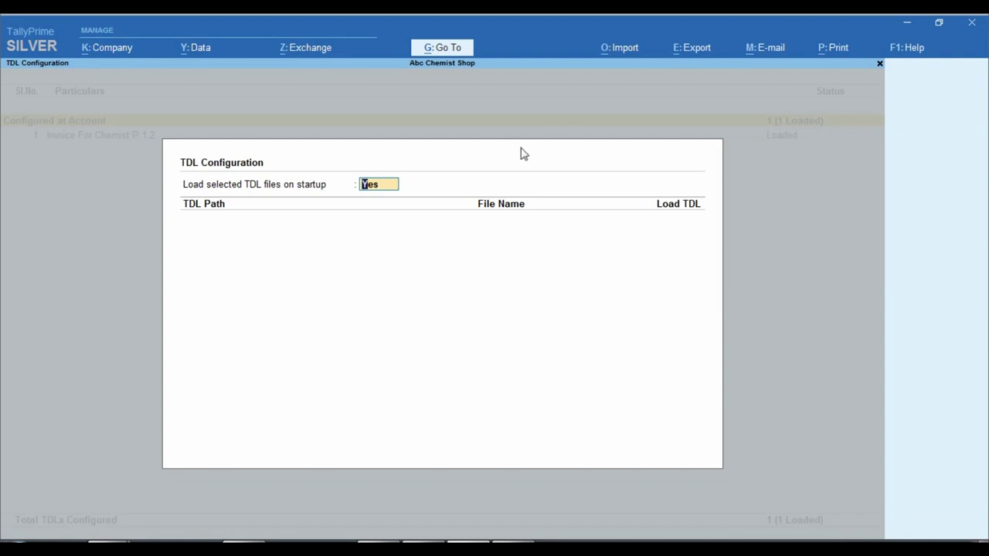
- Load Invoice_For_Chemist.tcp from the Desktop folder as a local TDL
{"action": "key", "text": "Return"}
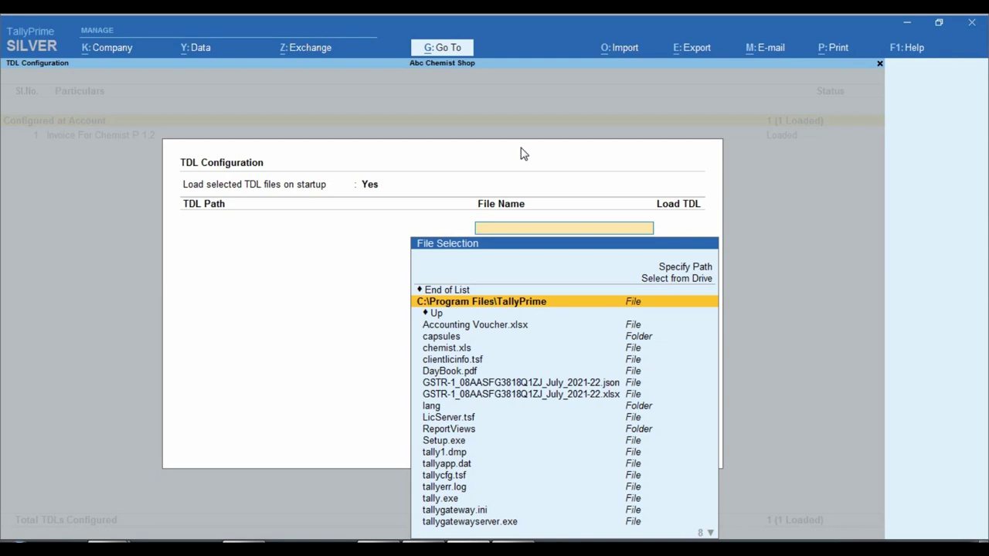
{"action": "key", "text": "Up"}
{"action": "key", "text": "Up"}
{"action": "key", "text": "Return"}
{"action": "key", "text": "Down"}
{"action": "key", "text": "Down"}
{"action": "key", "text": "Down"}
{"action": "key", "text": "Return"}
{"action": "type", "text": "che"}
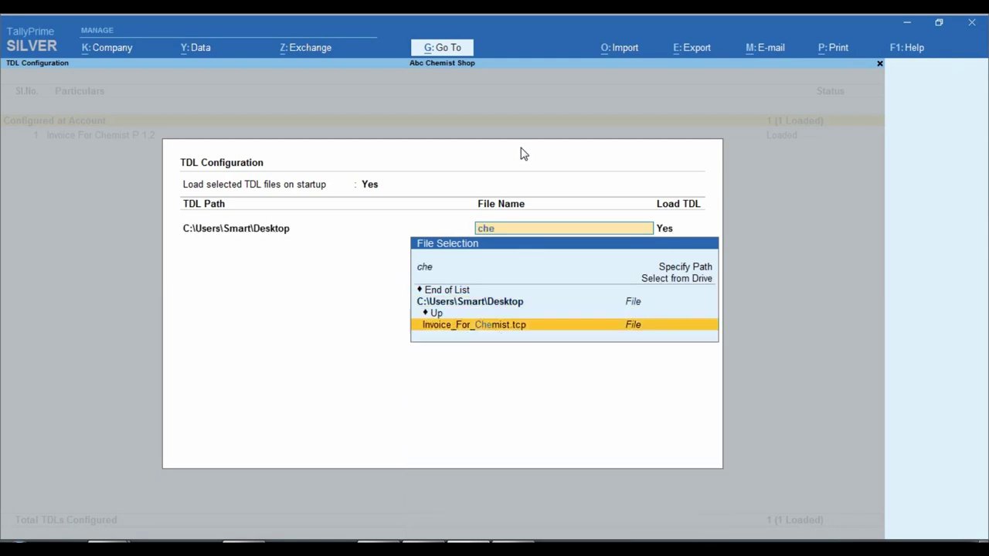
{"action": "key", "text": "Return"}
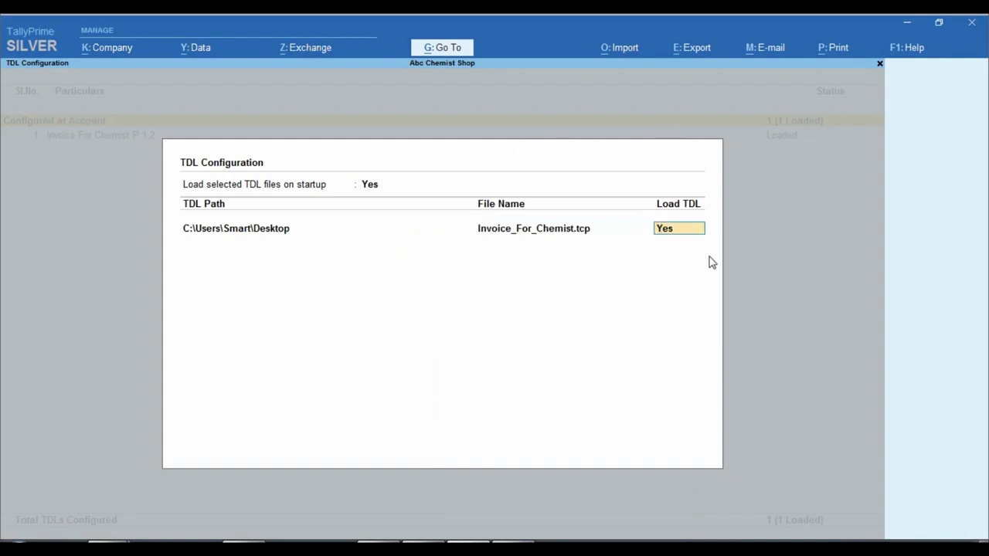
{"action": "key", "text": "Return"}
{"action": "key", "text": "Return"}
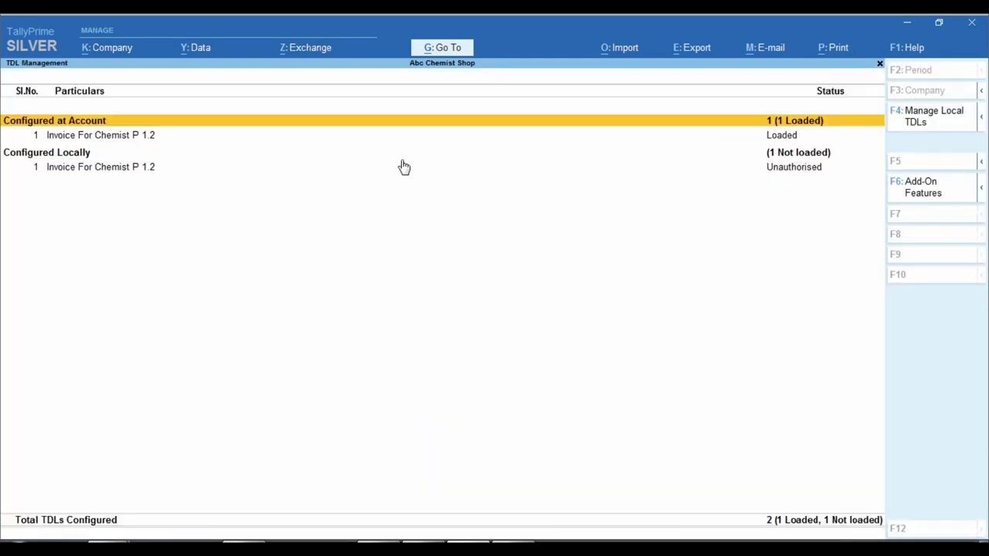
- Check that Activate Invoice for Chemist is Yes in Invoice For Chemist P 1.2's add-on features
{"action": "key", "text": "ctrl"}
{"action": "left_click", "coordinate": [773, 135]}
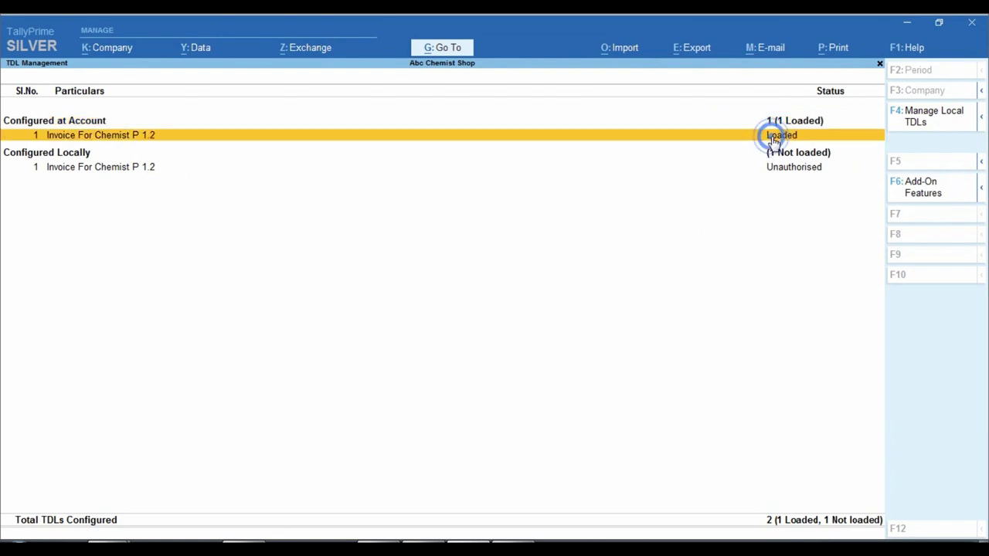
{"action": "left_click", "coordinate": [931, 199]}
{"action": "key", "text": "ctrl"}
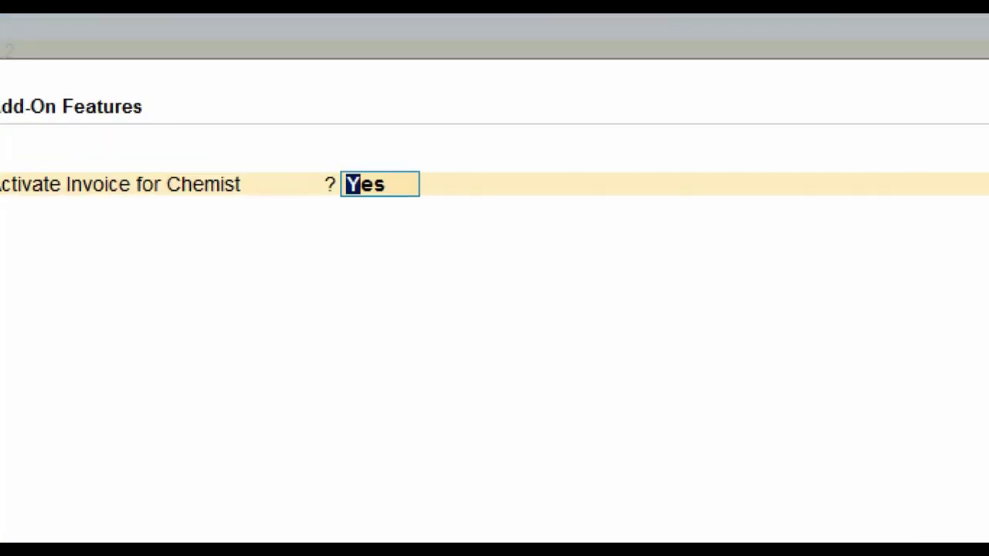
{"action": "mouse_move", "coordinate": [299, 158]}
{"action": "left_mouse_down"}
{"action": "mouse_move", "coordinate": [419, 205]}
{"action": "mouse_move", "coordinate": [457, 206]}
{"action": "left_mouse_up"}
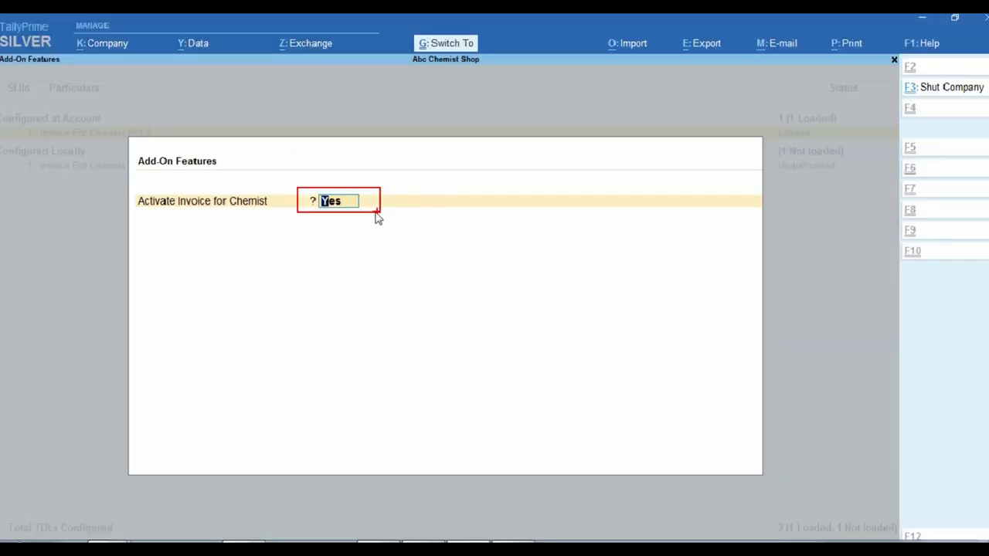
- Leave the add-on features and TDL Management to return to Sales voucher No. 1
{"action": "key", "text": "Escape"}
{"action": "key", "text": "y"}
{"action": "key", "text": "Up"}
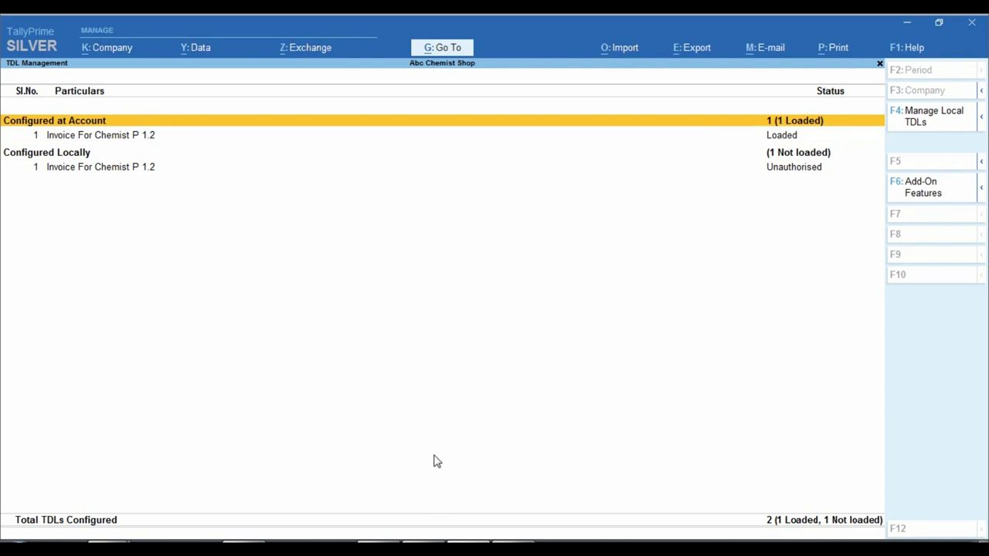
{"action": "key", "text": "Escape"}
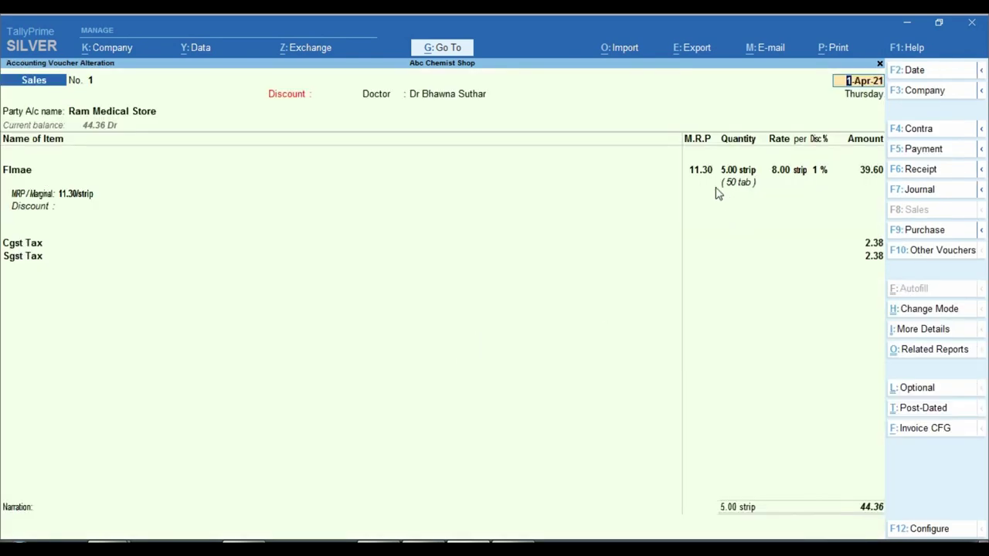
- Open the Tax Invoice print configuration with all settings shown
{"action": "key", "text": "ctrl"}
{"action": "key", "text": "alt+p"}
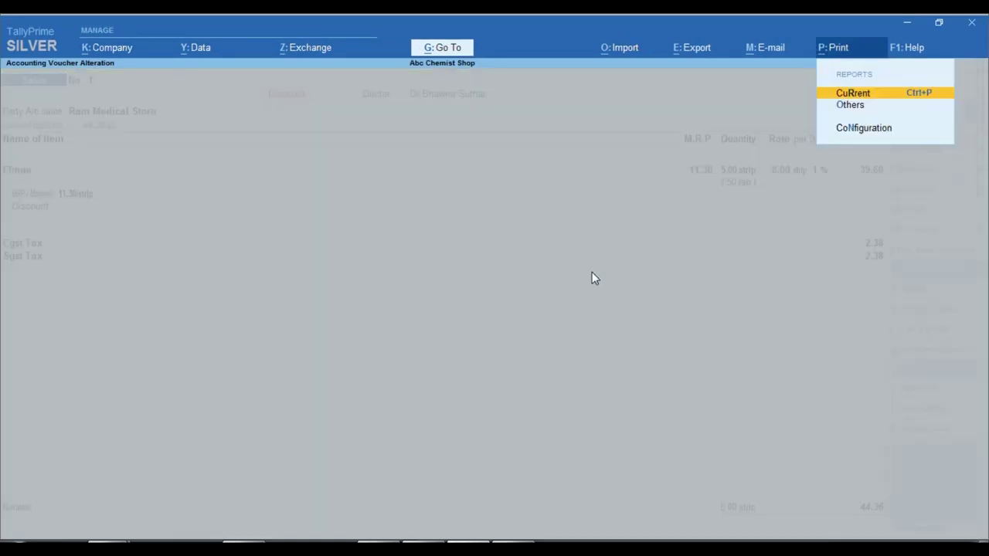
{"action": "key", "text": "Return"}
{"action": "key", "text": "Left"}
{"action": "key", "text": "Left"}
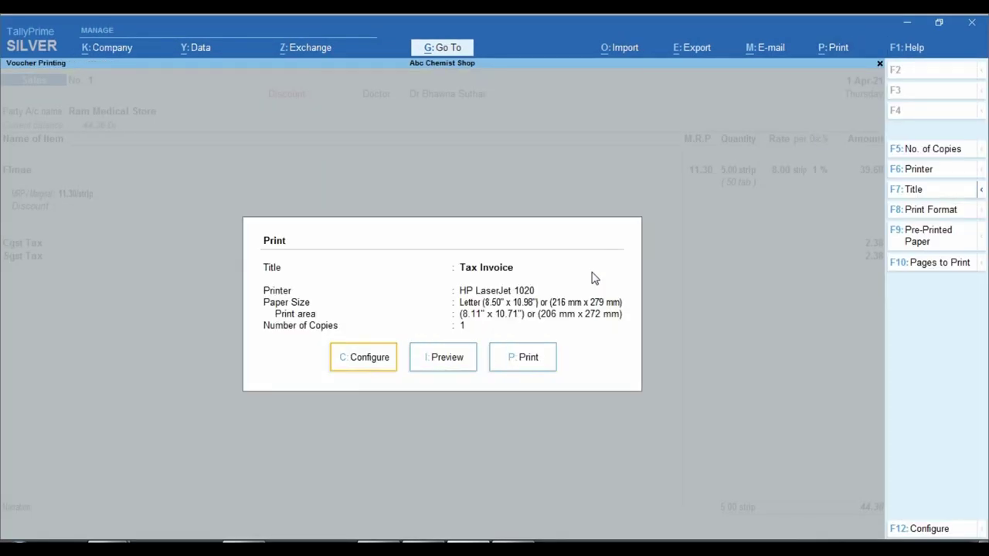
{"action": "key", "text": "Return"}
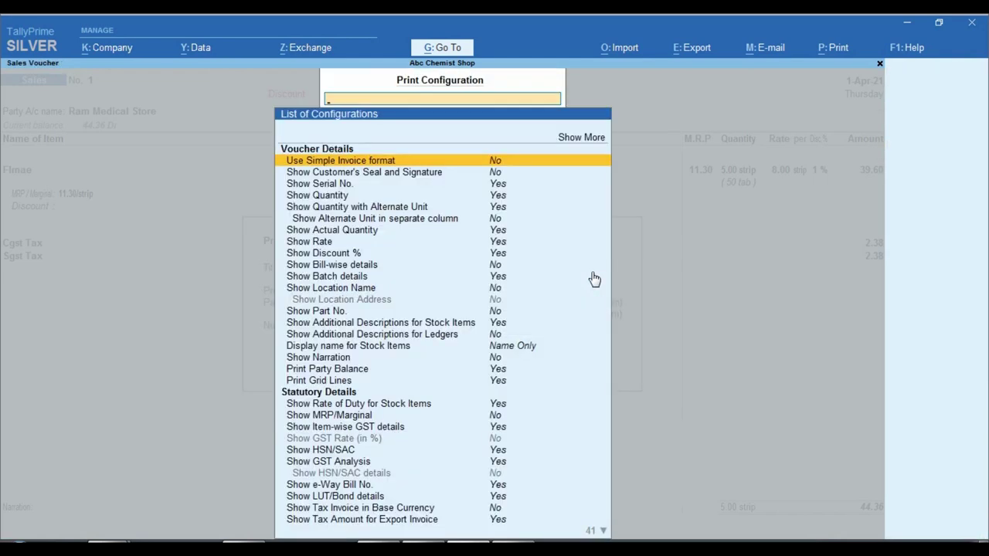
{"action": "key", "text": "Down"}
{"action": "key", "text": "Down"}
{"action": "key", "text": "Down"}
{"action": "key", "text": "Down"}
{"action": "key", "text": "Down"}
{"action": "key", "text": "Down"}
{"action": "key", "text": "Down"}
{"action": "key", "text": "Down"}
{"action": "key", "text": "Down"}
{"action": "key", "text": "Down"}
{"action": "key", "text": "Down"}
{"action": "key", "text": "Down"}
{"action": "key", "text": "Down"}
{"action": "key", "text": "Down"}
{"action": "key", "text": "Down"}
{"action": "key", "text": "Down"}
{"action": "key", "text": "Down"}
{"action": "key", "text": "Down"}
{"action": "key", "text": "Down"}
{"action": "key", "text": "Down"}
{"action": "key", "text": "Down"}
{"action": "key", "text": "Down"}
{"action": "key", "text": "Down"}
{"action": "key", "text": "Down"}
{"action": "key", "text": "Down"}
{"action": "key", "text": "Down"}
{"action": "key", "text": "Down"}
{"action": "key", "text": "Down"}
{"action": "key", "text": "Down"}
{"action": "key", "text": "Down"}
{"action": "key", "text": "Down"}
{"action": "key", "text": "Down"}
{"action": "key", "text": "Down"}
{"action": "key", "text": "Down"}
{"action": "key", "text": "Down"}
{"action": "key", "text": "Down"}
{"action": "key", "text": "Down"}
{"action": "key", "text": "Down"}
{"action": "key", "text": "Down"}
{"action": "key", "text": "Down"}
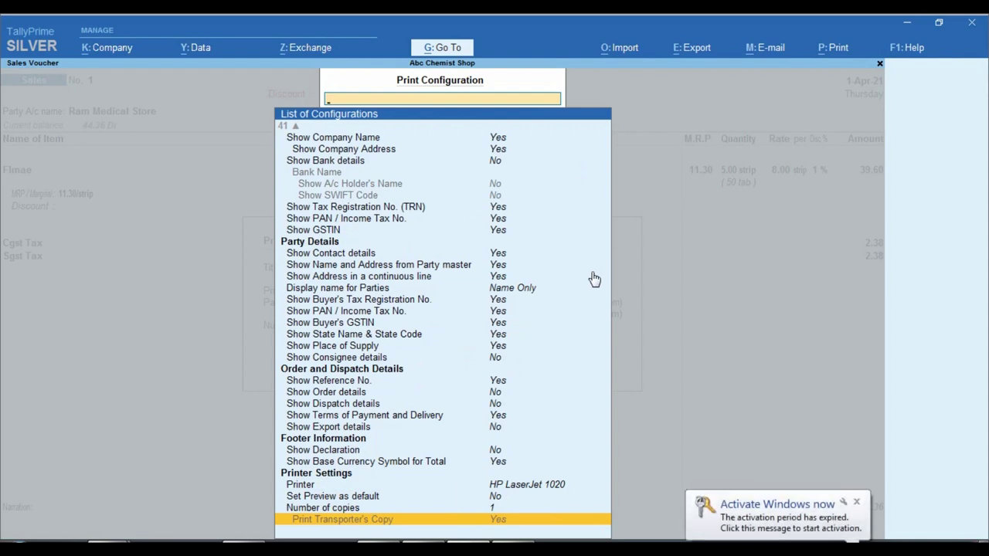
{"action": "key", "text": "Escape"}
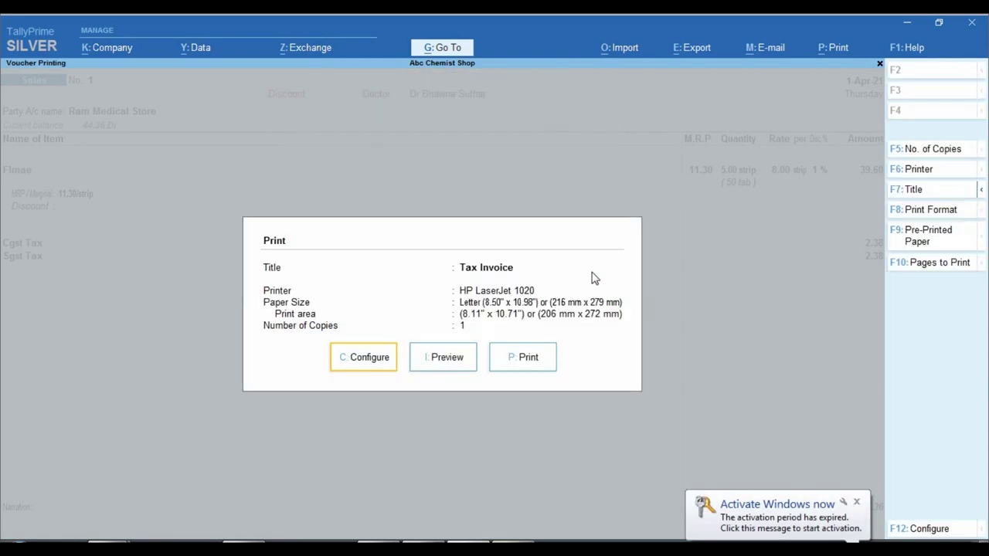
{"action": "key", "text": "c"}
{"action": "key", "text": "Up"}
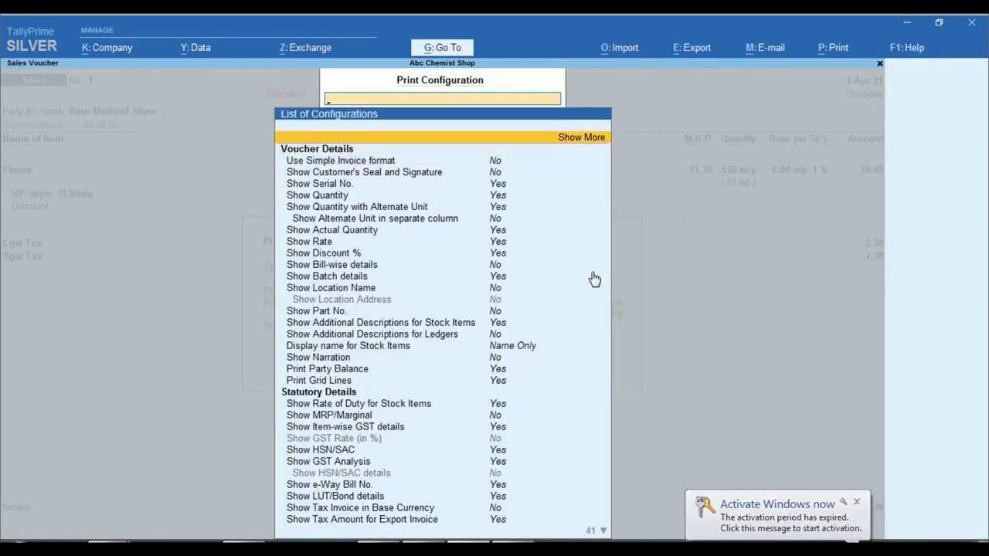
{"action": "key", "text": "Return"}
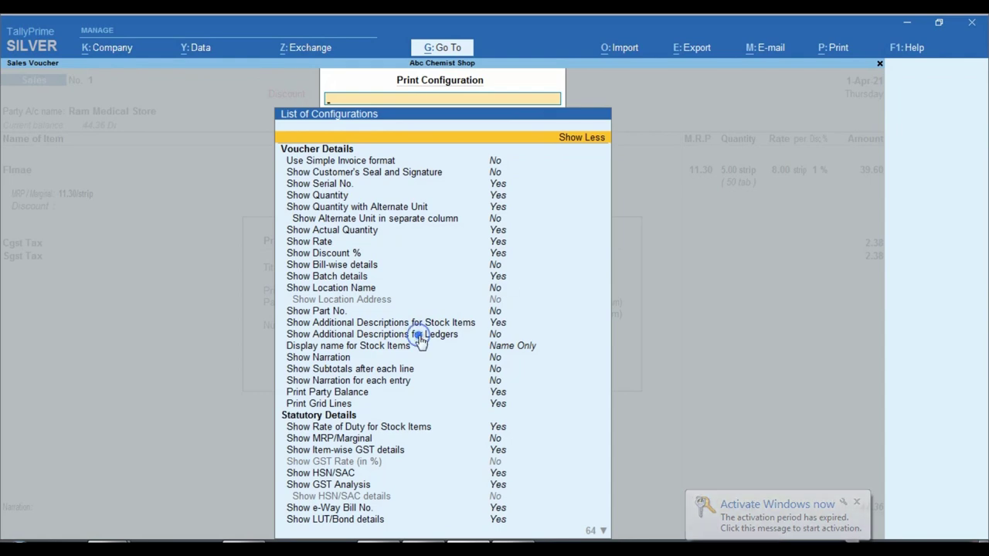
{"action": "scroll", "coordinate": [442, 351], "scroll_direction": "down", "scroll_amount": 15}
{"action": "scroll", "coordinate": [444, 364], "scroll_direction": "down", "scroll_amount": 20}
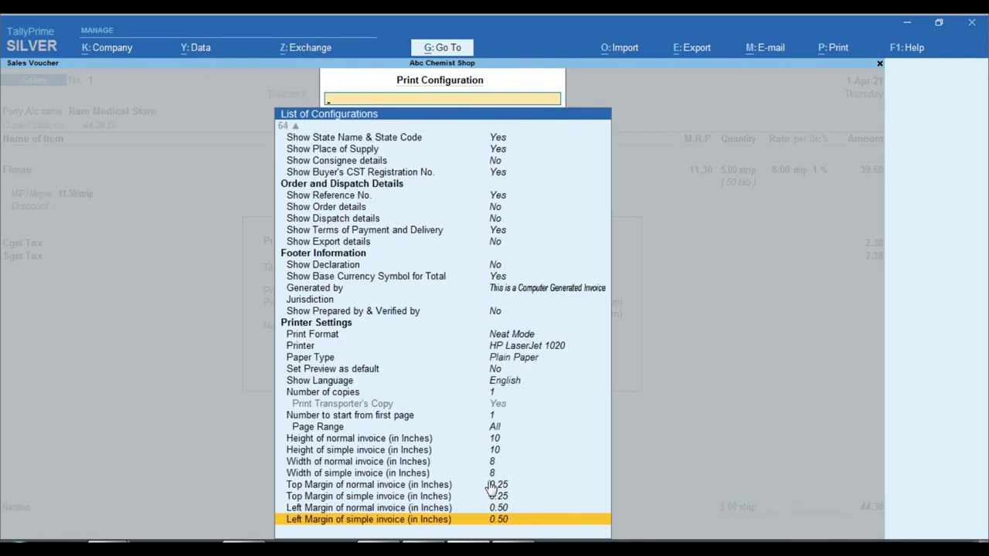
{"action": "key", "text": "ctrl"}
- Set both Width of normal invoice and Width of simple invoice to 10 inches
{"action": "left_click", "coordinate": [510, 387]}
{"action": "key", "text": "Return"}
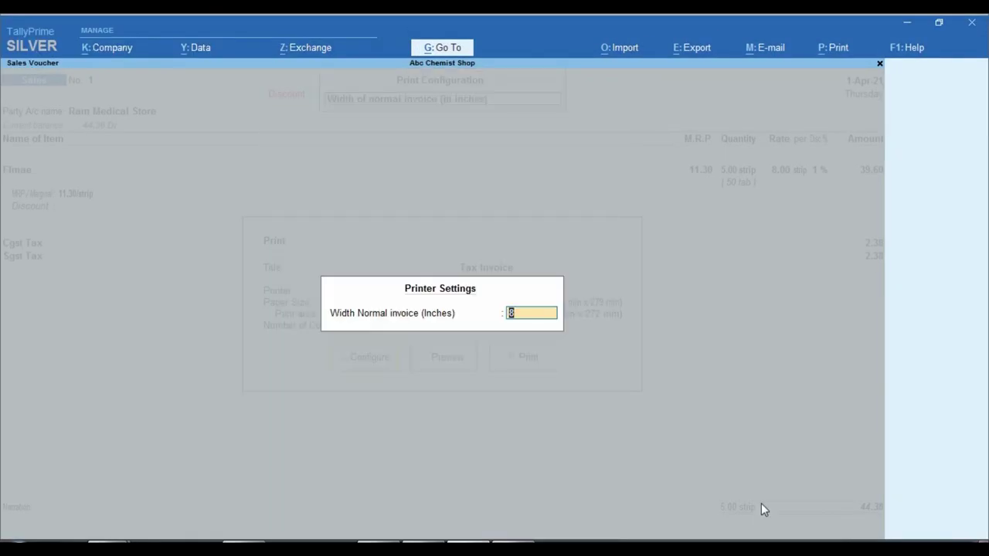
{"action": "type", "text": "10"}
{"action": "key", "text": "Return"}
{"action": "key", "text": "Down"}
{"action": "key", "text": "Return"}
{"action": "type", "text": "10"}
{"action": "key", "text": "Return"}
{"action": "key", "text": "Down"}
{"action": "key", "text": "Down"}
{"action": "key", "text": "Down"}
{"action": "key", "text": "Down"}
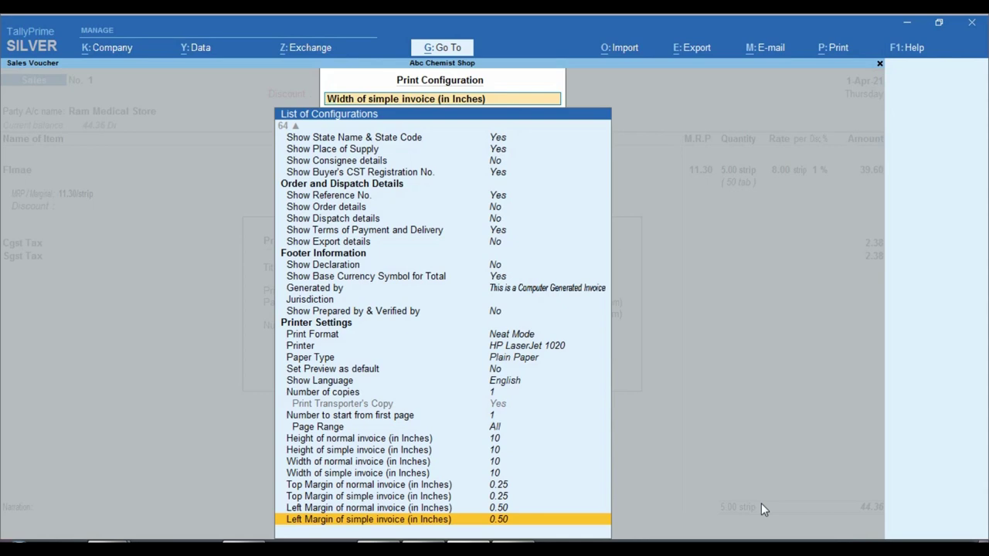
- Close the configuration and return to the Tax Invoice print dialog, choosing Preview
{"action": "key", "text": "Escape"}
{"action": "key", "text": "Right"}
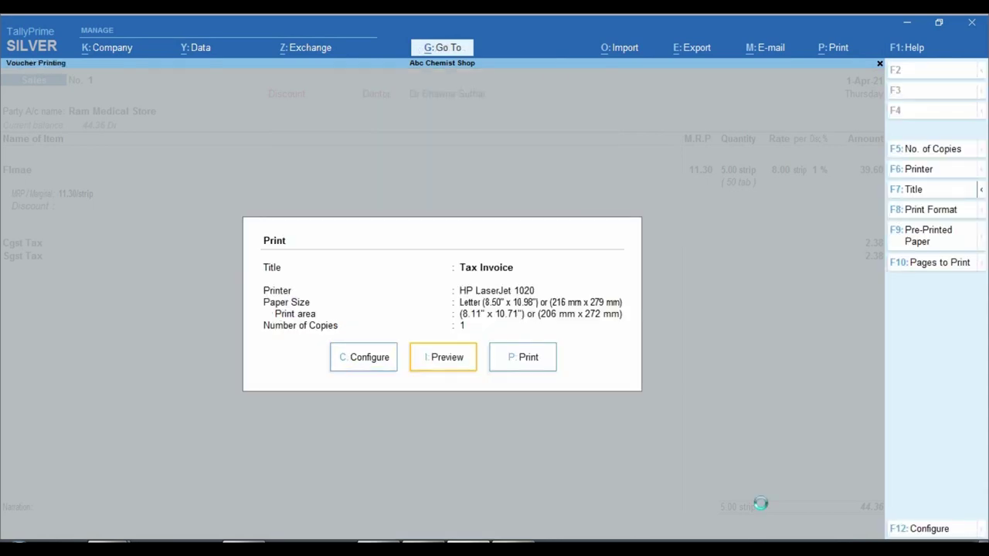
{"action": "key", "text": "Return"}
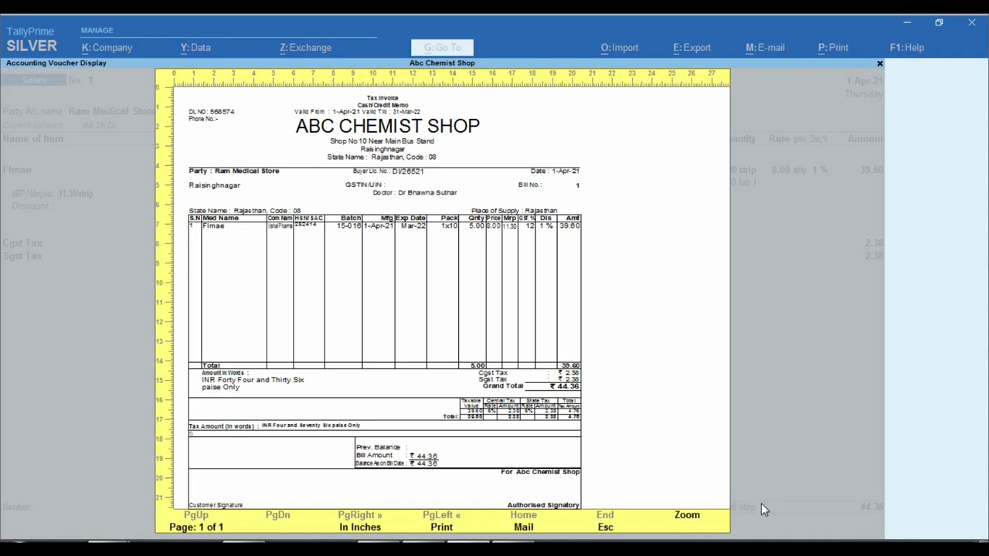
- Zoom into the ABC Chemist Shop invoice preview, check its columns and 44.36 total, then close it
{"action": "key", "text": "alt+z"}
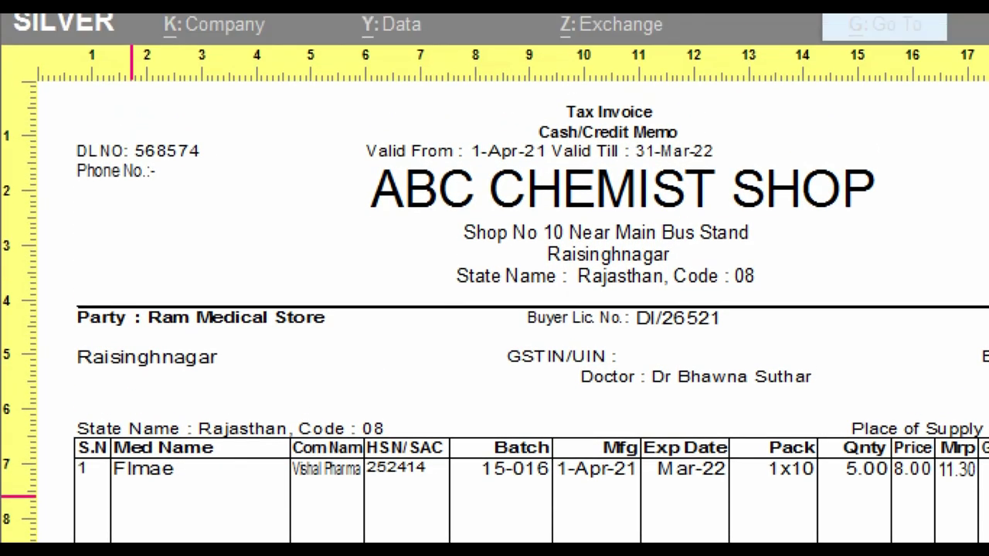
{"action": "mouse_move", "coordinate": [59, 153]}
{"action": "left_mouse_down"}
{"action": "mouse_move", "coordinate": [267, 203]}
{"action": "mouse_move", "coordinate": [460, 176]}
{"action": "left_mouse_up"}
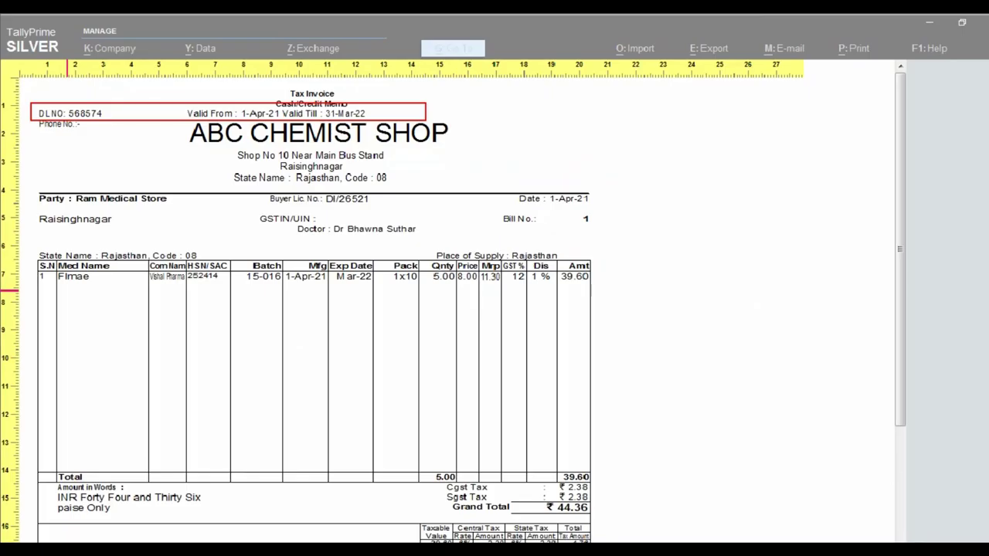
{"action": "scroll", "coordinate": [317, 472], "scroll_direction": "down", "scroll_amount": 4}
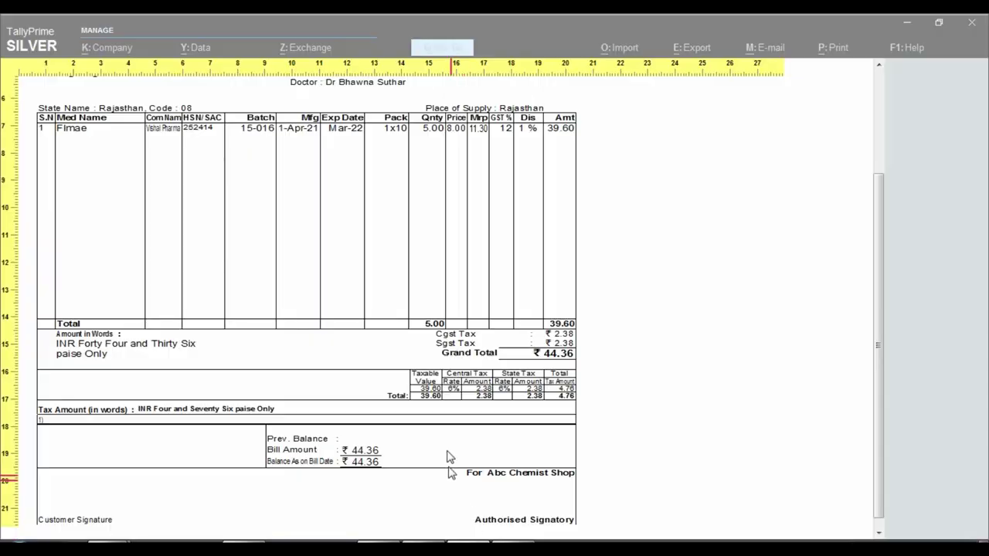
{"action": "key", "text": "z"}
{"action": "key", "text": "Escape"}
{"action": "key", "text": "Escape"}
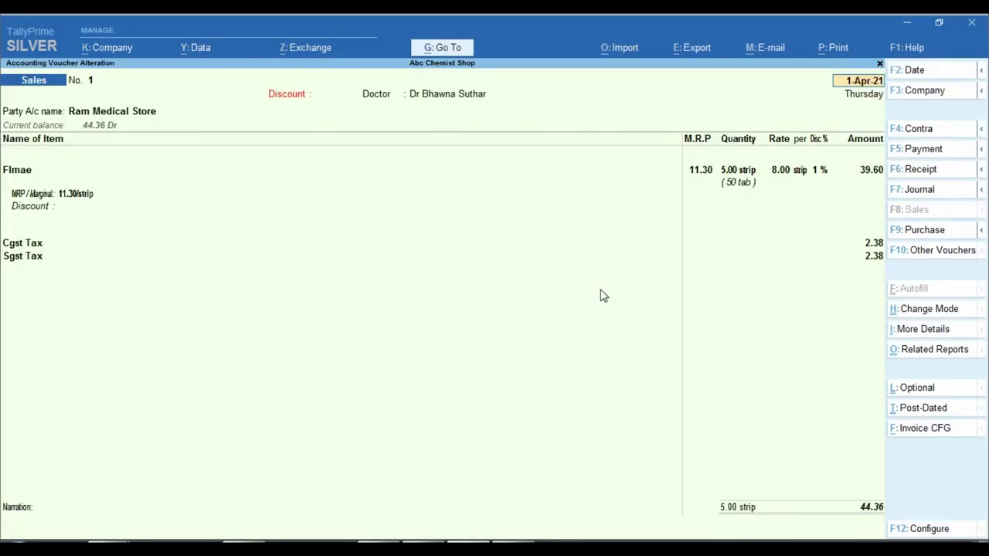
- Quit altering Ram Medical Store's Sales voucher No. 1, confirming with Y
{"action": "key", "text": "BackSpace"}
{"action": "key", "text": "Escape"}
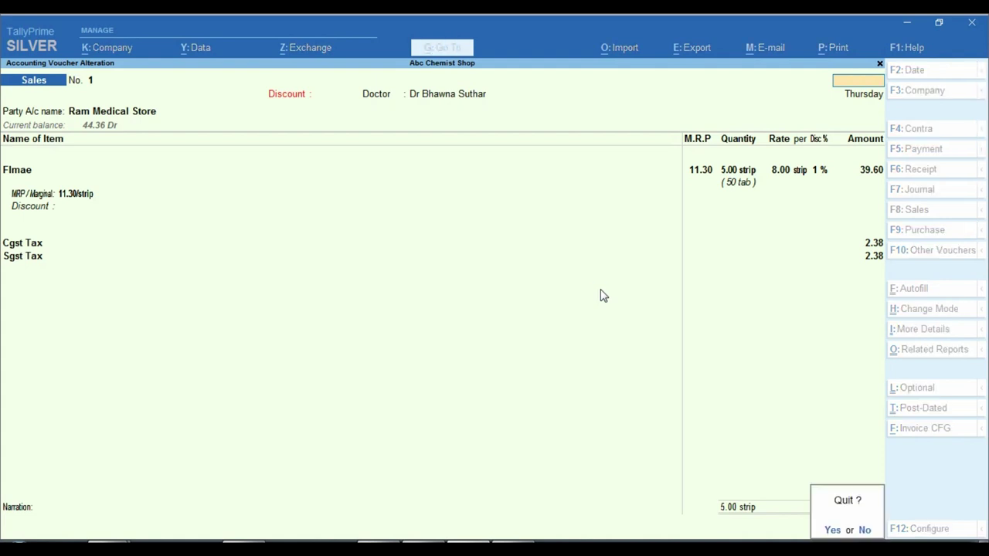
{"action": "key", "text": "y"}
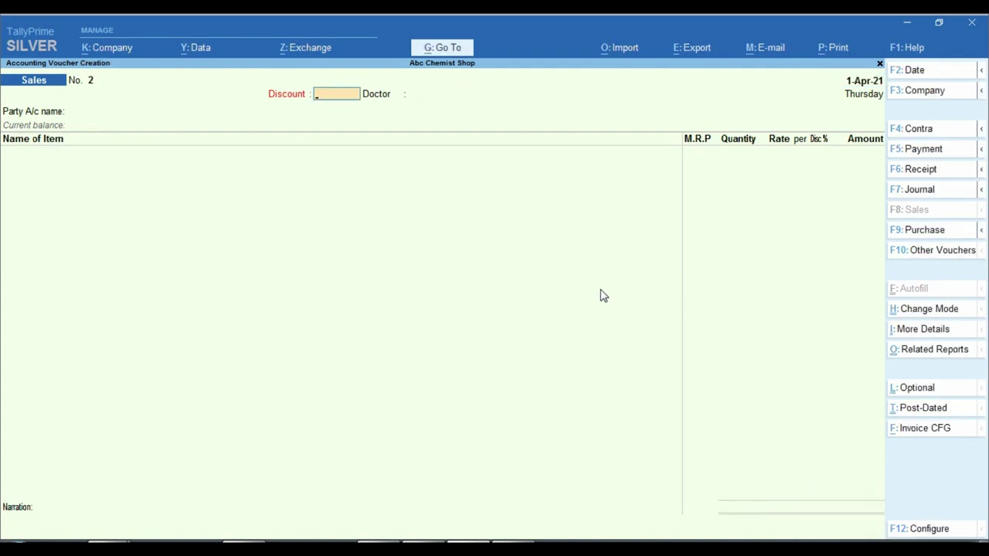